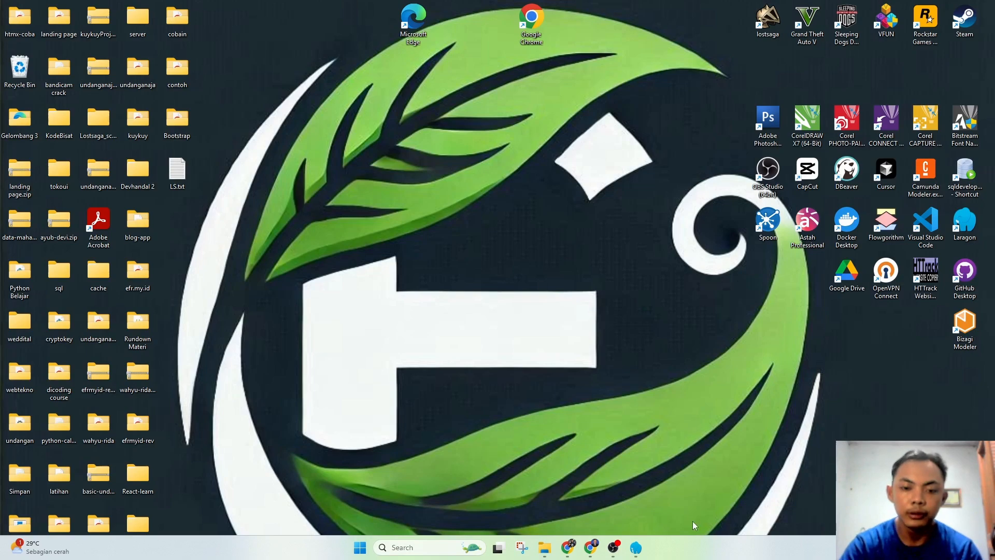
Step: Open the Laragon window showing Apache 2.4.54 and MySQL 8.0.30 already running
{"action": "left_click", "coordinate": [636, 549]}
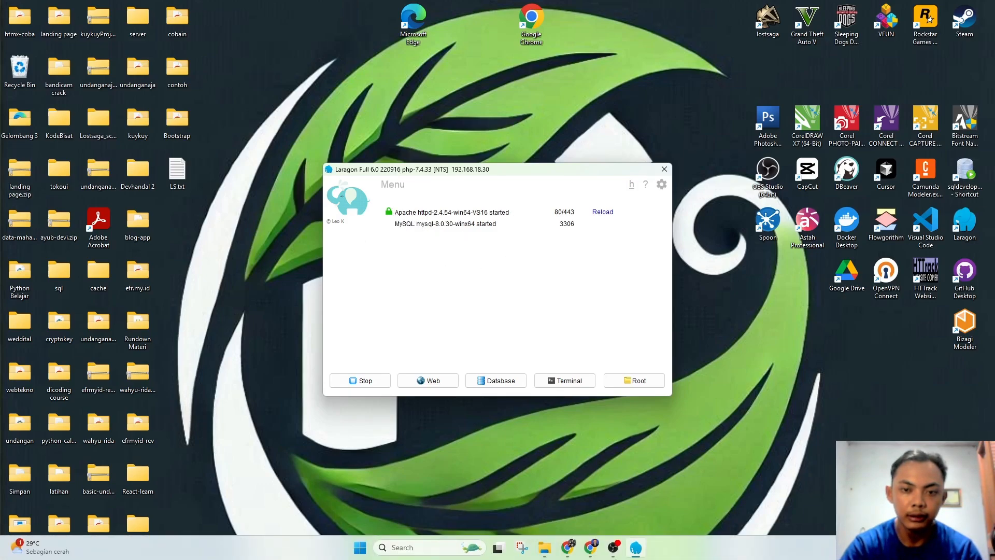
Step: Load localhost/phpmyadmin in the Chrome browser
{"action": "left_click", "coordinate": [636, 548]}
{"action": "left_click", "coordinate": [590, 548]}
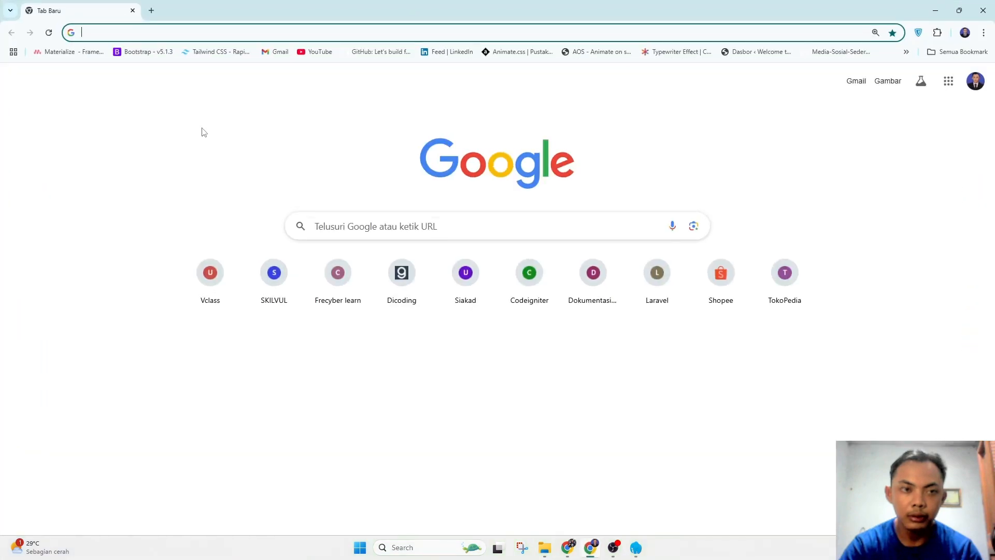
{"action": "left_click", "coordinate": [175, 33]}
{"action": "type", "text": "localhost/phpmyadmin"}
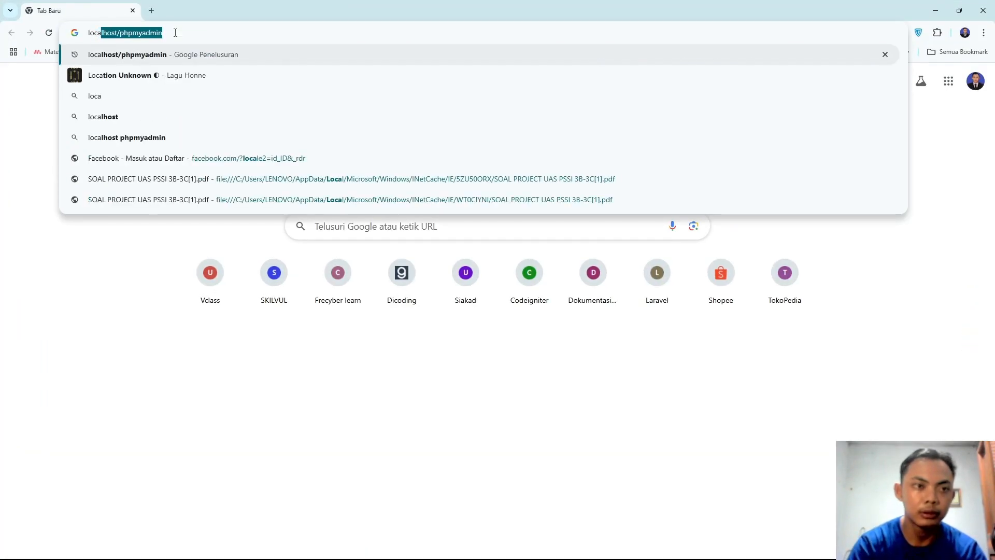
{"action": "key", "text": "Right"}
{"action": "key", "text": "Return"}
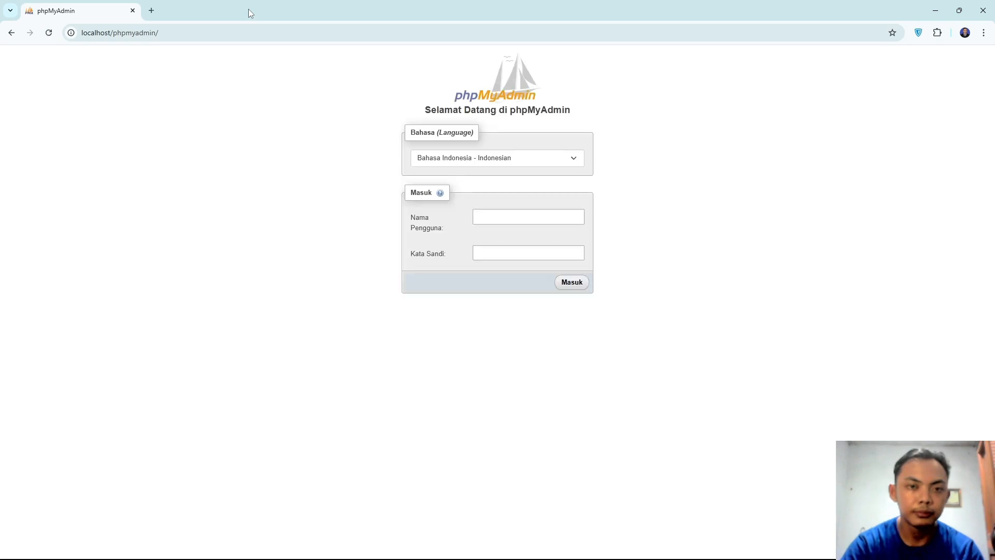
Step: Log in with the saved username and open the empty peminjaman_camera database
{"action": "left_click", "coordinate": [524, 216]}
{"action": "left_click", "coordinate": [541, 241]}
{"action": "left_click", "coordinate": [517, 252]}
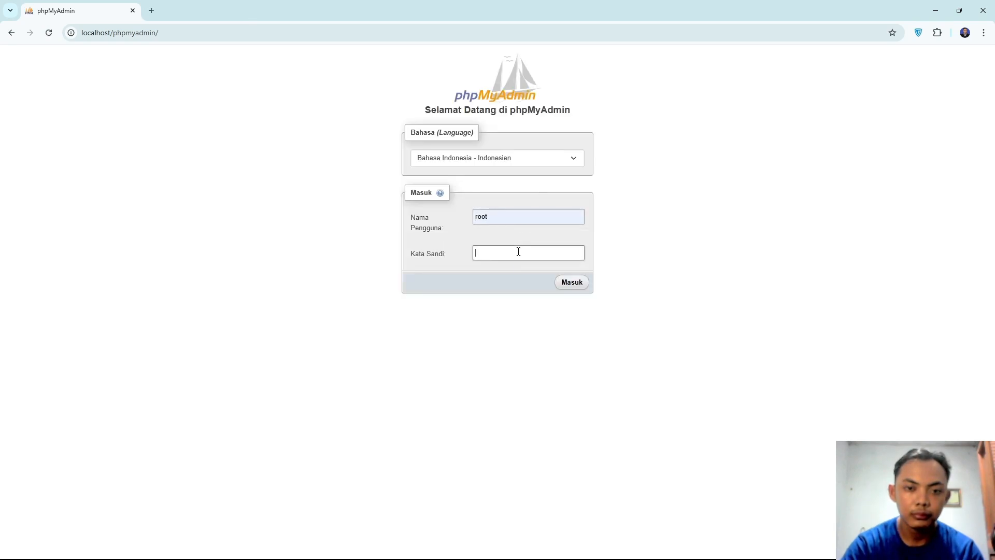
{"action": "left_click", "coordinate": [574, 289]}
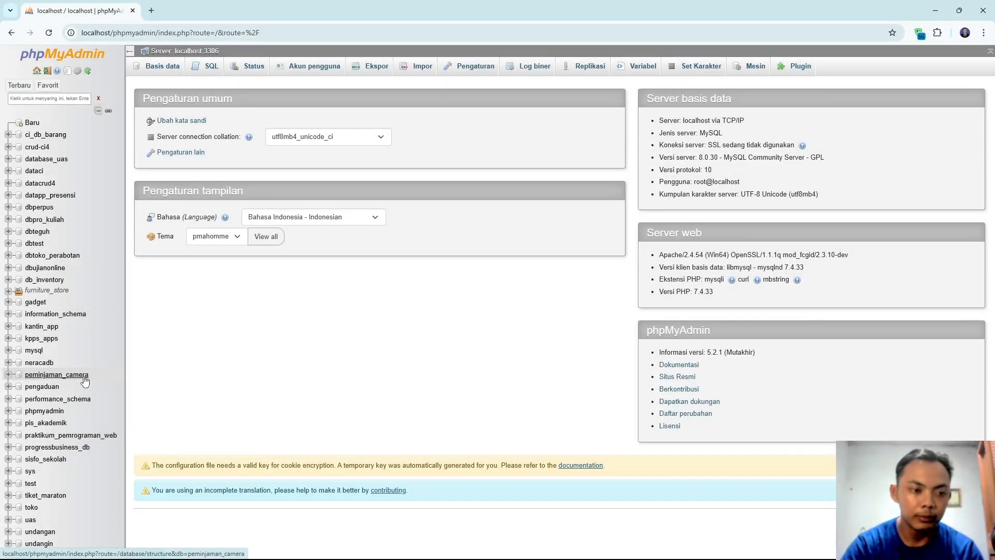
{"action": "left_click", "coordinate": [75, 376]}
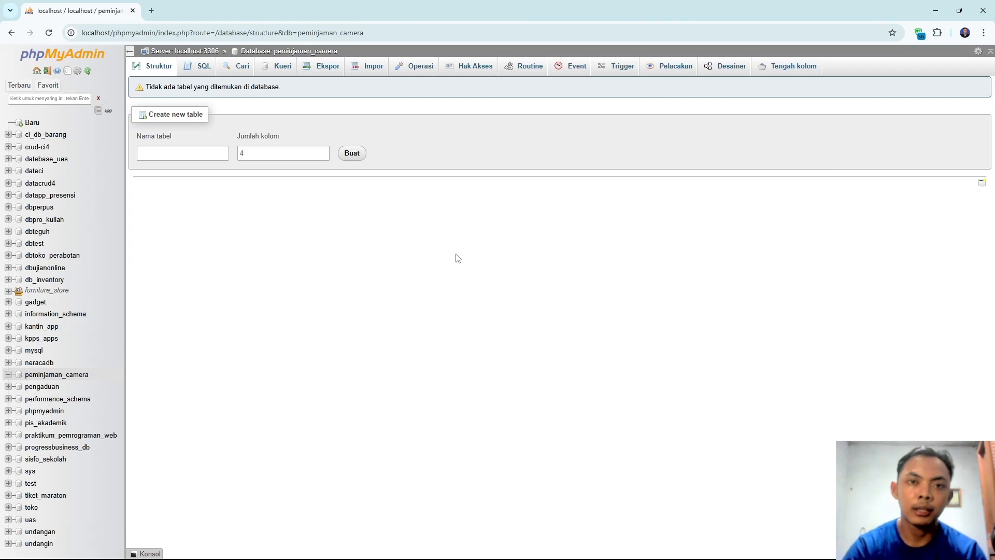
{"action": "left_click", "coordinate": [78, 380]}
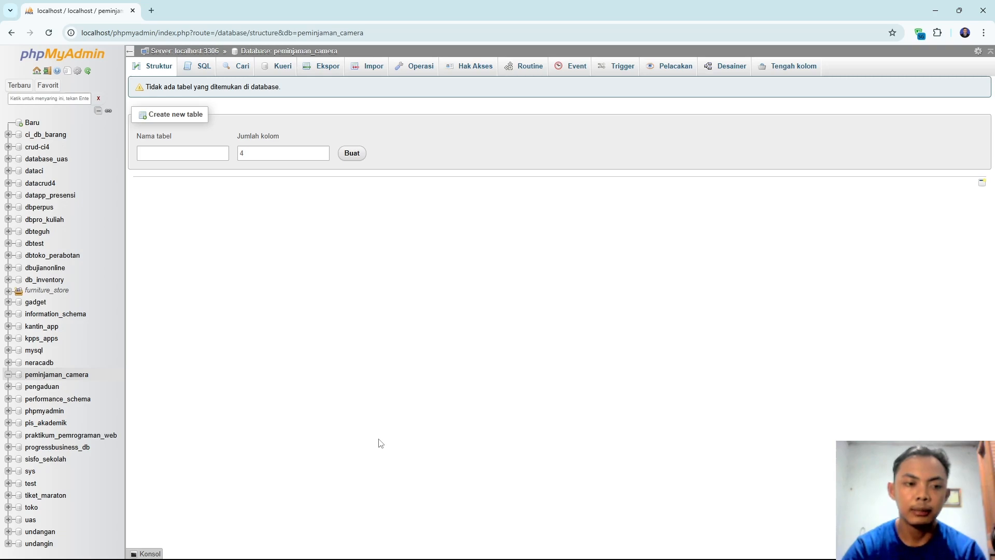
Step: Browse File Explorer to the UAS folder's three CSV files, then minimise it
{"action": "left_click", "coordinate": [545, 549]}
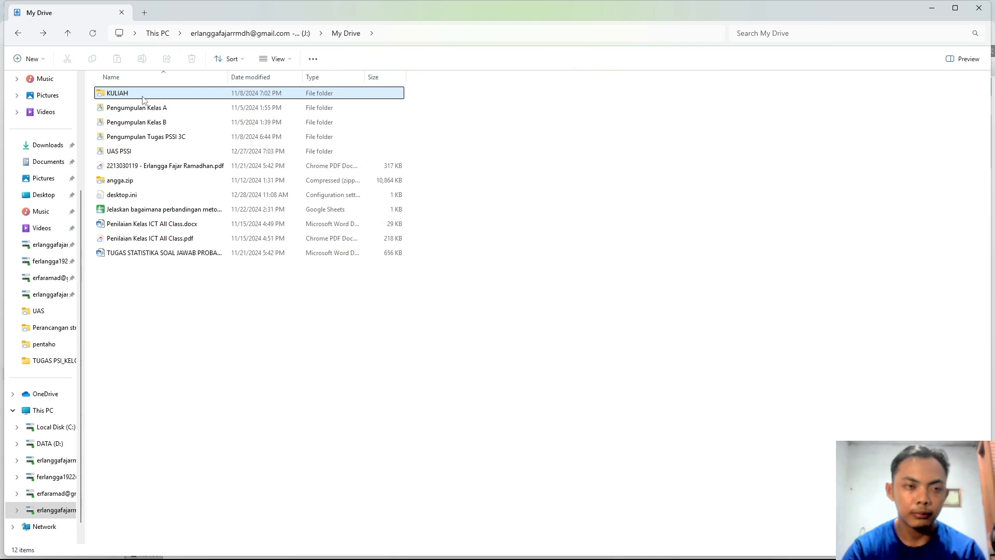
{"action": "double_click", "coordinate": [143, 97]}
{"action": "double_click", "coordinate": [144, 127]}
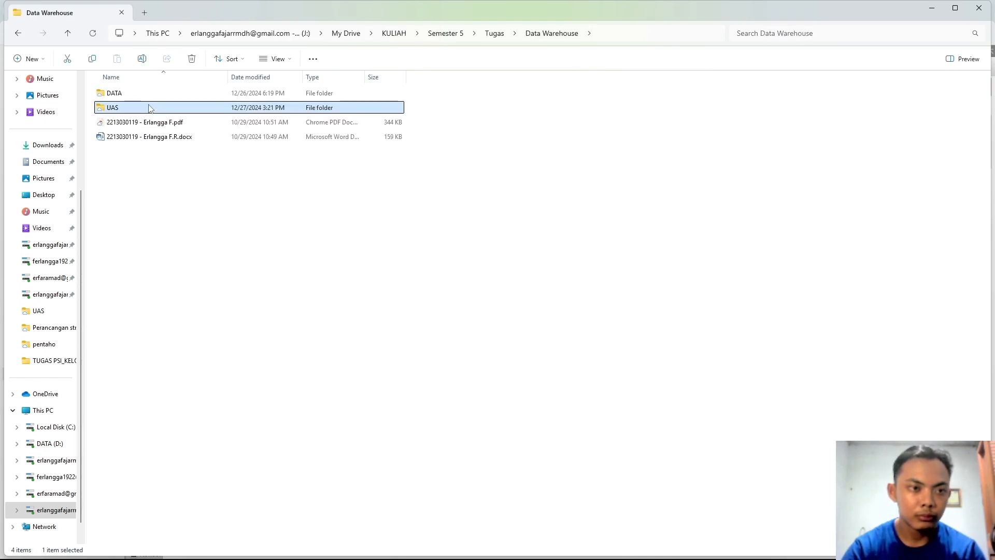
{"action": "double_click", "coordinate": [149, 107]}
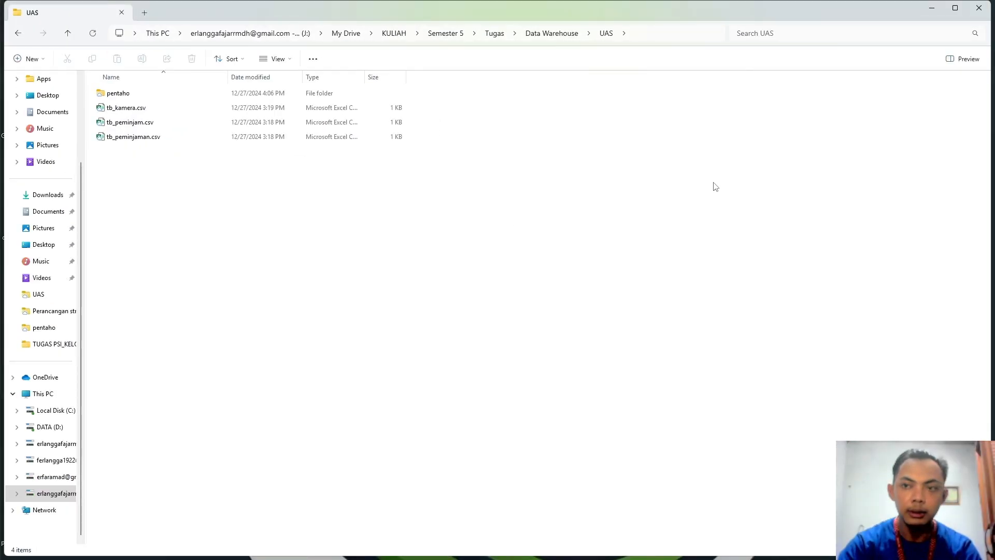
{"action": "left_click", "coordinate": [932, 7]}
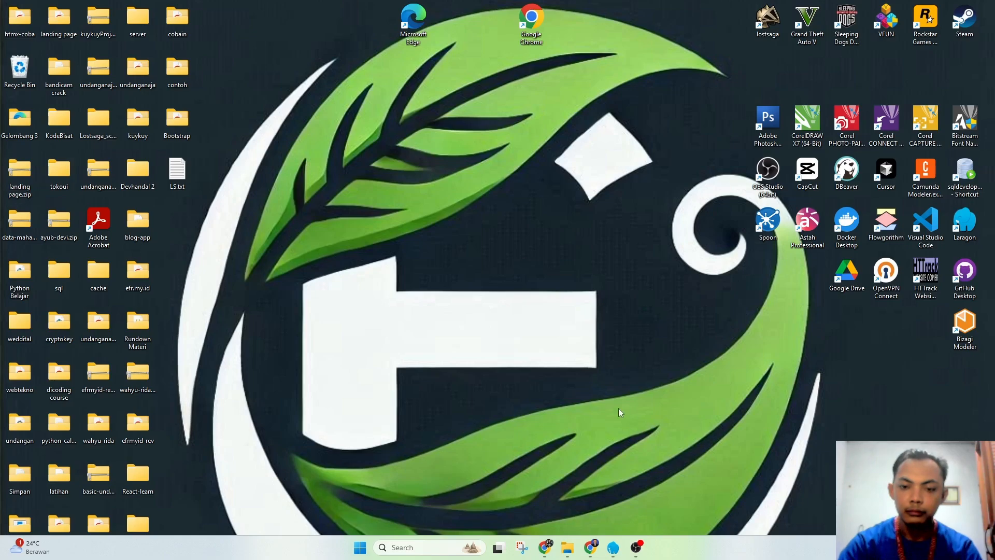
Step: Launch Spoon, create Transformation 1, and select Database connections in the View tree
{"action": "double_click", "coordinate": [767, 227]}
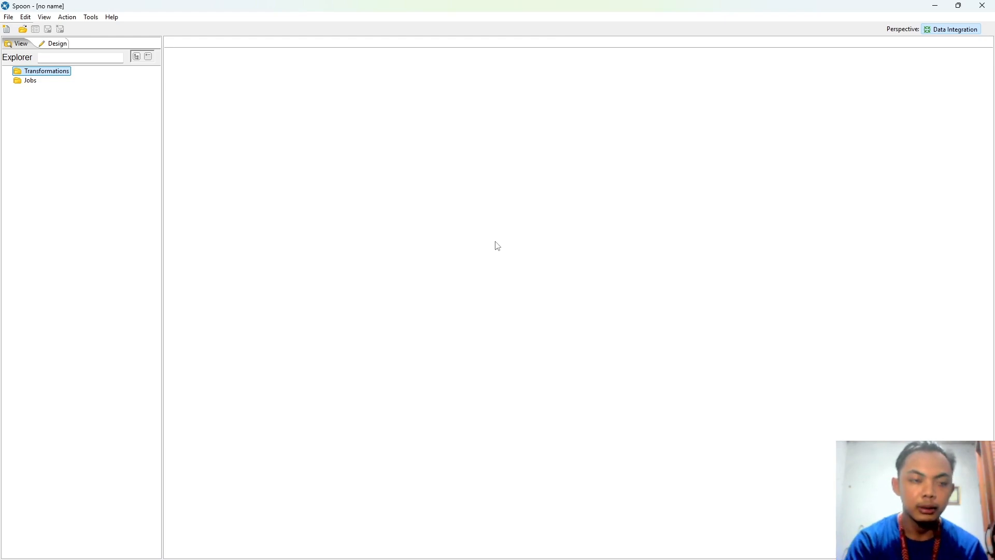
{"action": "key", "text": "ctrl+n"}
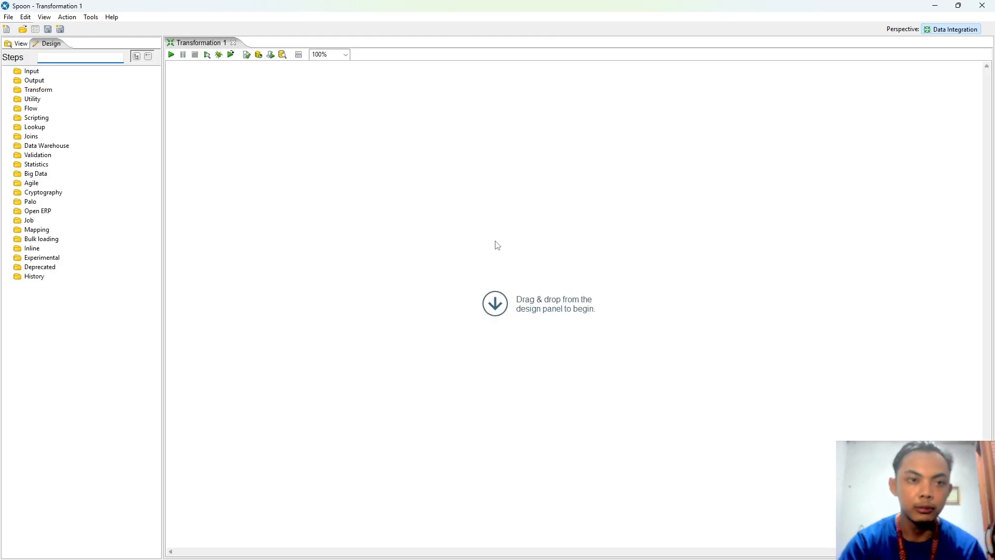
{"action": "left_click", "coordinate": [5, 46]}
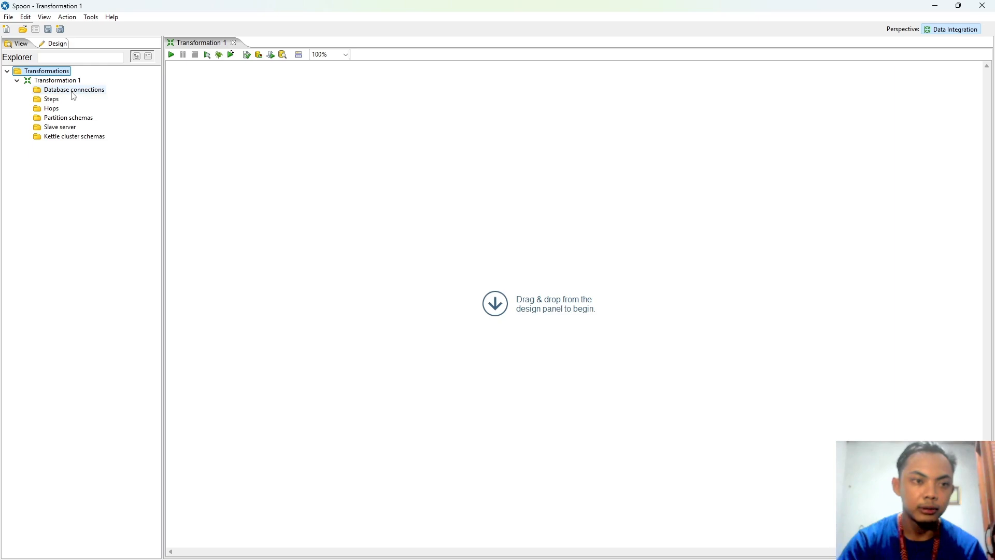
{"action": "left_click", "coordinate": [72, 91]}
Step: Start a new database connection named peminjaman with MySQL as its type
{"action": "double_click", "coordinate": [73, 91]}
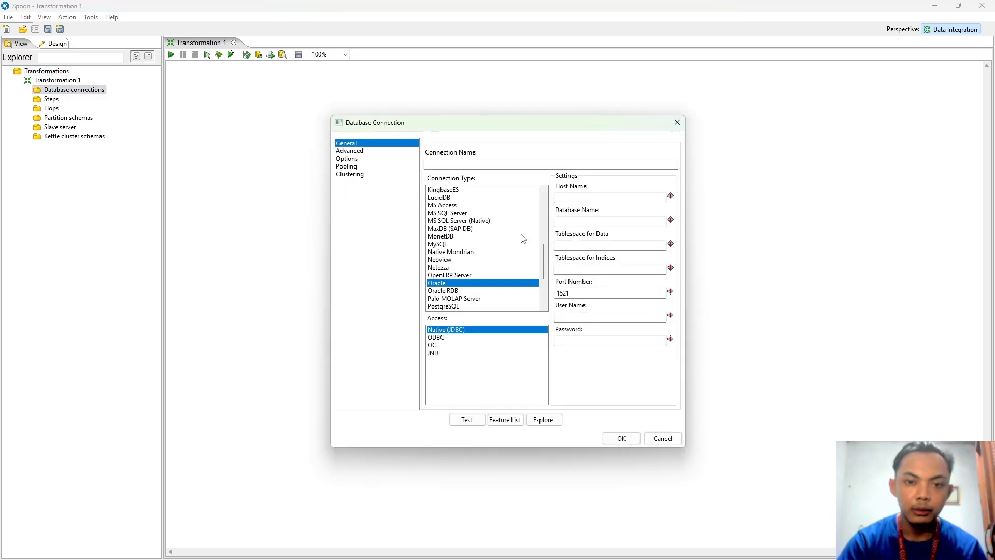
{"action": "left_click", "coordinate": [469, 165]}
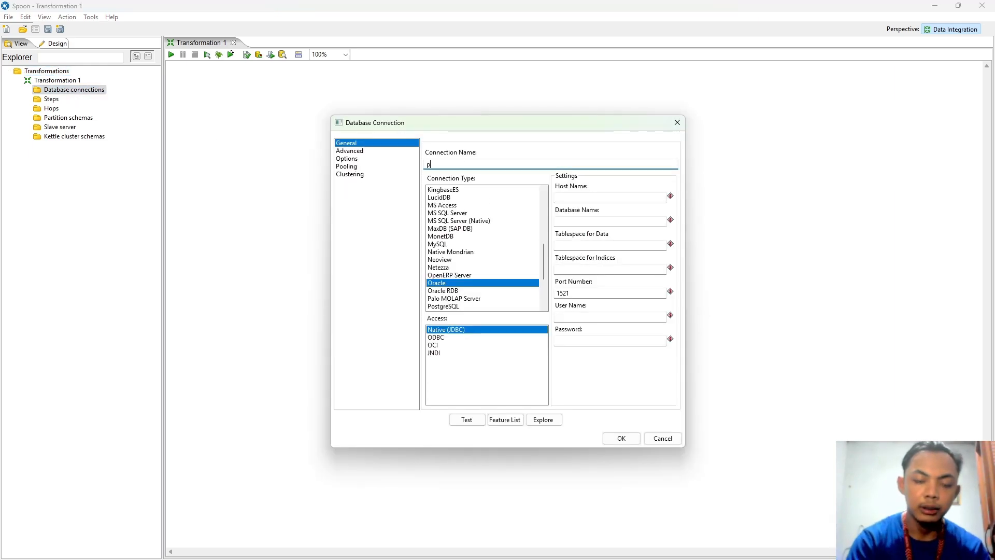
{"action": "type", "text": "peminj"}
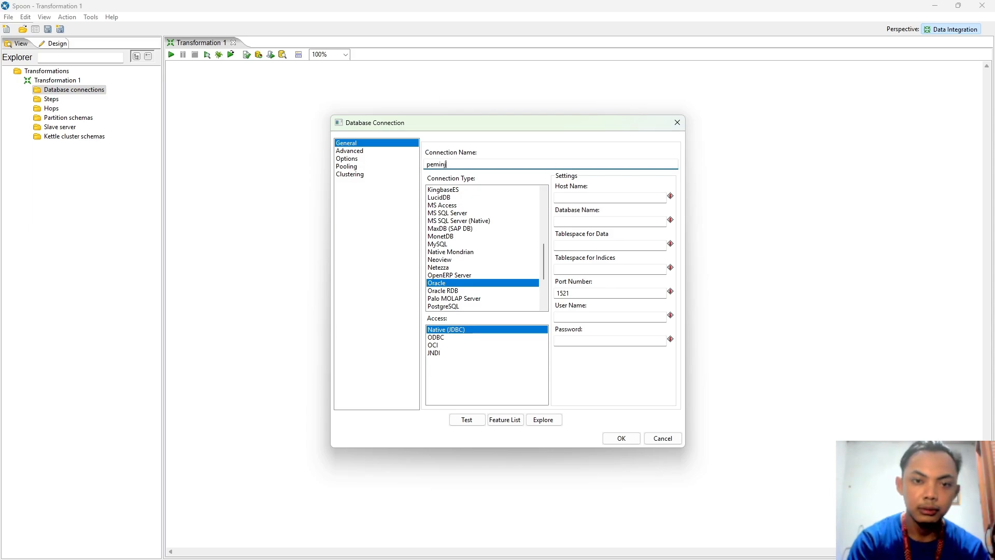
{"action": "type", "text": "aman_camera"}
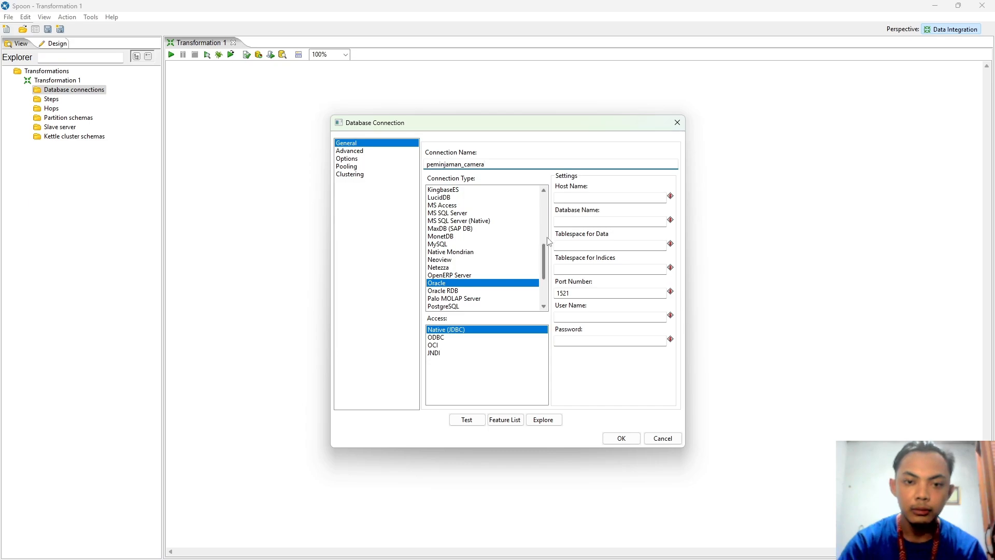
{"action": "left_click_drag", "start_coordinate": [543, 259], "coordinate": [543, 248]}
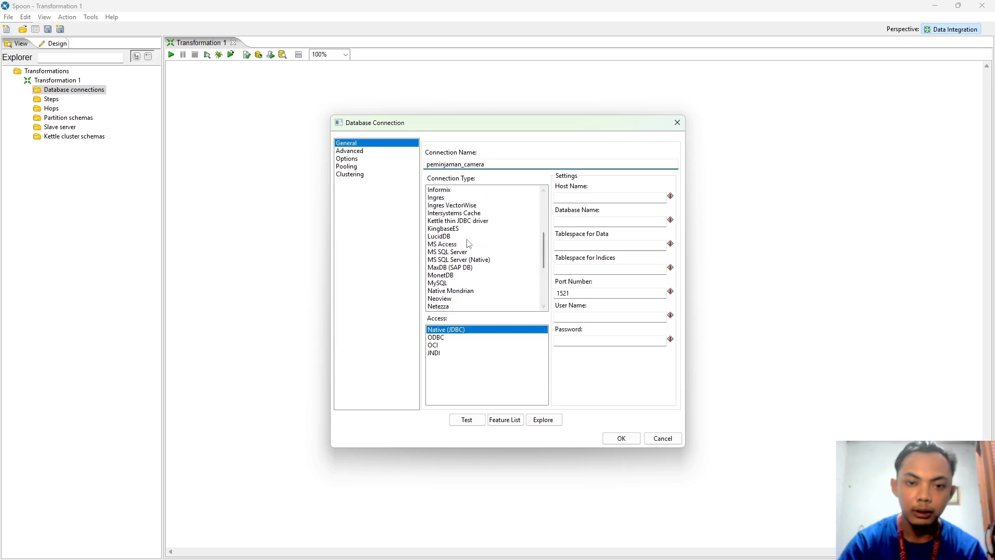
{"action": "scroll", "coordinate": [469, 241], "scroll_direction": "up", "scroll_amount": 5}
{"action": "scroll", "coordinate": [472, 244], "scroll_direction": "up", "scroll_amount": 3}
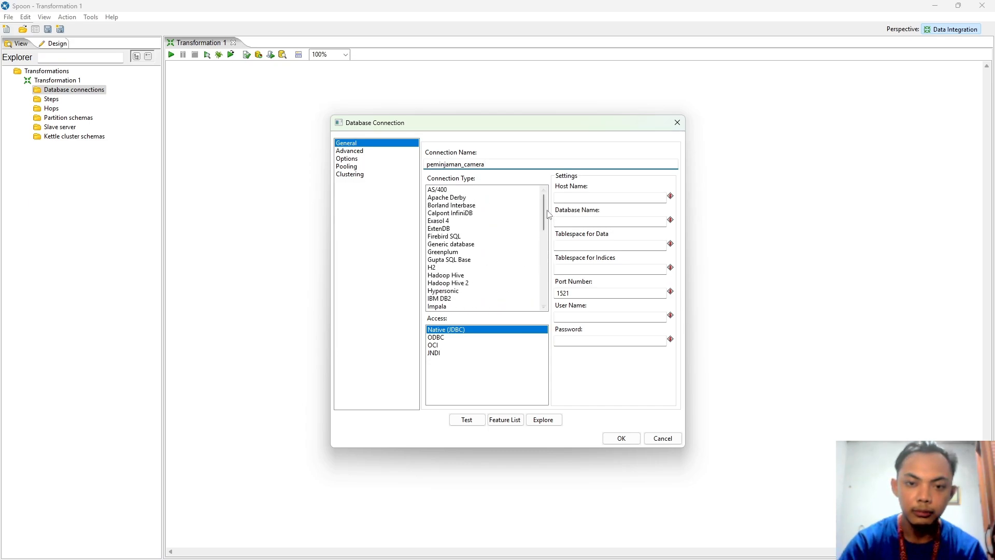
{"action": "left_click_drag", "start_coordinate": [544, 213], "coordinate": [545, 249]}
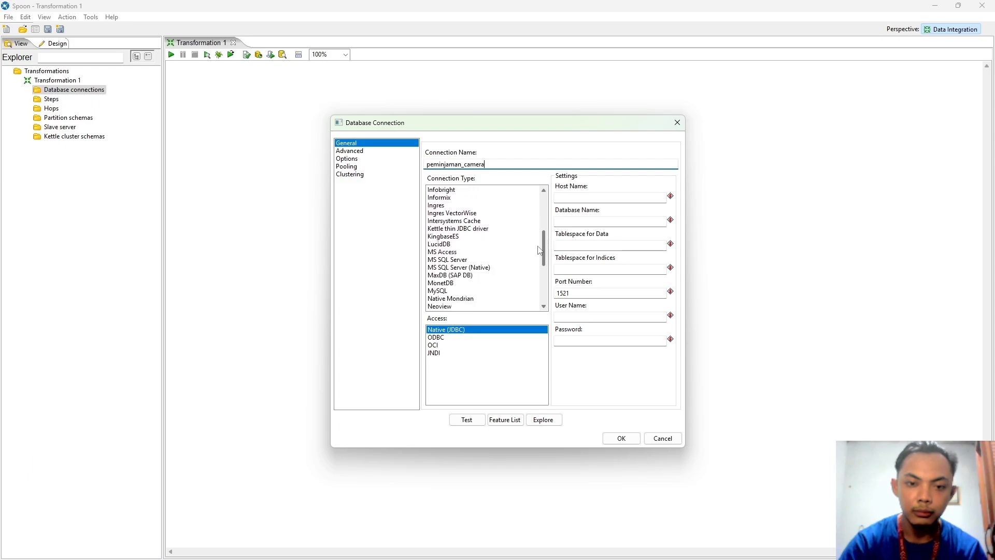
{"action": "left_click", "coordinate": [445, 290]}
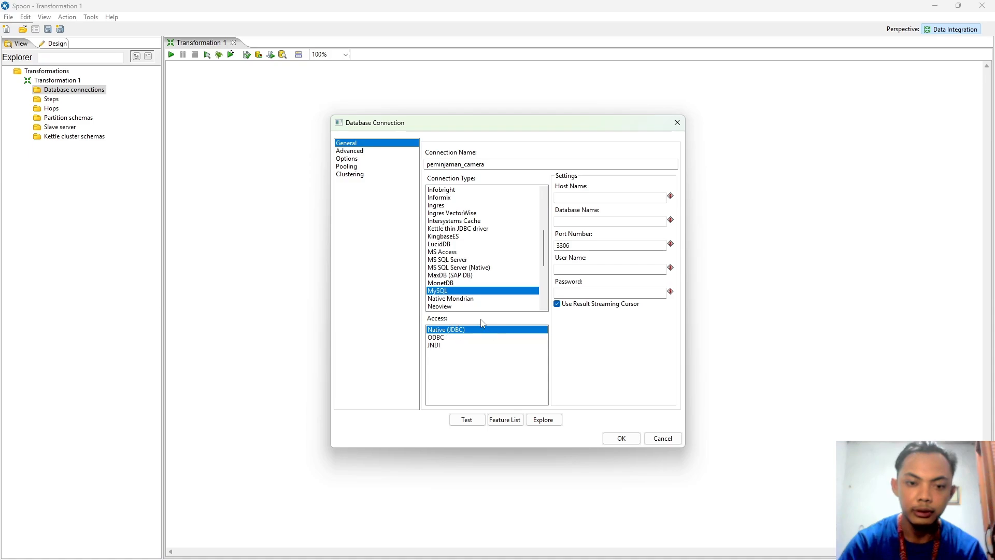
Step: Set host localhost, database peminjaman_camera, port 3306 and user name root
{"action": "left_click", "coordinate": [577, 197]}
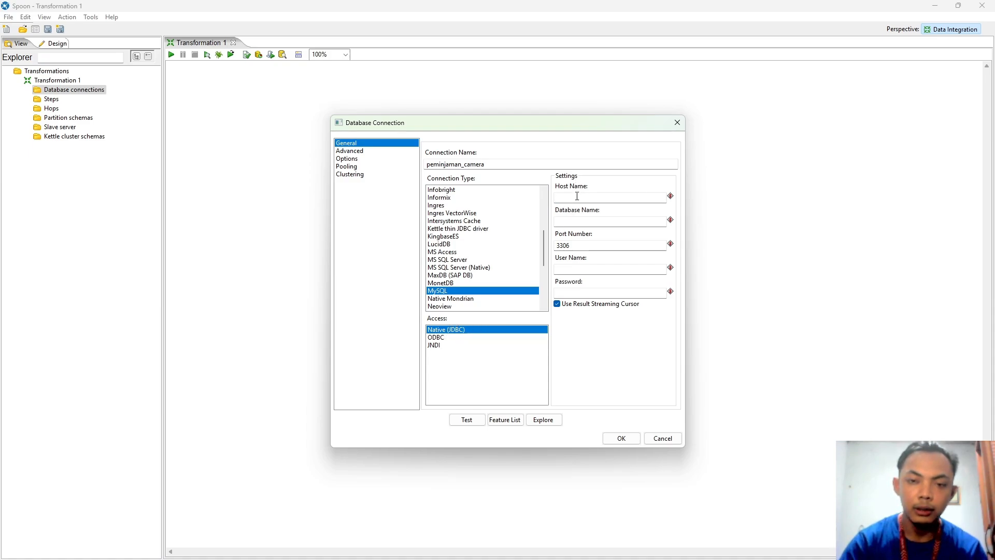
{"action": "type", "text": "loca"}
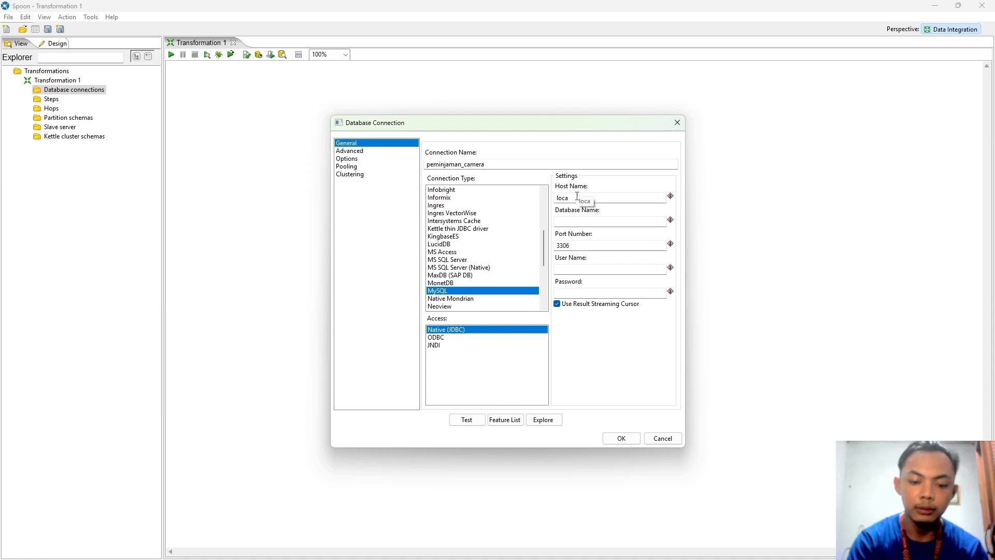
{"action": "type", "text": "lhost"}
{"action": "left_click", "coordinate": [593, 222]}
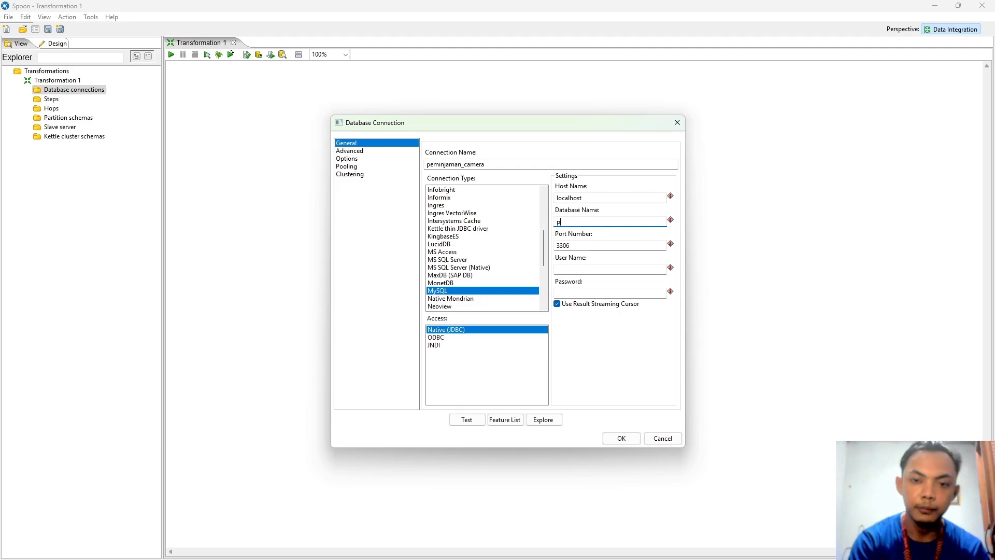
{"action": "type", "text": "pema"}
{"action": "key", "text": "BackSpace"}
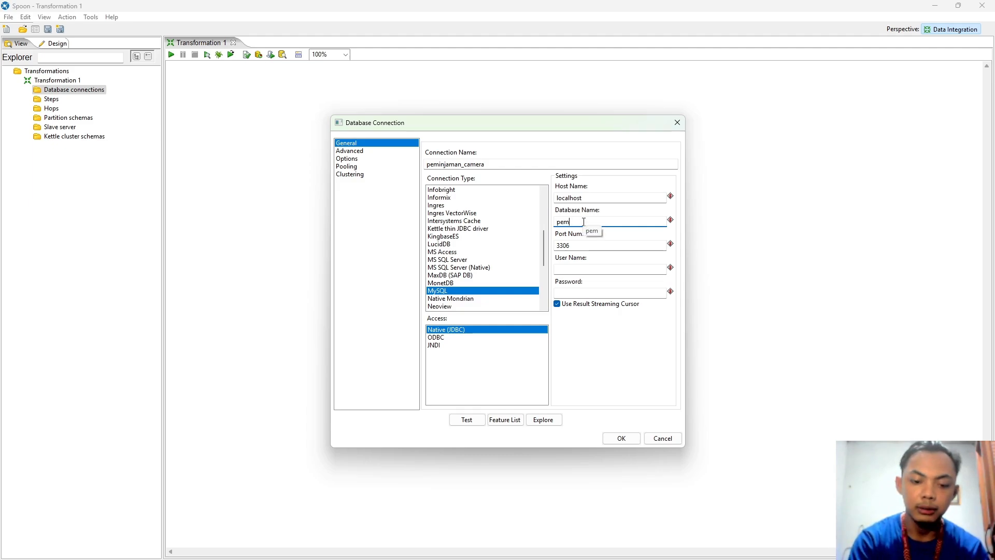
{"action": "type", "text": "injamnan"}
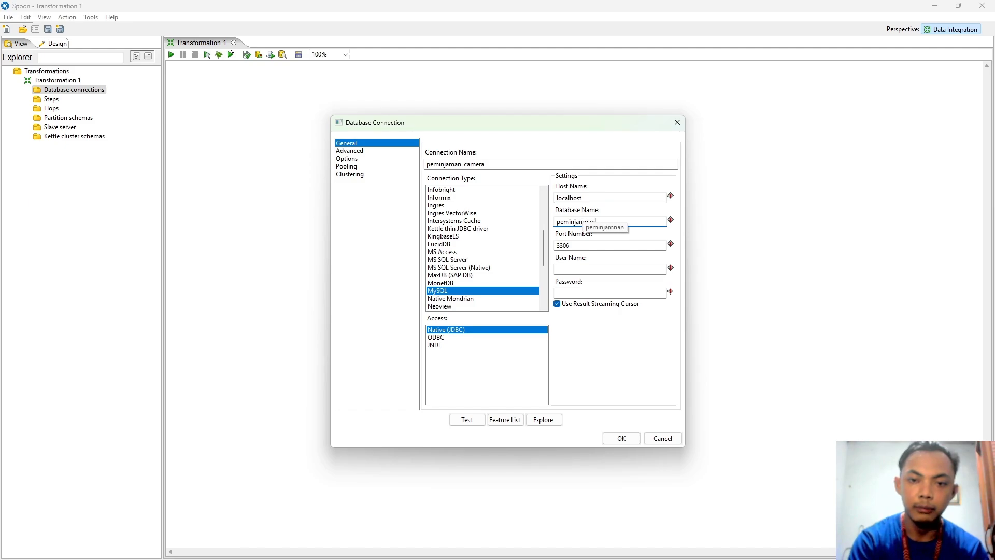
{"action": "type", "text": "_camer"}
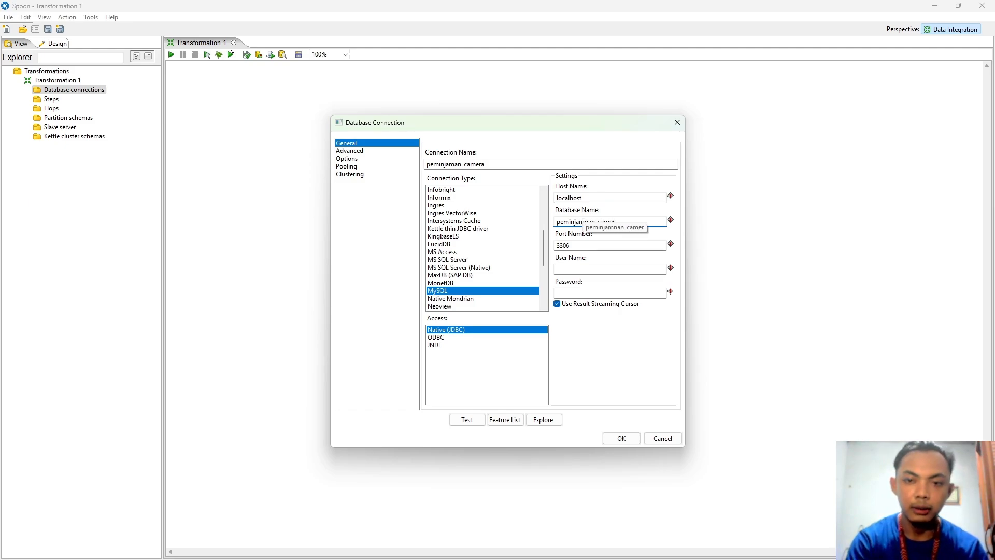
{"action": "type", "text": "a"}
{"action": "left_click", "coordinate": [591, 246]}
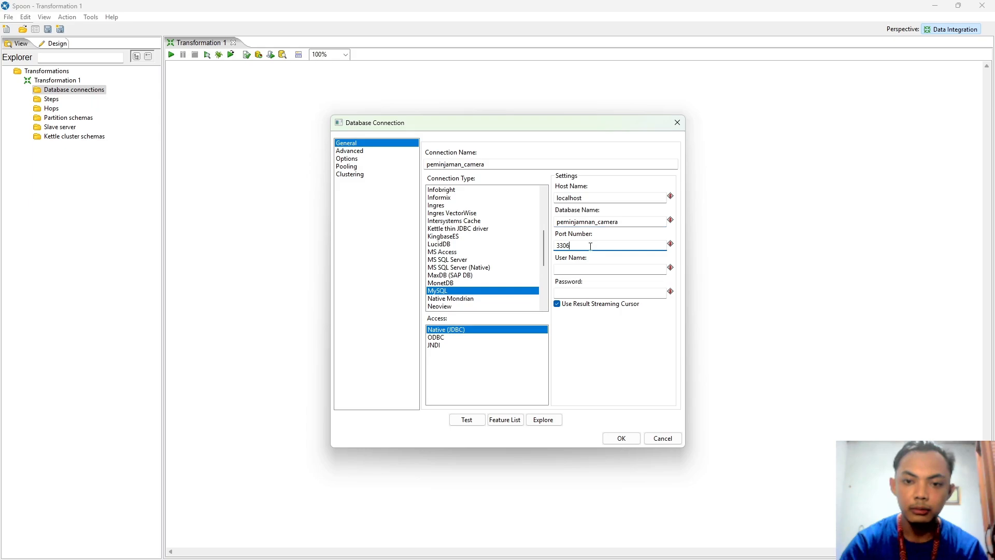
{"action": "left_click", "coordinate": [589, 222]}
{"action": "key", "text": "BackSpace"}
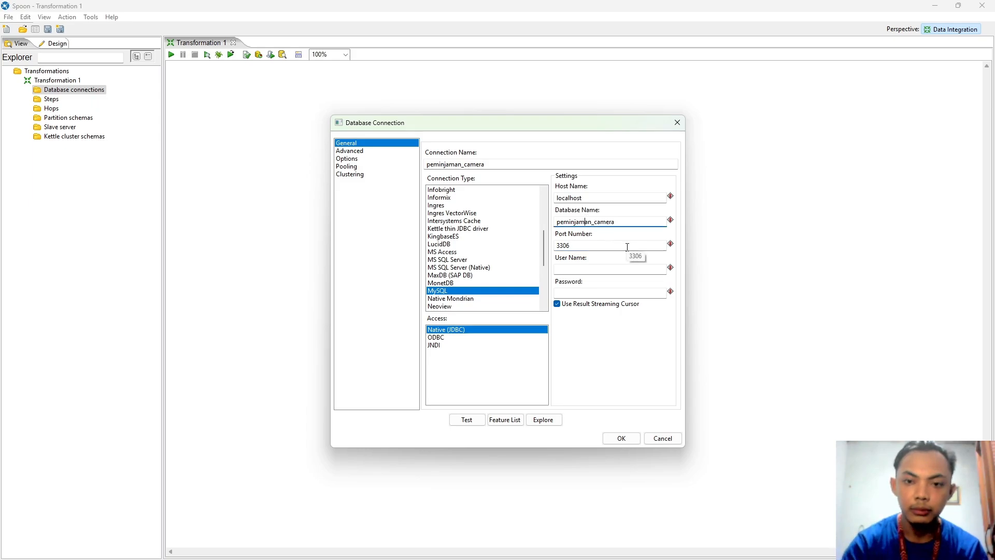
{"action": "left_click", "coordinate": [617, 246]}
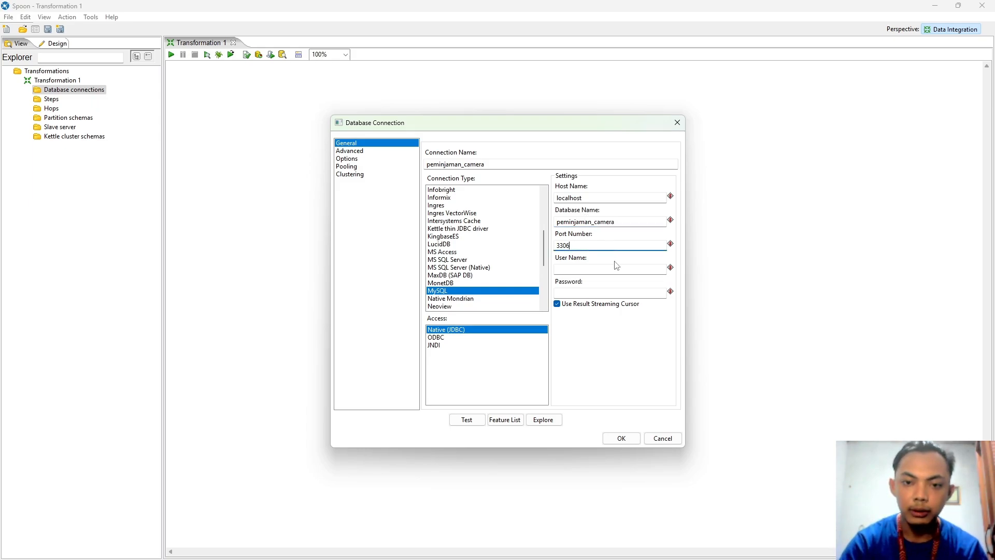
{"action": "left_click", "coordinate": [595, 269]}
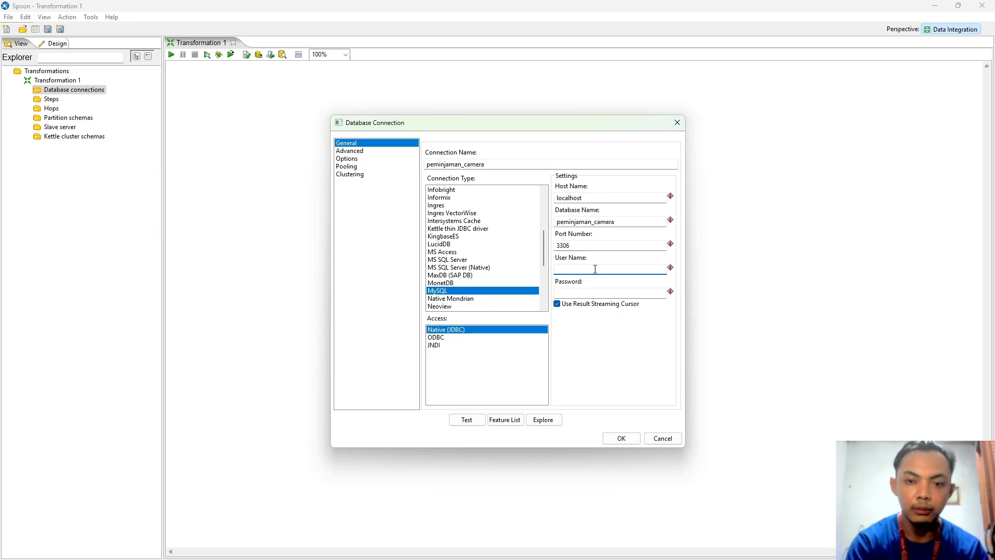
{"action": "type", "text": "root"}
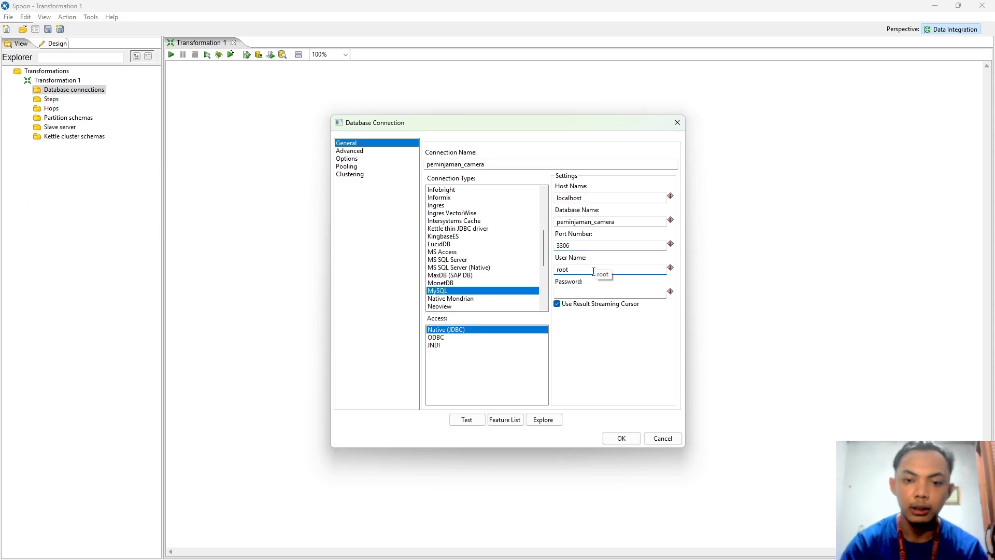
Step: Test the connection successfully and save it
{"action": "left_click", "coordinate": [467, 421]}
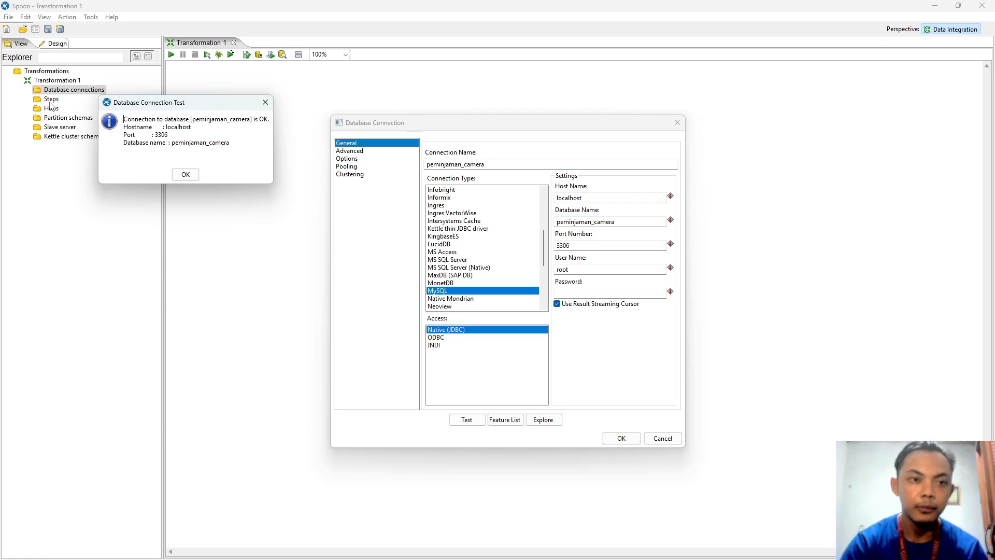
{"action": "left_click", "coordinate": [185, 174]}
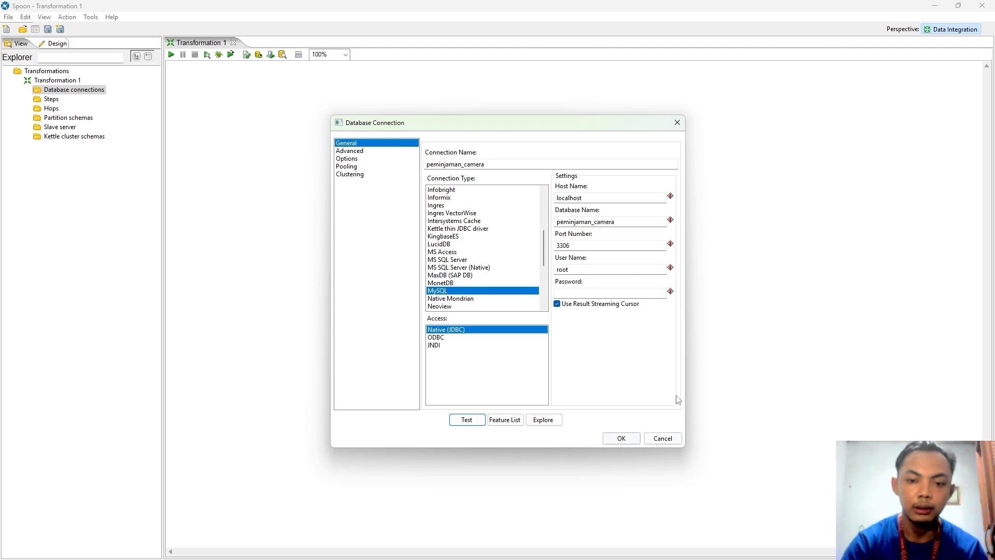
{"action": "left_click", "coordinate": [622, 438]}
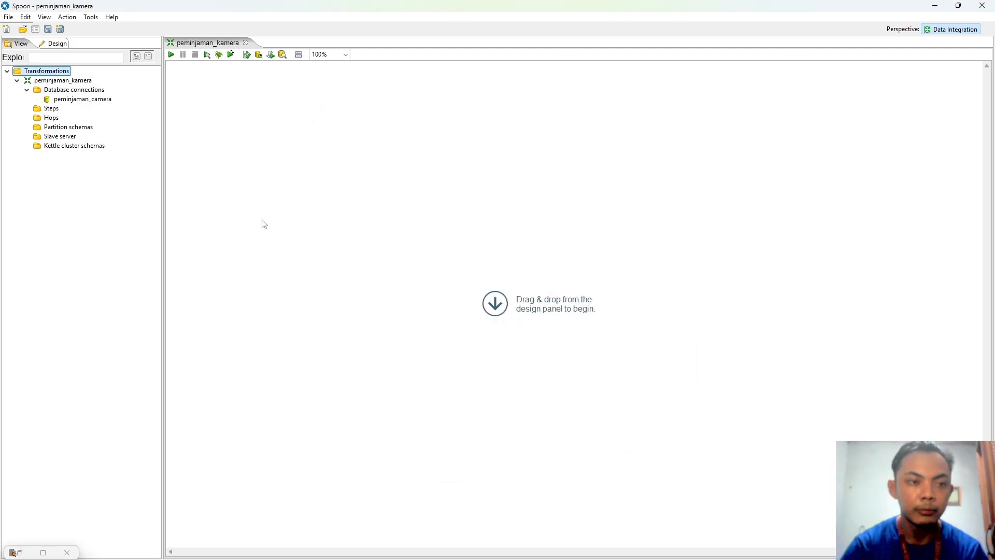
Step: Search the Design steps for 'csv' and drop a CSV file input onto the canvas
{"action": "left_click", "coordinate": [54, 45]}
{"action": "left_click", "coordinate": [57, 57]}
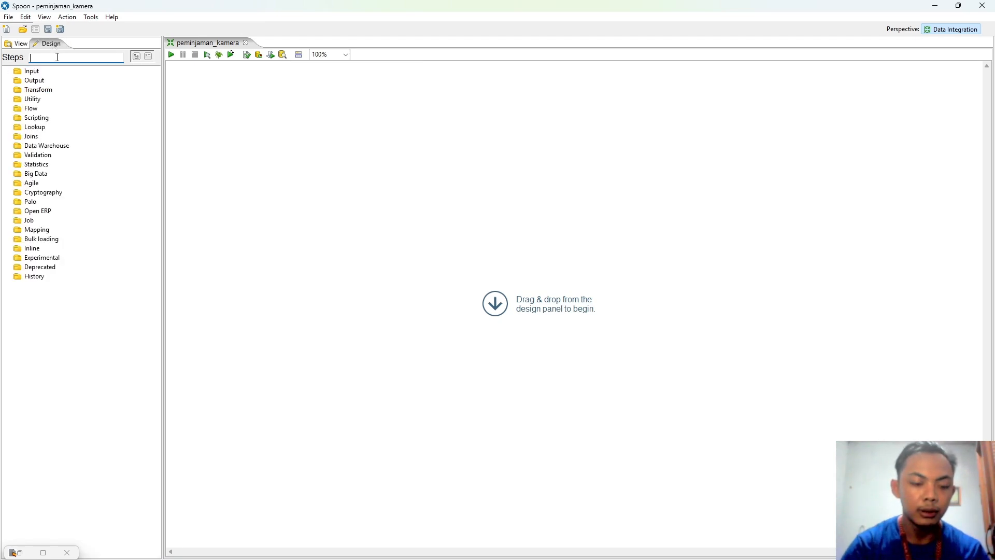
{"action": "type", "text": "csv"}
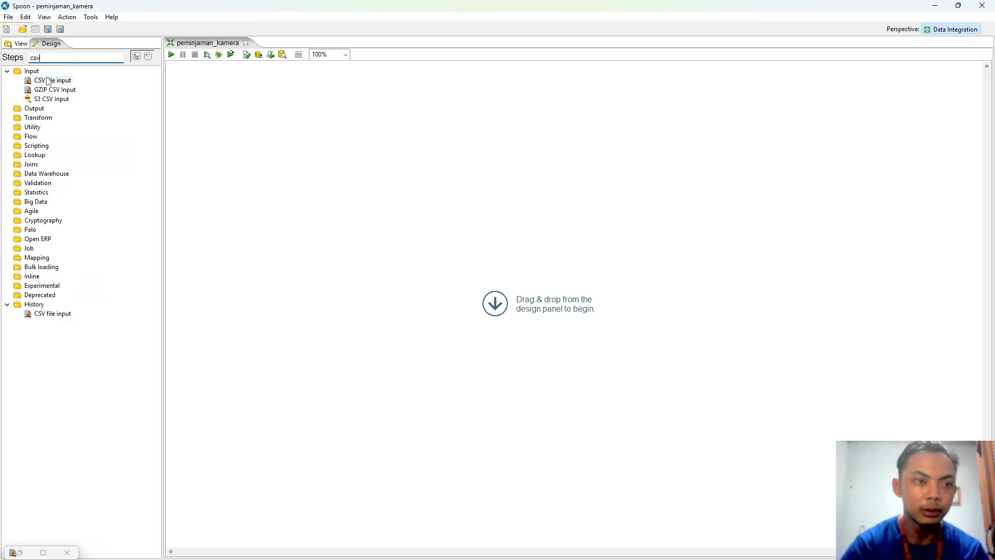
{"action": "left_click_drag", "start_coordinate": [48, 81], "coordinate": [252, 112]}
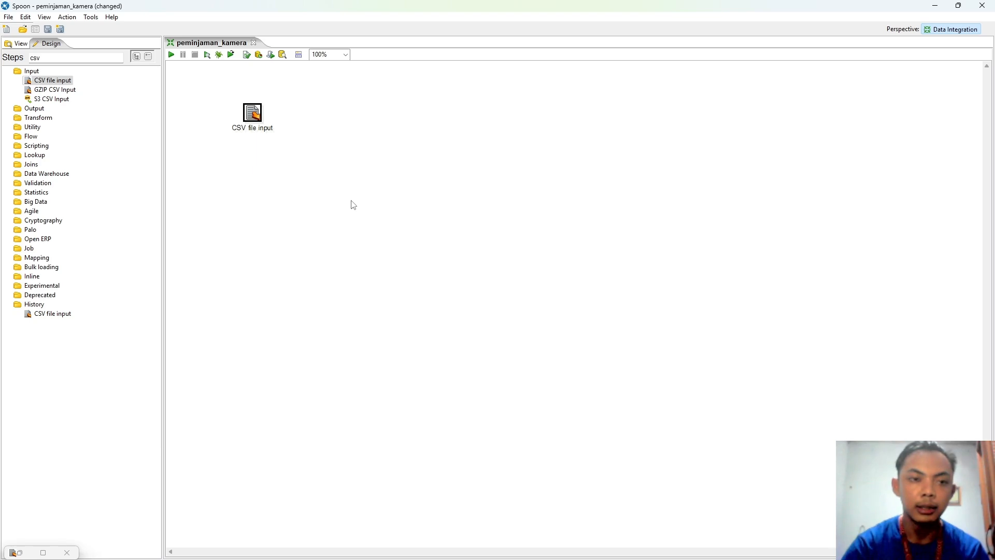
Step: Rename the CSV step to tb_kamera and set its file to tb_kamera.csv
{"action": "double_click", "coordinate": [260, 131]}
{"action": "left_click_drag", "start_coordinate": [372, 227], "coordinate": [316, 227]}
{"action": "type", "text": "tb"}
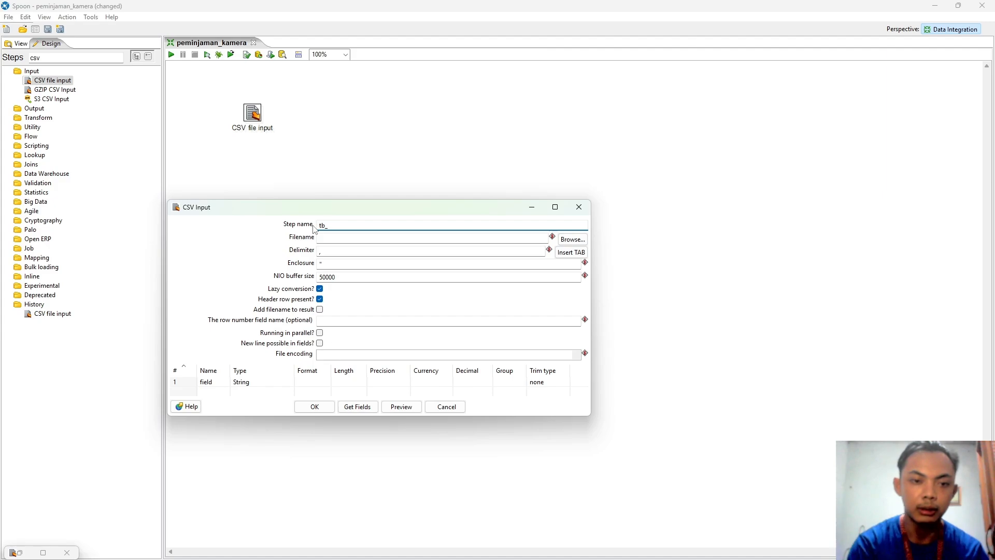
{"action": "type", "text": "_kamera"}
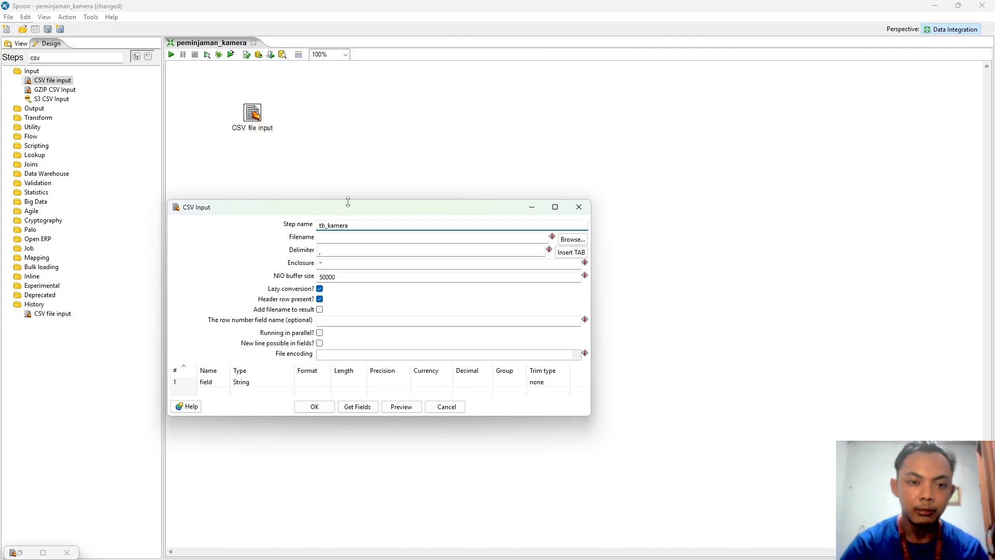
{"action": "left_click", "coordinate": [572, 239]}
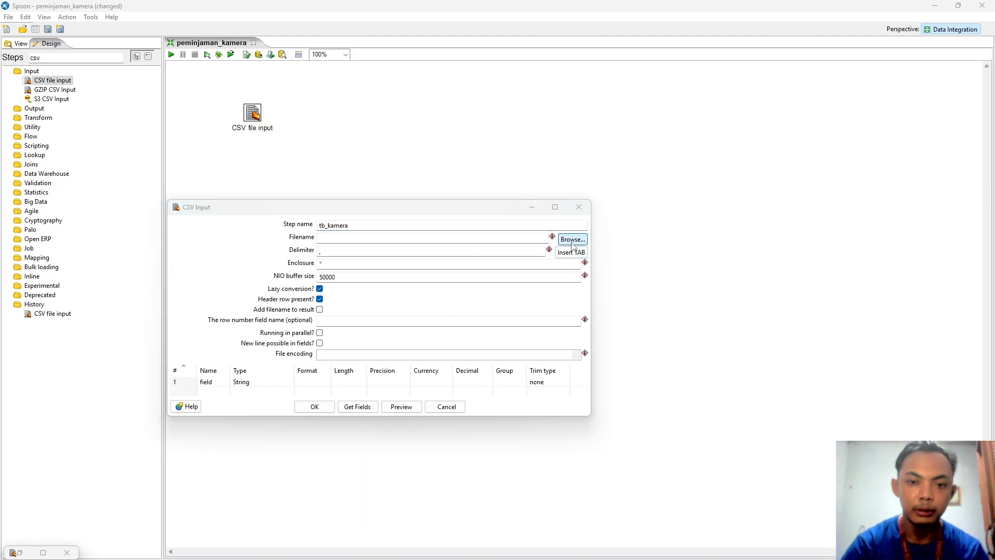
{"action": "left_click", "coordinate": [432, 245]}
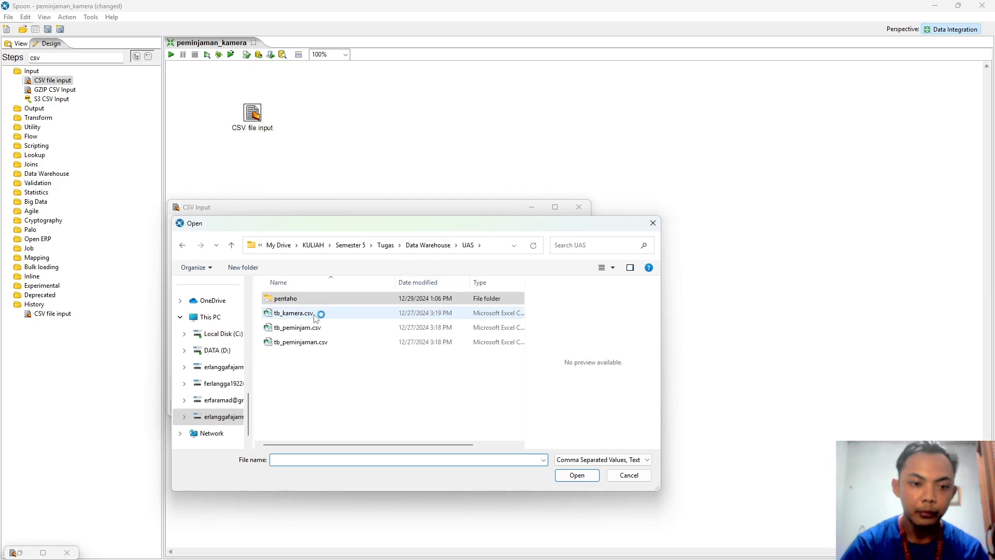
{"action": "left_click", "coordinate": [311, 313]}
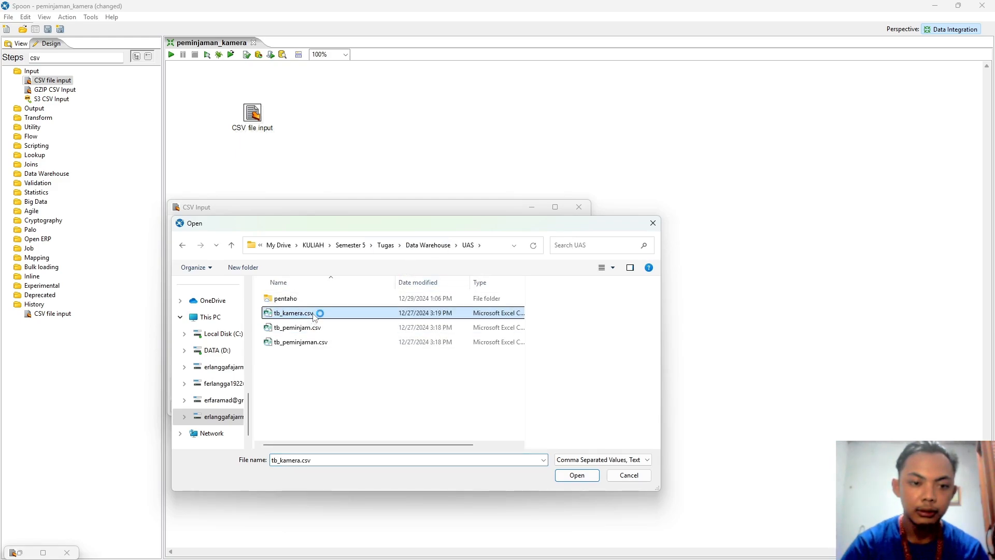
{"action": "left_click", "coordinate": [577, 475]}
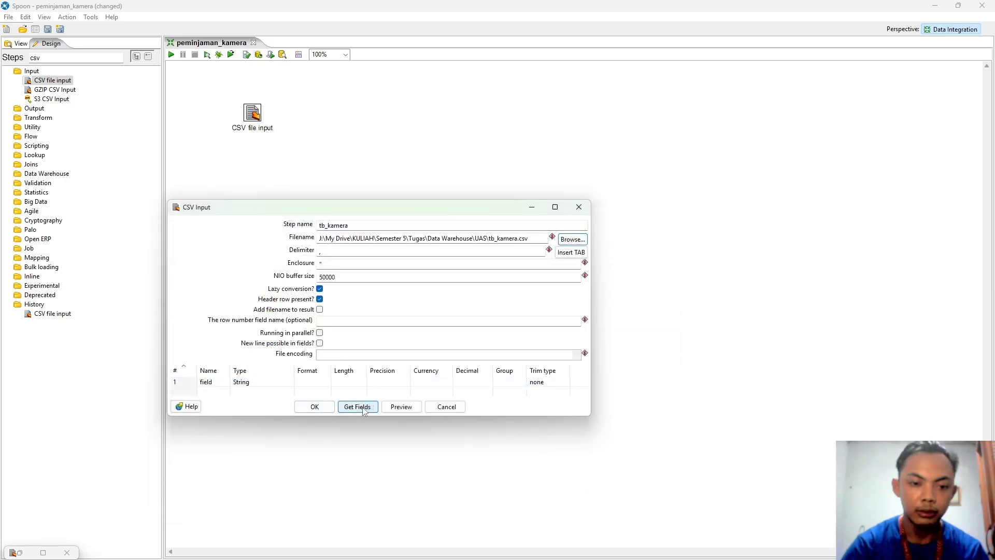
Step: Get the fields from a 100-line sample, preview the three rows, and confirm the step
{"action": "left_click", "coordinate": [362, 408]}
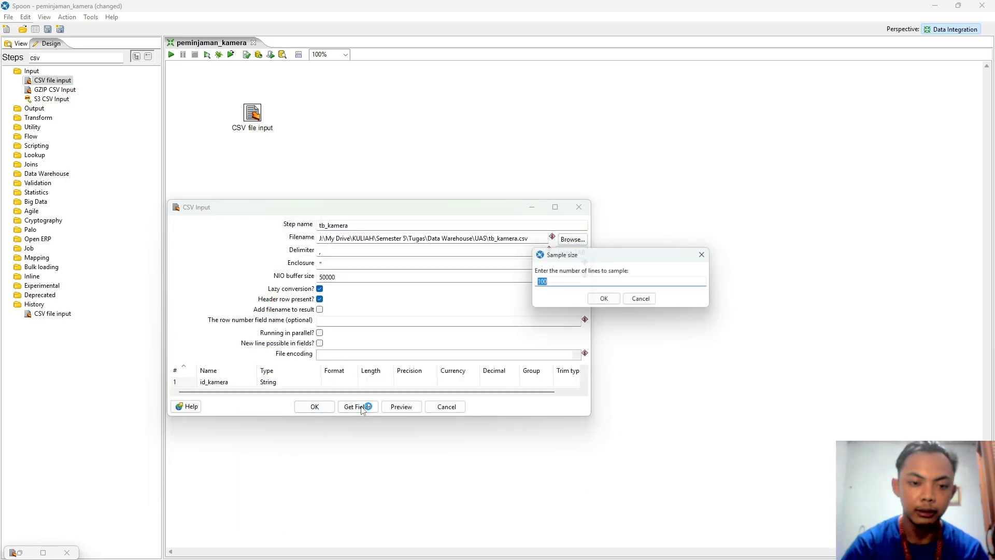
{"action": "left_click", "coordinate": [604, 299]}
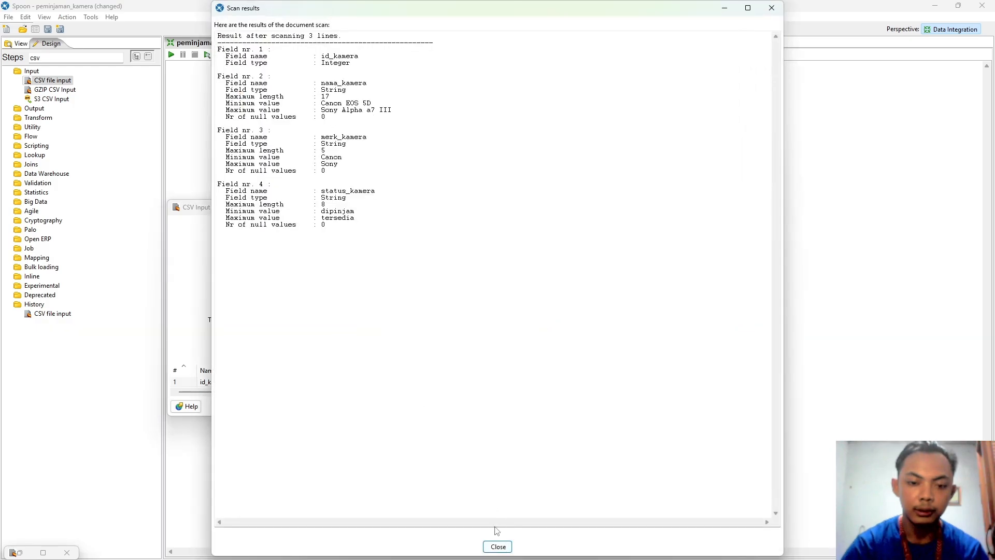
{"action": "left_click", "coordinate": [498, 547]}
{"action": "left_click", "coordinate": [402, 407]}
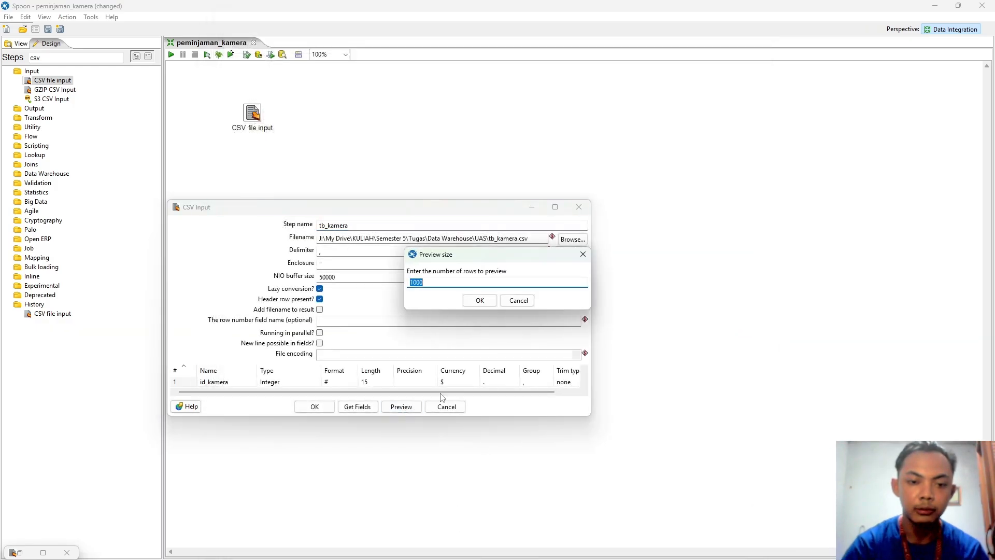
{"action": "left_click", "coordinate": [480, 300]}
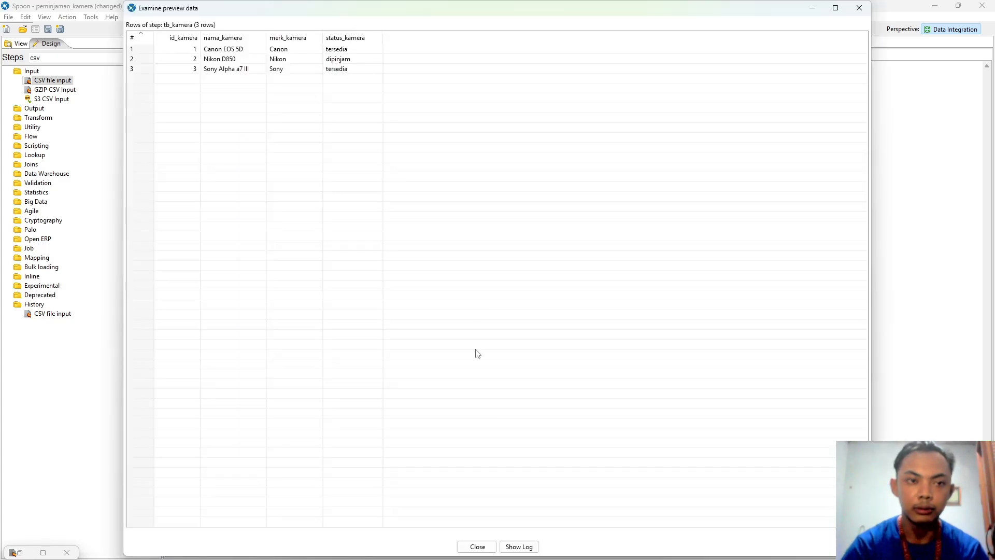
{"action": "left_click", "coordinate": [477, 547]}
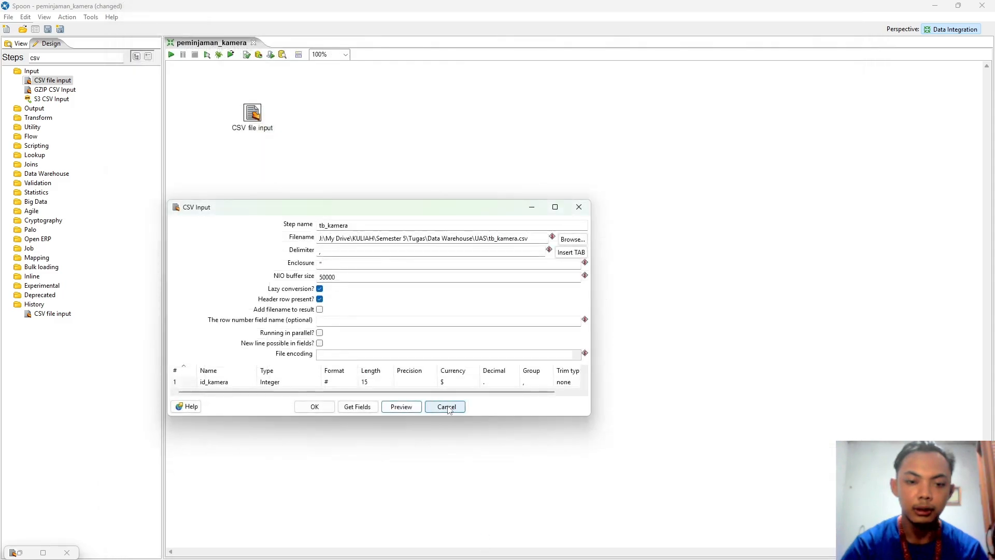
{"action": "left_click", "coordinate": [328, 409]}
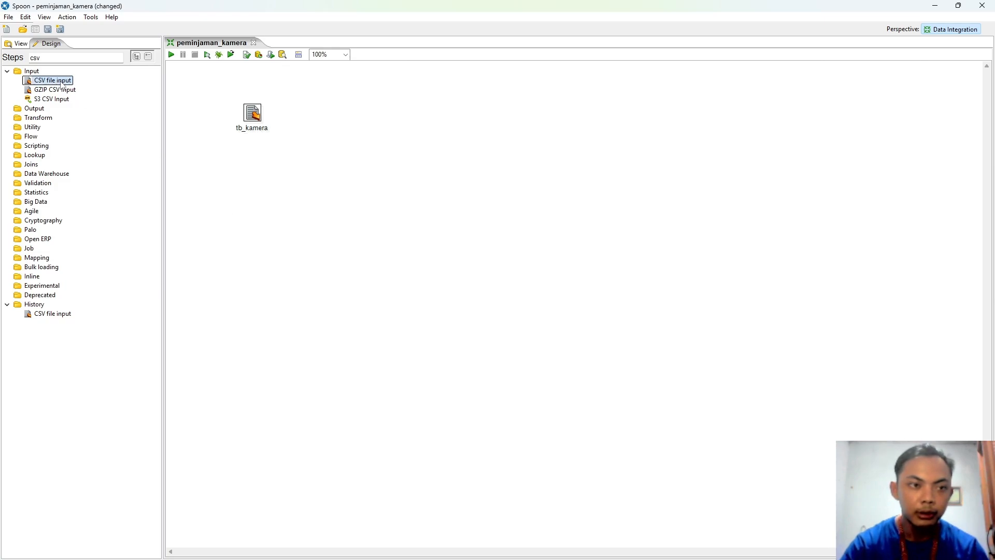
Step: Add CSV steps tb_peminjam and tb_peminjaman, each reading its matching CSV file with fields detected
{"action": "left_click_drag", "start_coordinate": [52, 81], "coordinate": [252, 165]}
{"action": "double_click", "coordinate": [252, 165]}
{"action": "type", "text": "tb_peminjam"}
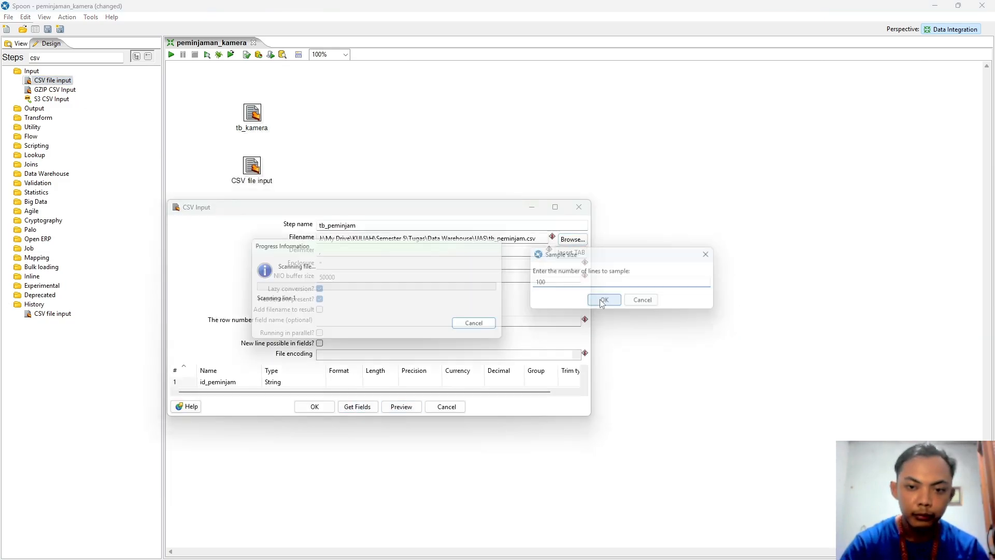
{"action": "left_click", "coordinate": [600, 298]}
{"action": "double_click", "coordinate": [251, 220]}
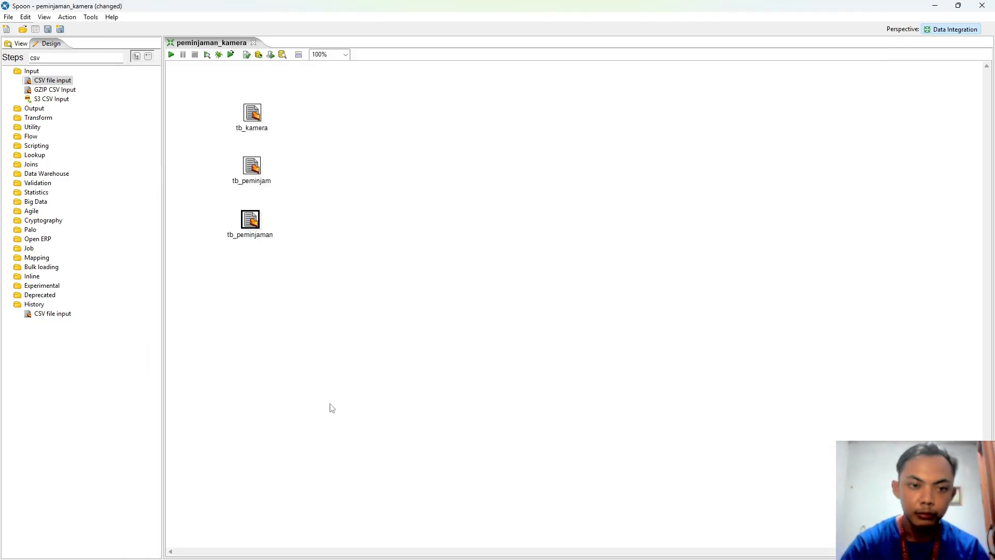
{"action": "left_click", "coordinate": [332, 409]}
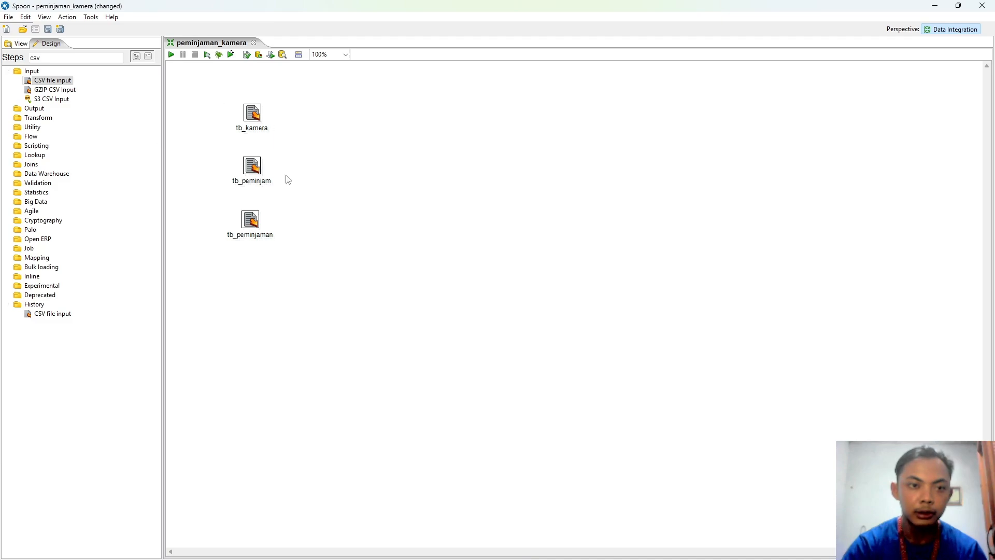
{"action": "double_click", "coordinate": [63, 58]}
Step: Search for 'table' and place Table output steps on the canvas
{"action": "type", "text": "table"}
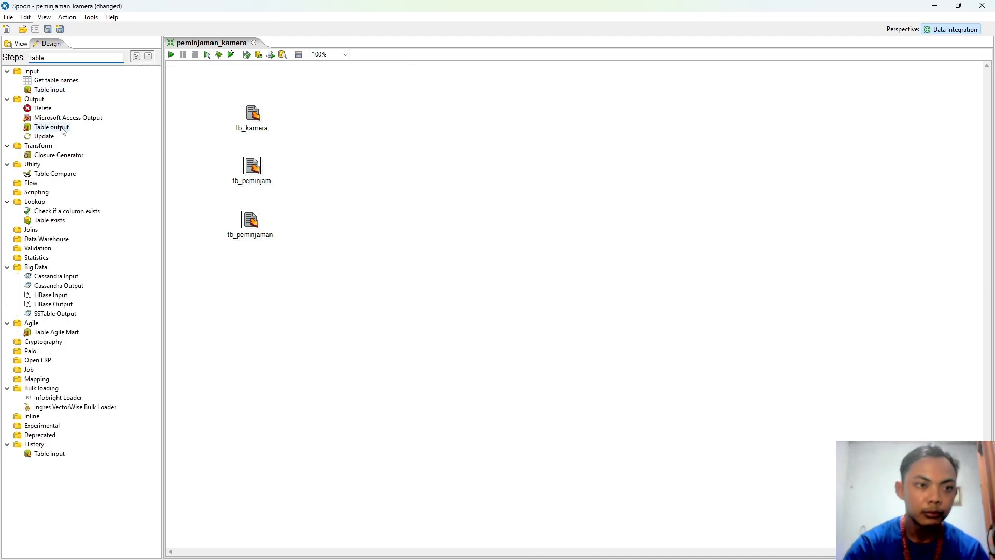
{"action": "left_click_drag", "start_coordinate": [63, 131], "coordinate": [332, 115]}
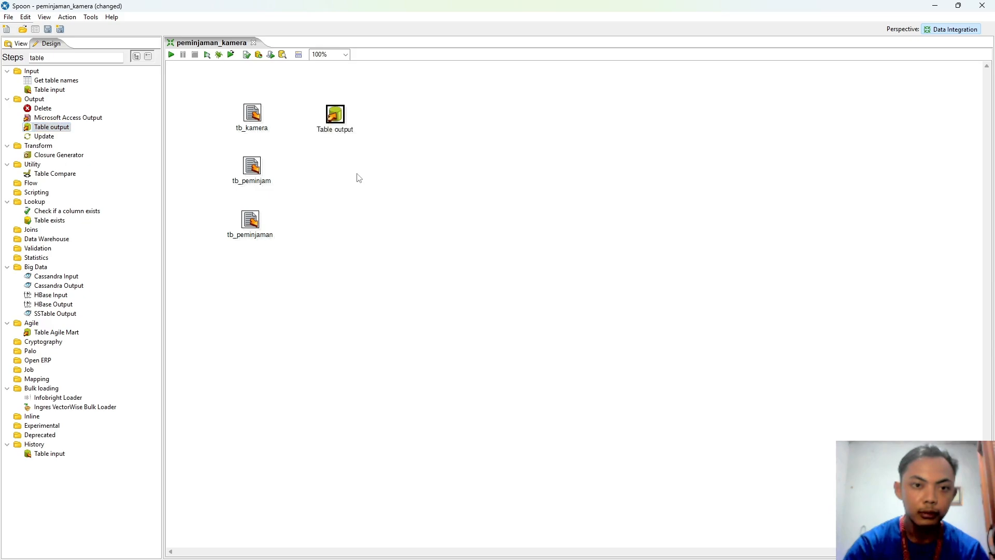
{"action": "mouse_move", "coordinate": [342, 126]}
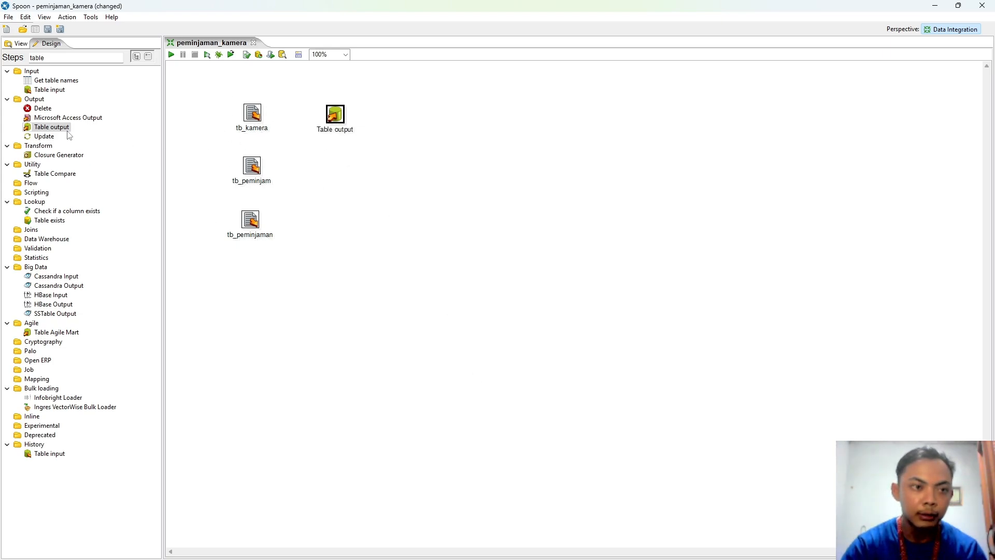
{"action": "left_click_drag", "start_coordinate": [63, 130], "coordinate": [326, 173]}
{"action": "mouse_move", "coordinate": [256, 124]}
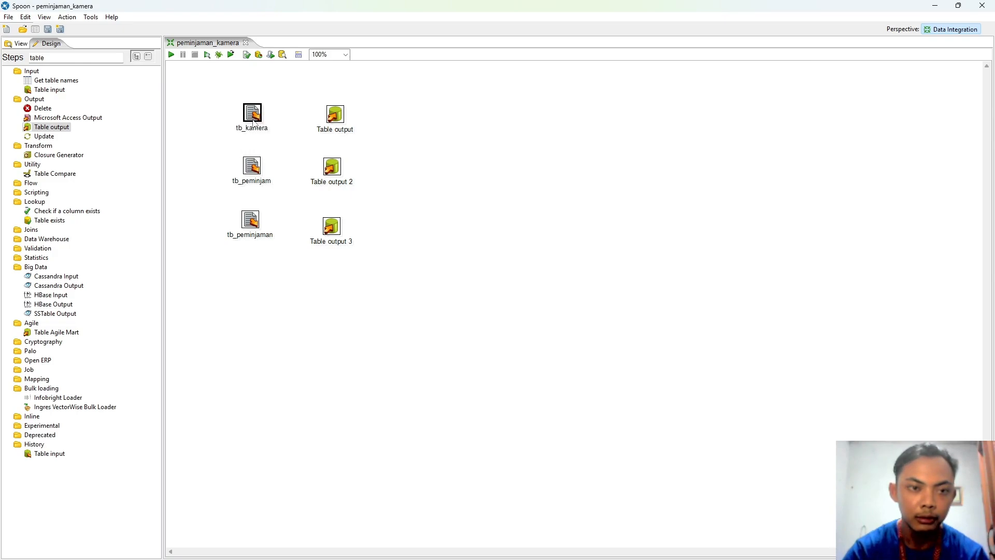
Step: Link tb_kamera, tb_peminjam and tb_peminjaman by main-input hops to Table output, Table output 2 and 3
{"action": "left_click_drag", "start_coordinate": [253, 122], "coordinate": [337, 116]}
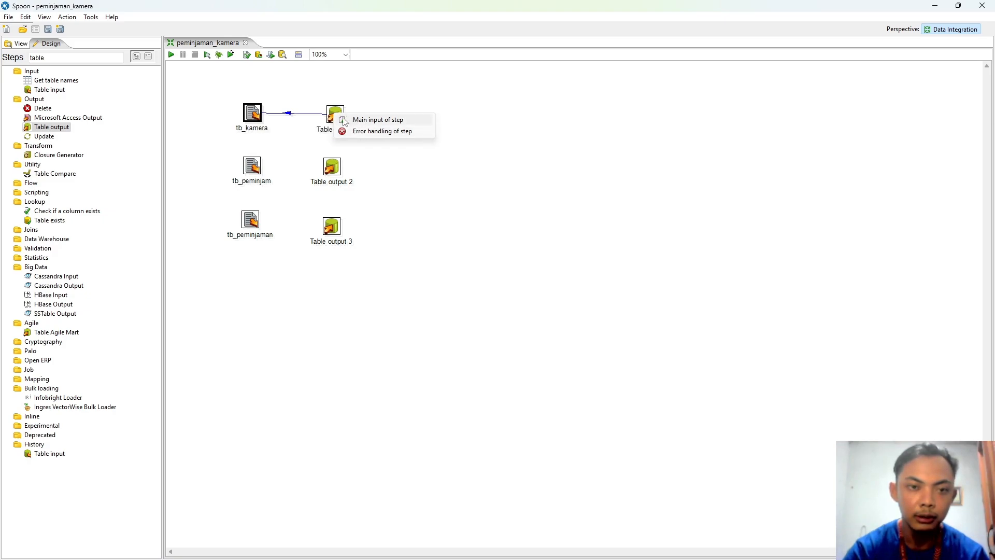
{"action": "left_click", "coordinate": [359, 121]}
{"action": "left_click_drag", "start_coordinate": [232, 197], "coordinate": [331, 166]}
{"action": "left_click", "coordinate": [354, 172]}
{"action": "left_click_drag", "start_coordinate": [230, 251], "coordinate": [331, 226]}
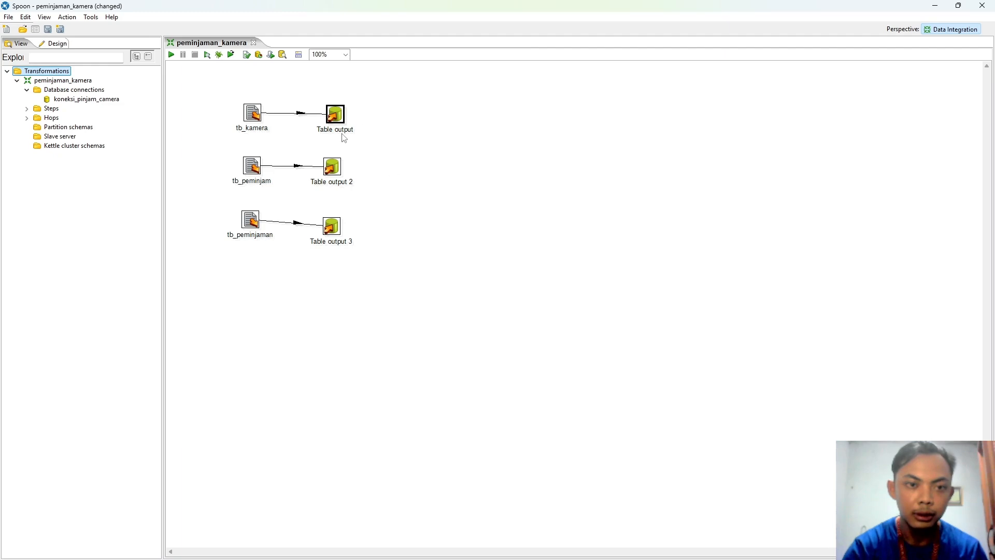
{"action": "mouse_move", "coordinate": [337, 120]}
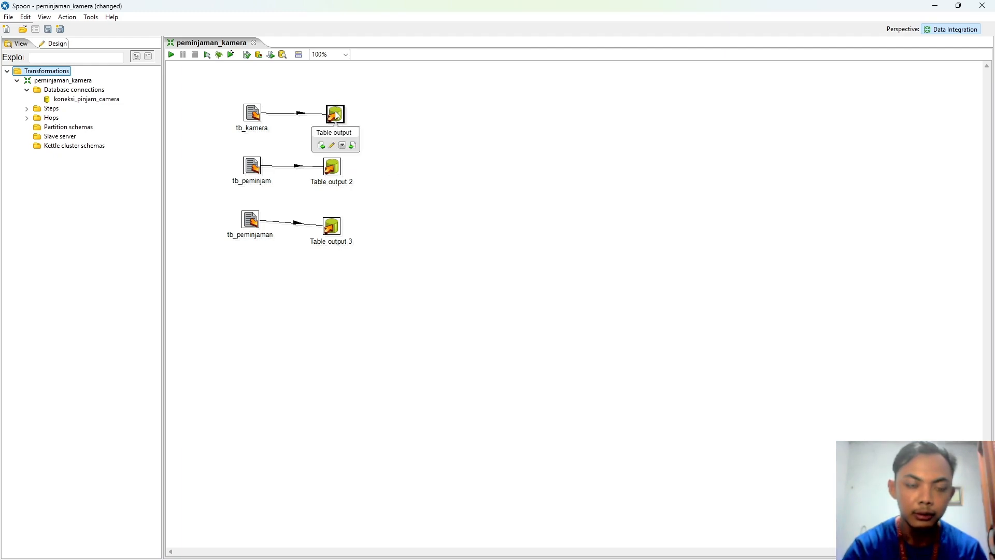
Step: Rename the first Table output step to Table kamera with target table tb_kamera
{"action": "double_click", "coordinate": [336, 115]}
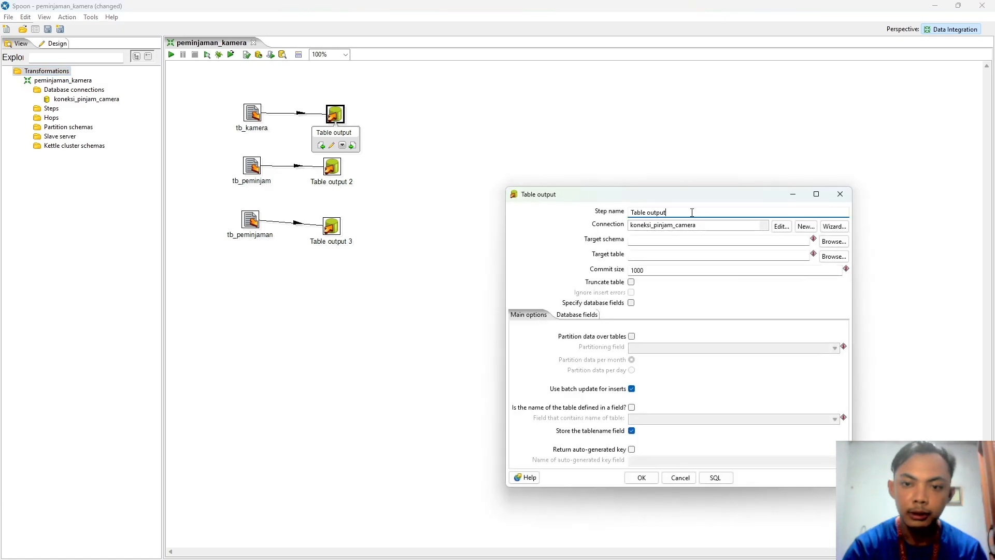
{"action": "left_click_drag", "start_coordinate": [692, 213], "coordinate": [650, 215]}
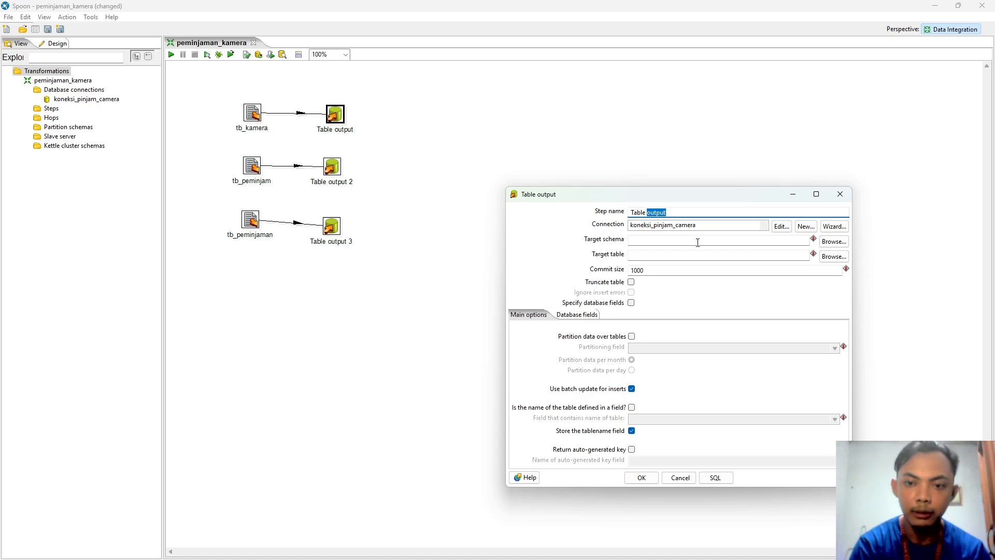
{"action": "type", "text": "ke"}
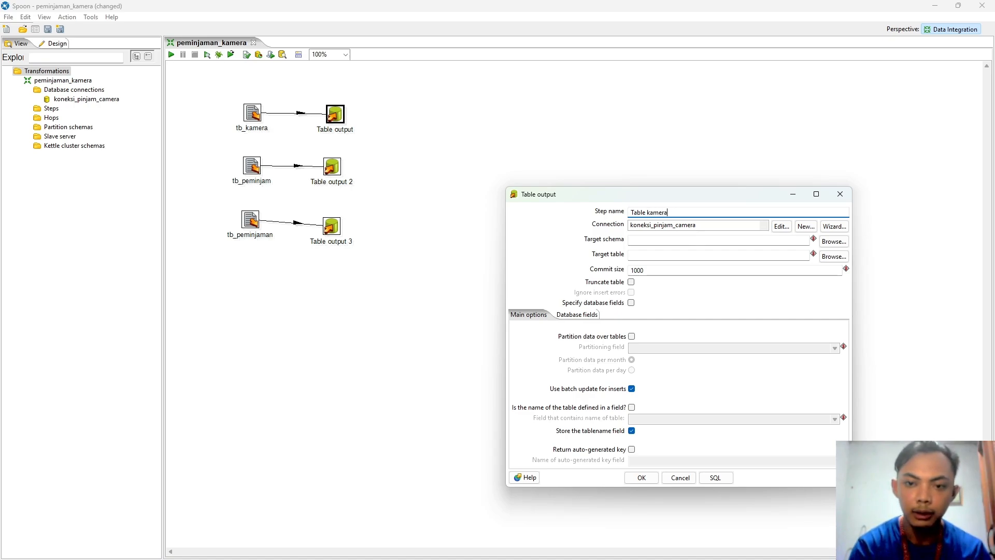
{"action": "left_click", "coordinate": [688, 254]}
{"action": "type", "text": "tb"}
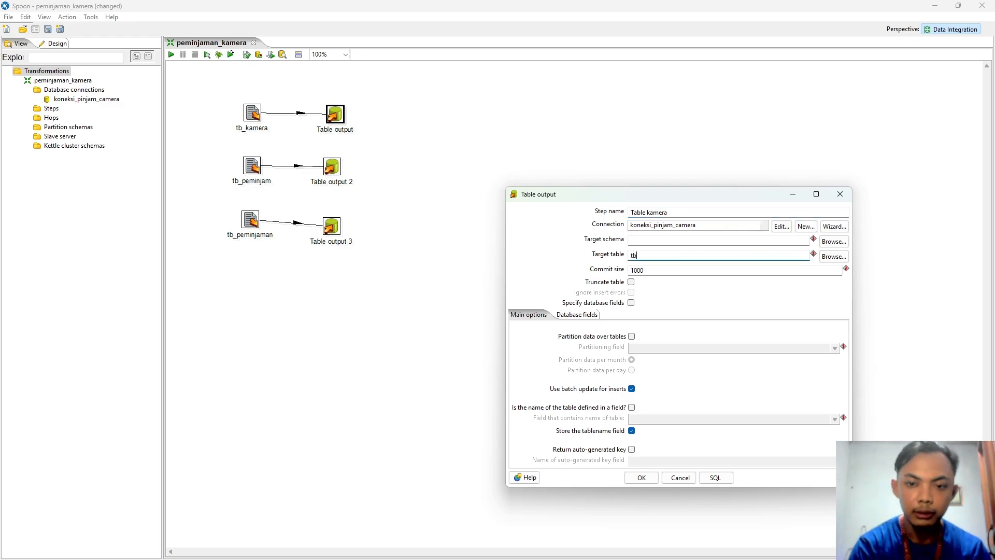
{"action": "type", "text": "_ka"}
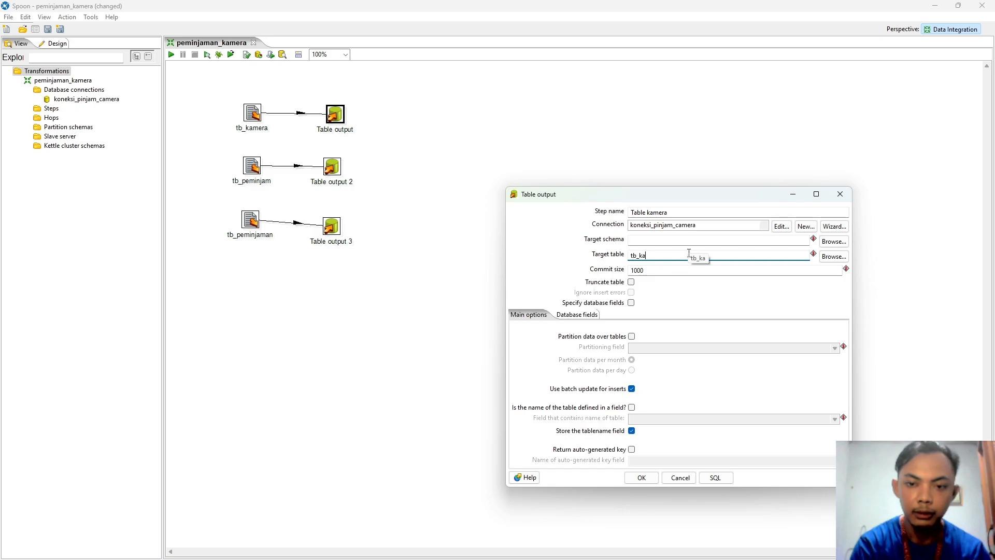
{"action": "type", "text": "mera"}
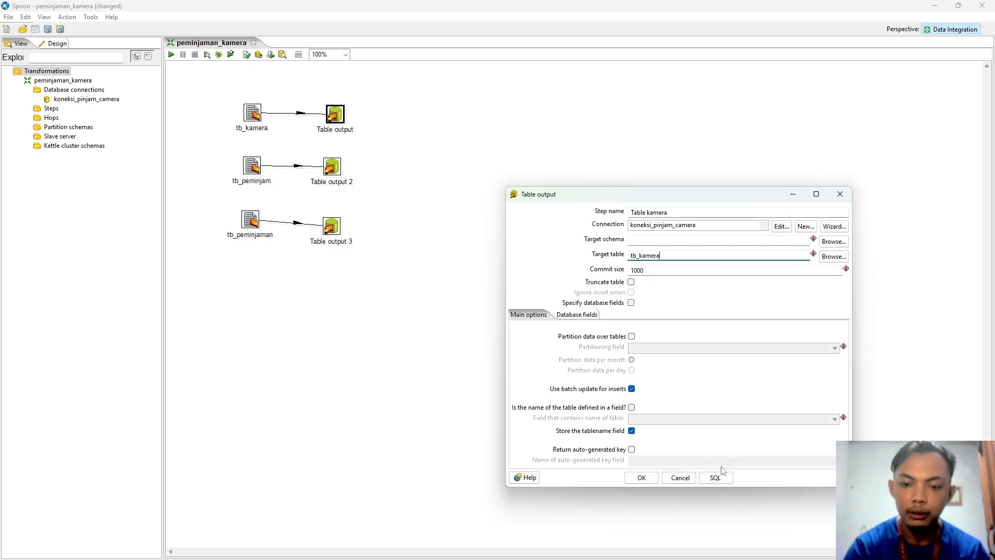
Step: Generate and execute the CREATE TABLE SQL for tb_kamera, then confirm the step
{"action": "left_click", "coordinate": [720, 484]}
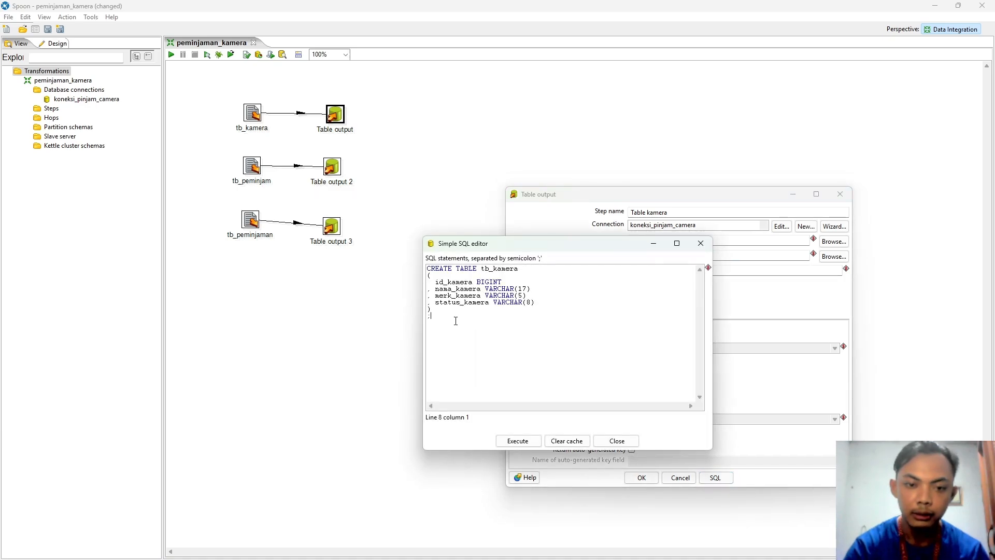
{"action": "left_click_drag", "start_coordinate": [455, 321], "coordinate": [429, 268]}
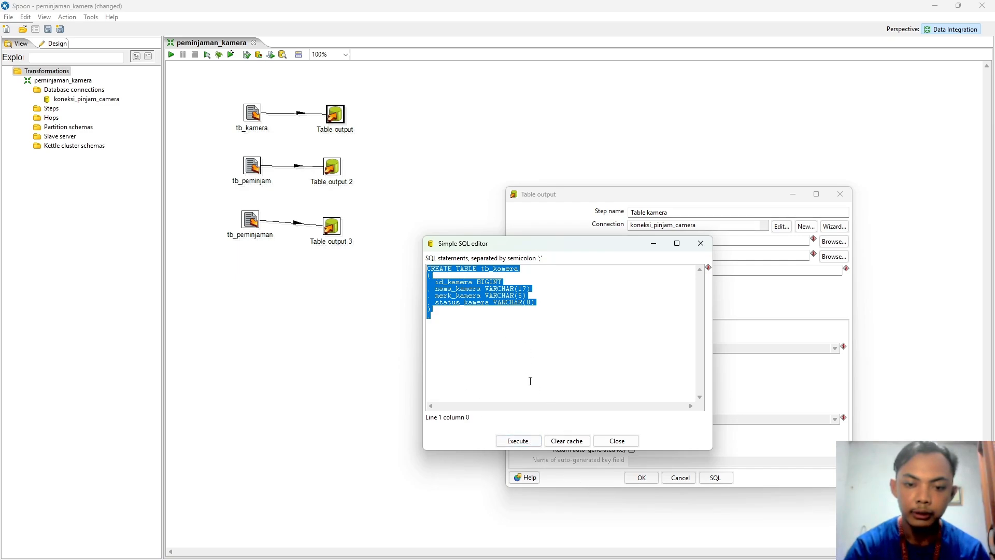
{"action": "left_click", "coordinate": [521, 441]}
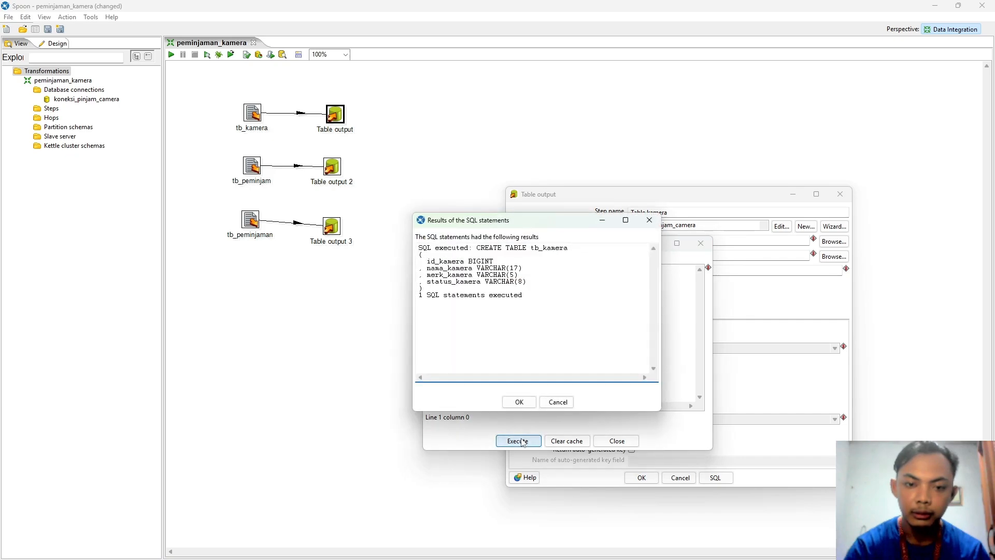
{"action": "left_click", "coordinate": [518, 403]}
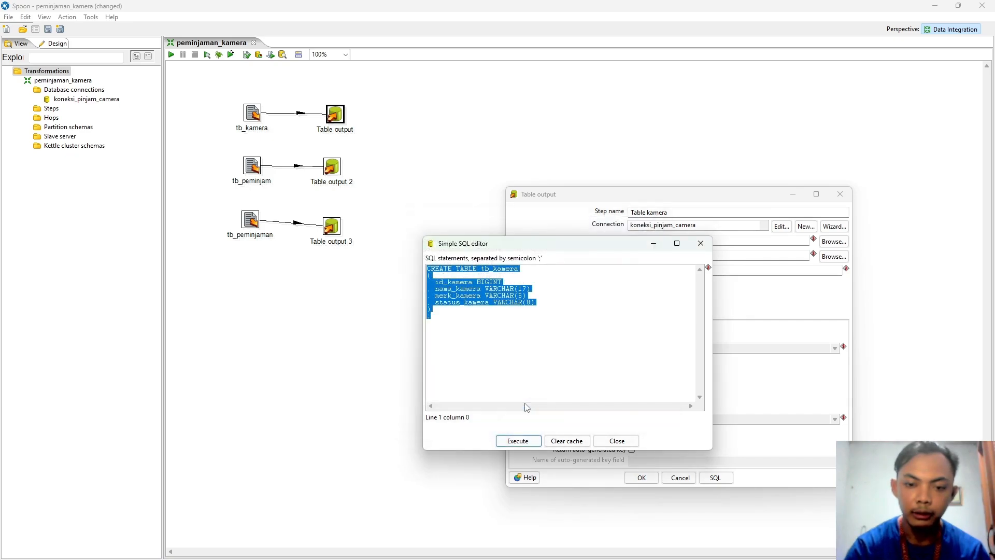
{"action": "left_click", "coordinate": [617, 441]}
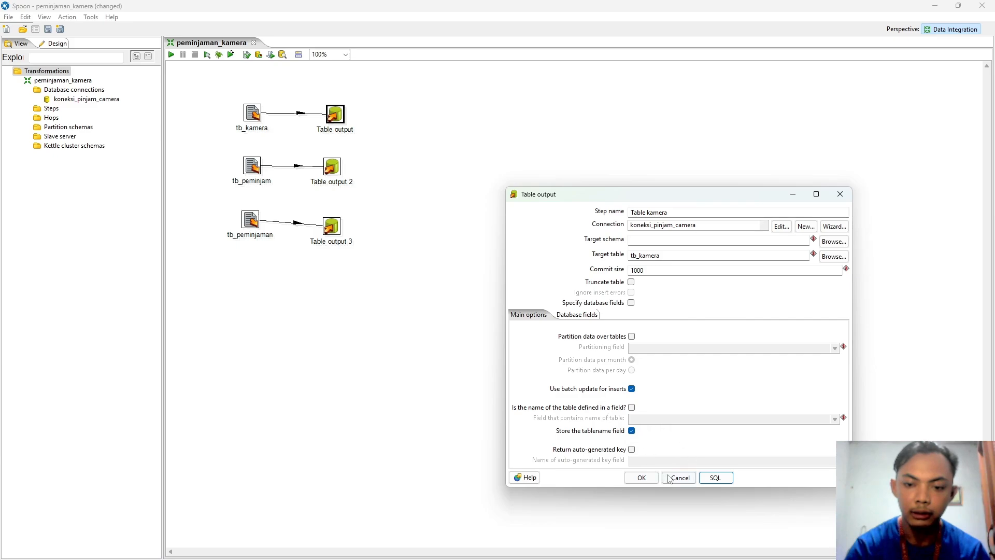
{"action": "left_click", "coordinate": [645, 479]}
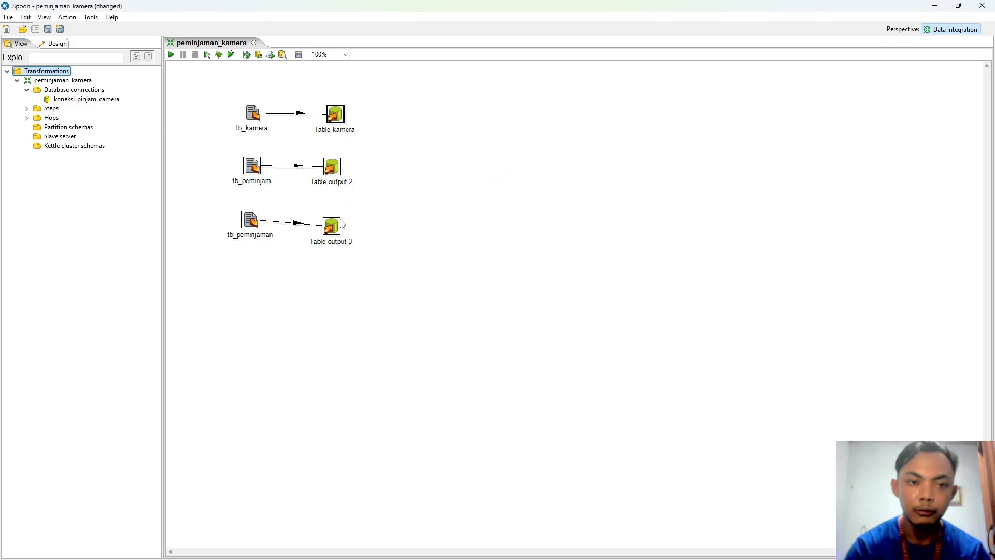
Step: Rename the second output step Table peminjam targeting tb_peminjam, creating the table via generated SQL
{"action": "double_click", "coordinate": [334, 169]}
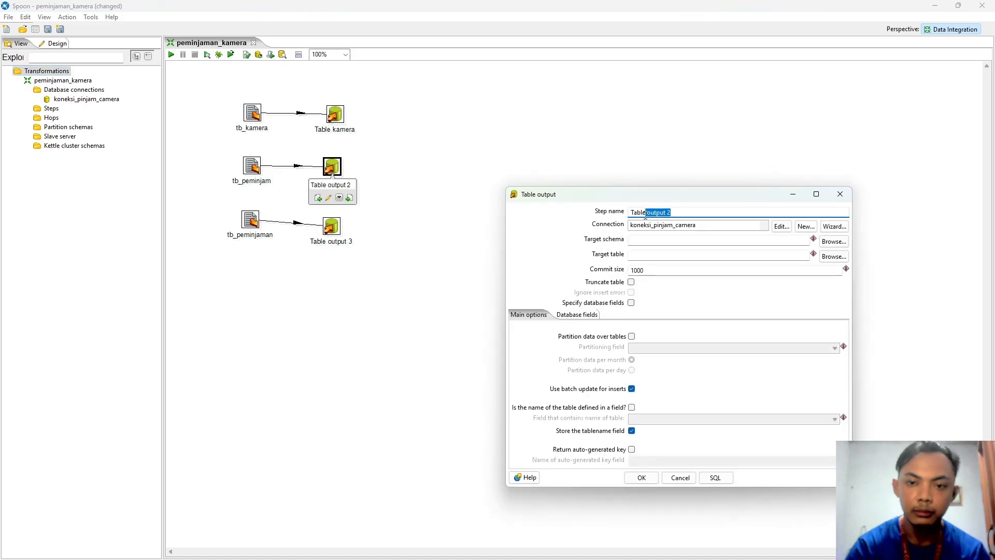
{"action": "type", "text": "Table peminjam"}
{"action": "left_click", "coordinate": [672, 254]}
{"action": "type", "text": "tb_peminjam"}
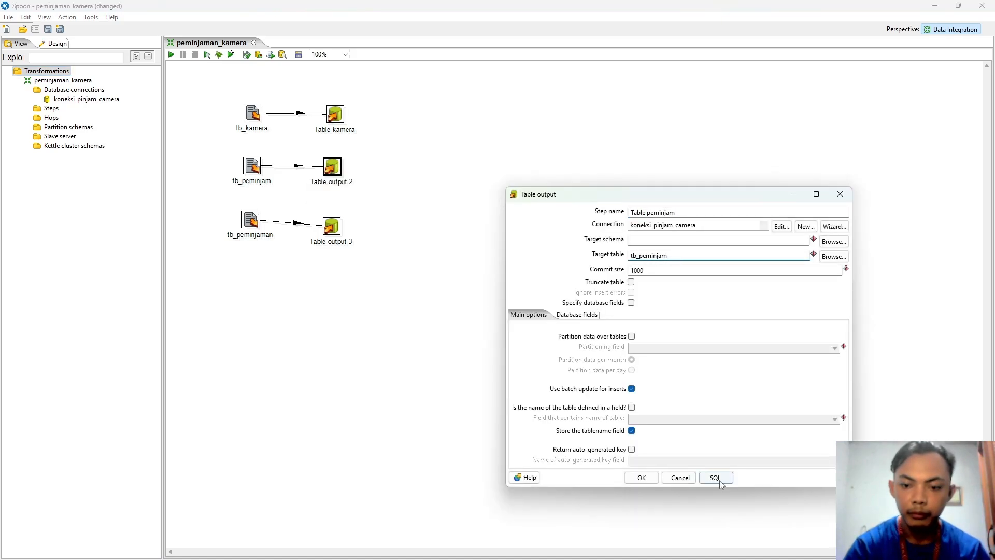
{"action": "left_click", "coordinate": [716, 479]}
{"action": "left_click", "coordinate": [525, 441]}
{"action": "left_click", "coordinate": [530, 401]}
{"action": "left_click", "coordinate": [617, 441]}
{"action": "left_click", "coordinate": [642, 478]}
Step: Rename the third output step Table peminjaman targeting tb_peminjaman, generating its SQL
{"action": "double_click", "coordinate": [332, 226]}
{"action": "type", "text": "Table peminjaman"}
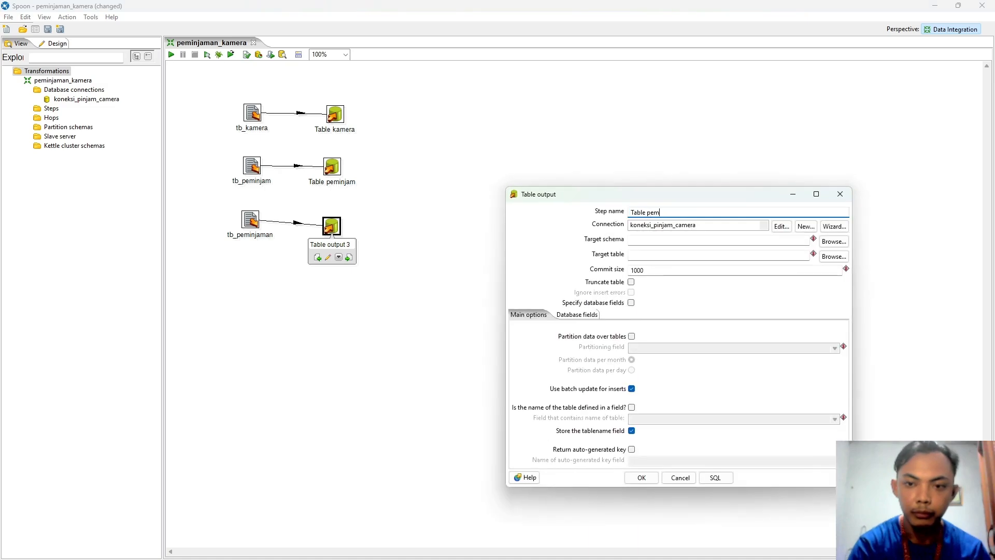
{"action": "left_click", "coordinate": [655, 255]}
{"action": "type", "text": "tb_peminjaman"}
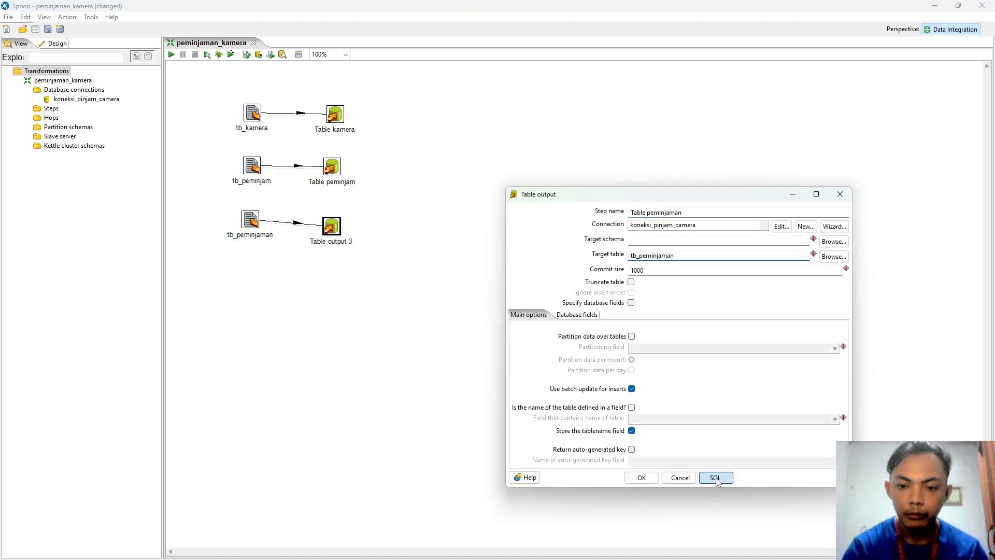
{"action": "left_click", "coordinate": [715, 477]}
{"action": "left_click", "coordinate": [617, 441]}
{"action": "left_click", "coordinate": [642, 477]}
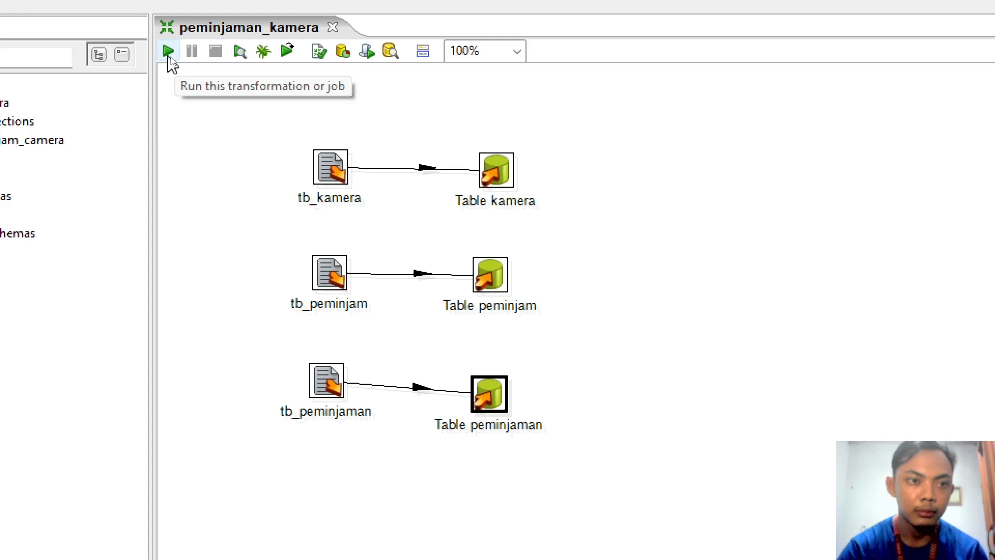
Step: Run the peminjaman_kamera transformation locally, saving it first, and view the execution log
{"action": "left_click", "coordinate": [169, 58]}
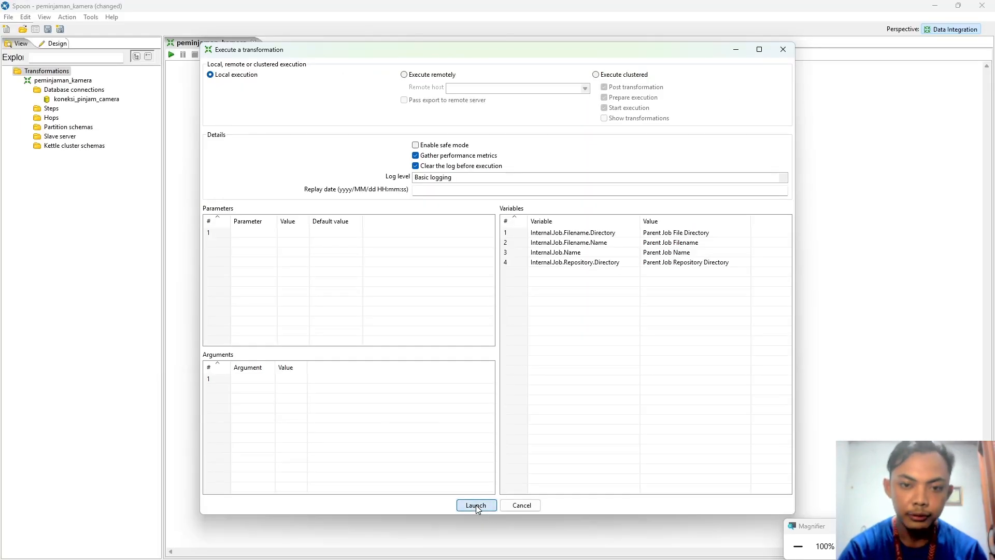
{"action": "left_click", "coordinate": [476, 505]}
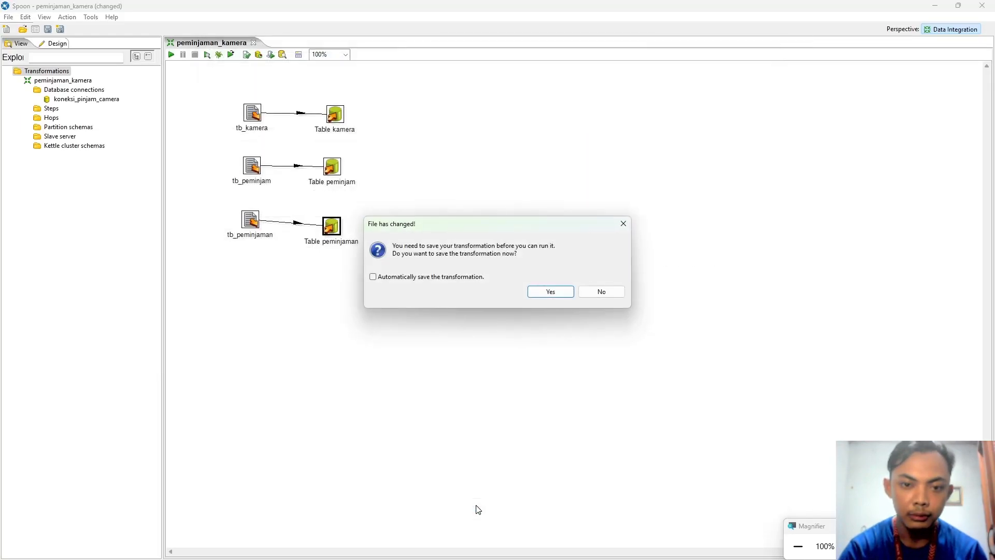
{"action": "left_click", "coordinate": [552, 294]}
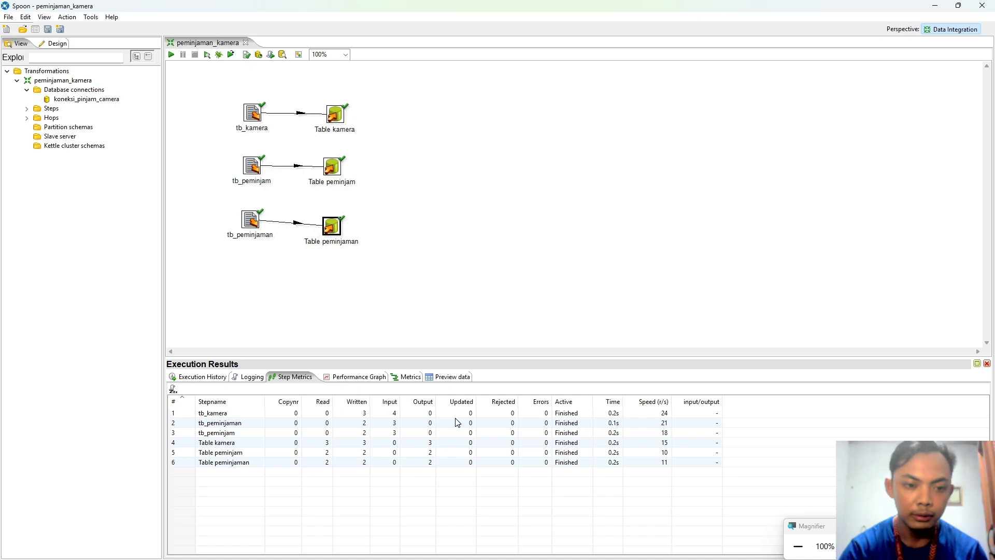
{"action": "left_click", "coordinate": [250, 378]}
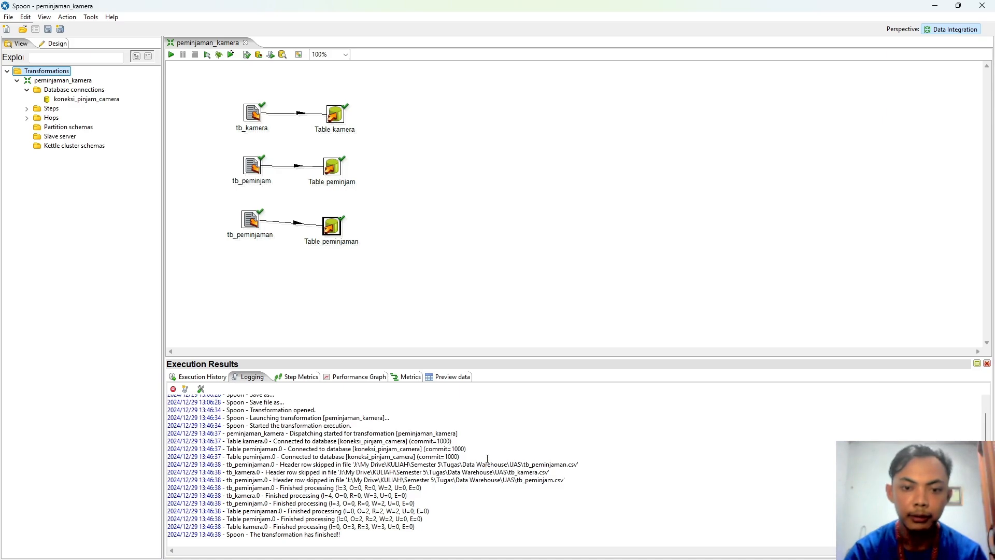
Step: Check tb_kamera's three camera rows in peminjaman_camera via phpMyAdmin, then return to Spoon and close Transformation 1
{"action": "left_click", "coordinate": [568, 548]}
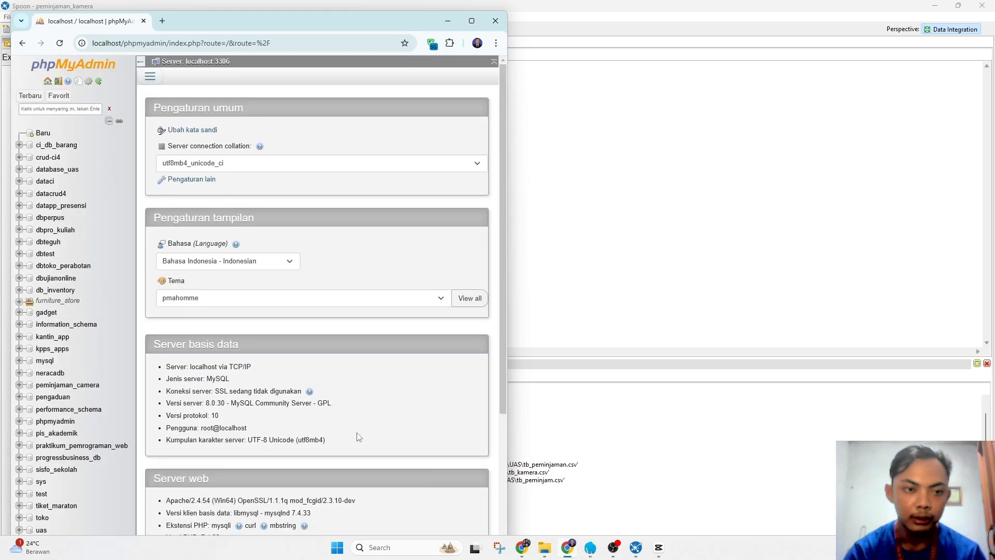
{"action": "left_click", "coordinate": [63, 47]}
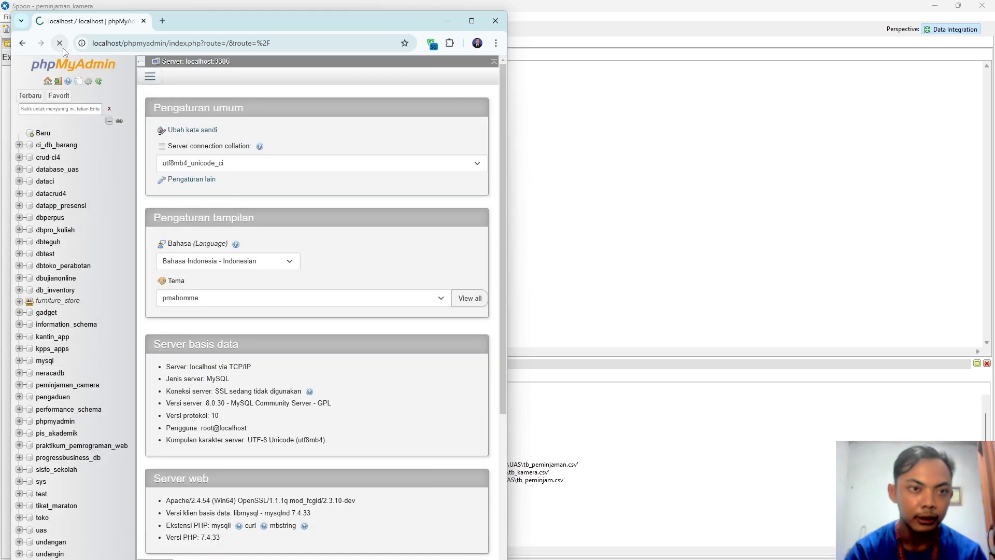
{"action": "left_click", "coordinate": [472, 22]}
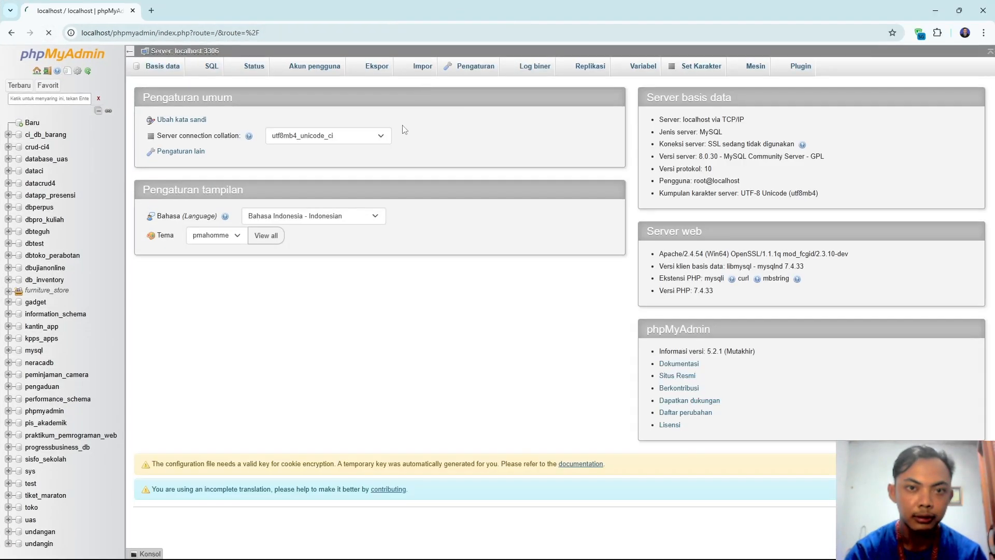
{"action": "left_click", "coordinate": [72, 376]}
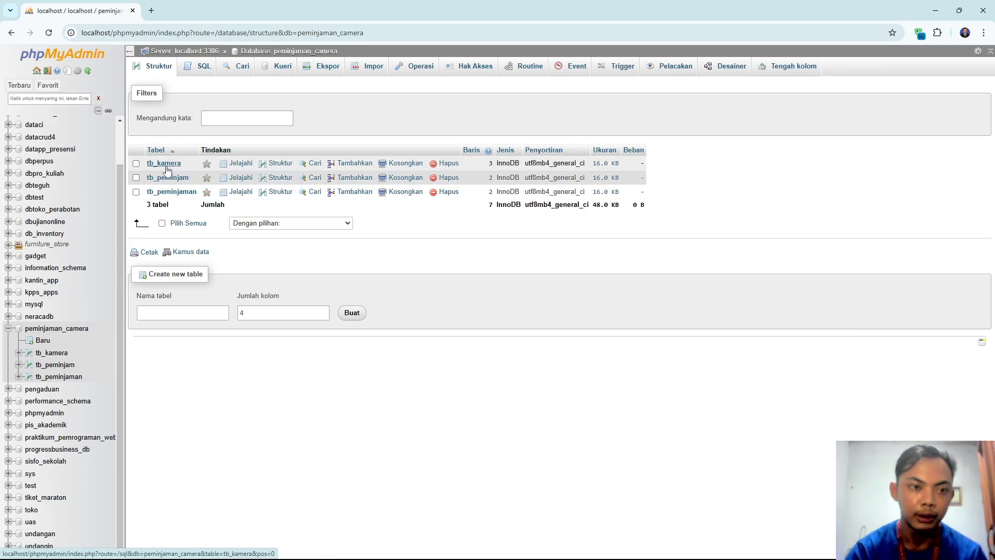
{"action": "left_click", "coordinate": [167, 171]}
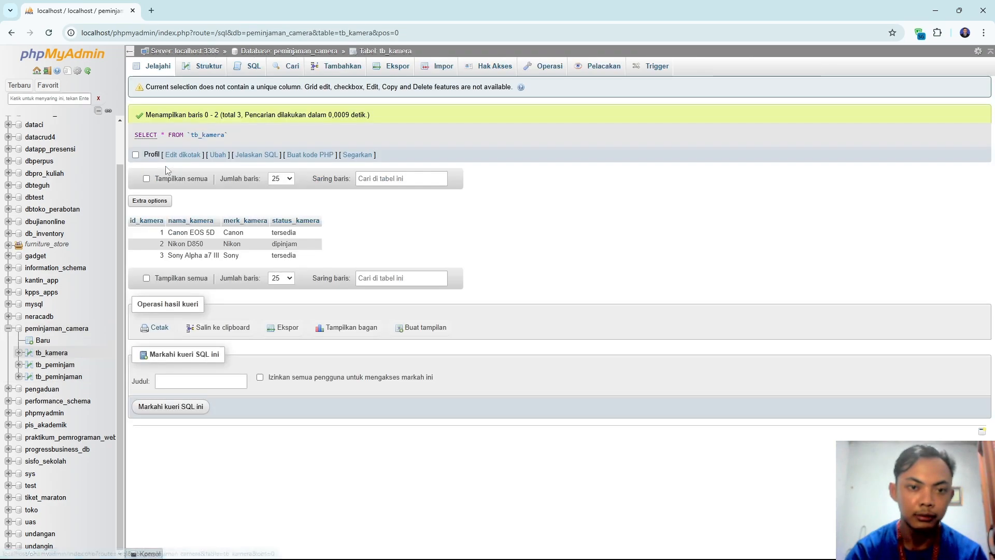
{"action": "left_click", "coordinate": [11, 33]}
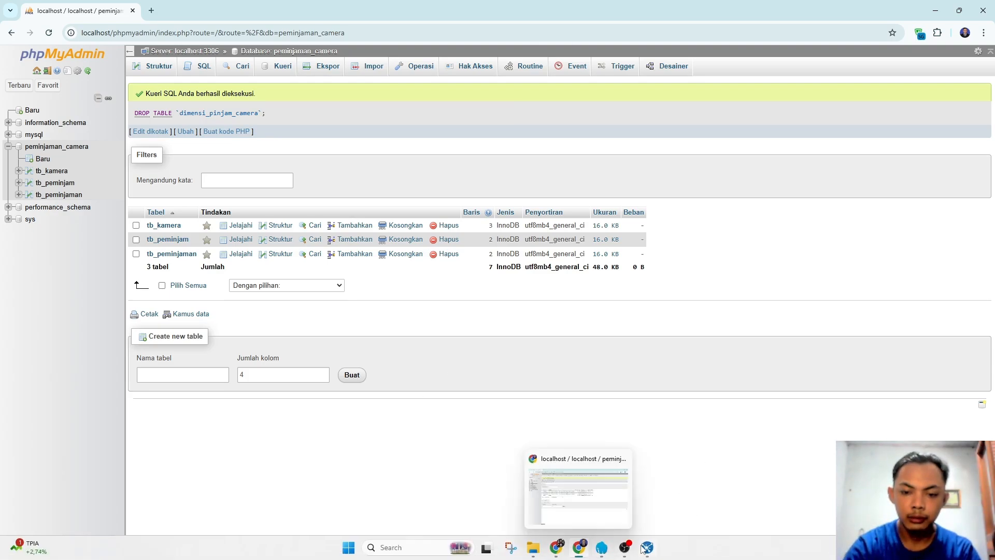
{"action": "left_click", "coordinate": [580, 550]}
{"action": "left_click", "coordinate": [356, 42]}
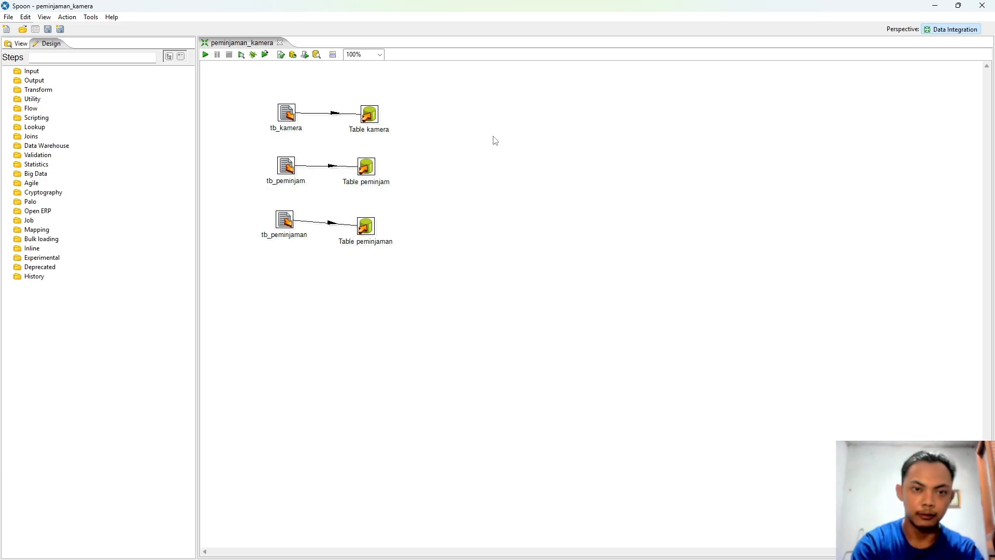
Step: Create a new transformation and save it as dimensi_pinjam_camera in the pentaho folder
{"action": "key", "text": "ctrl+n"}
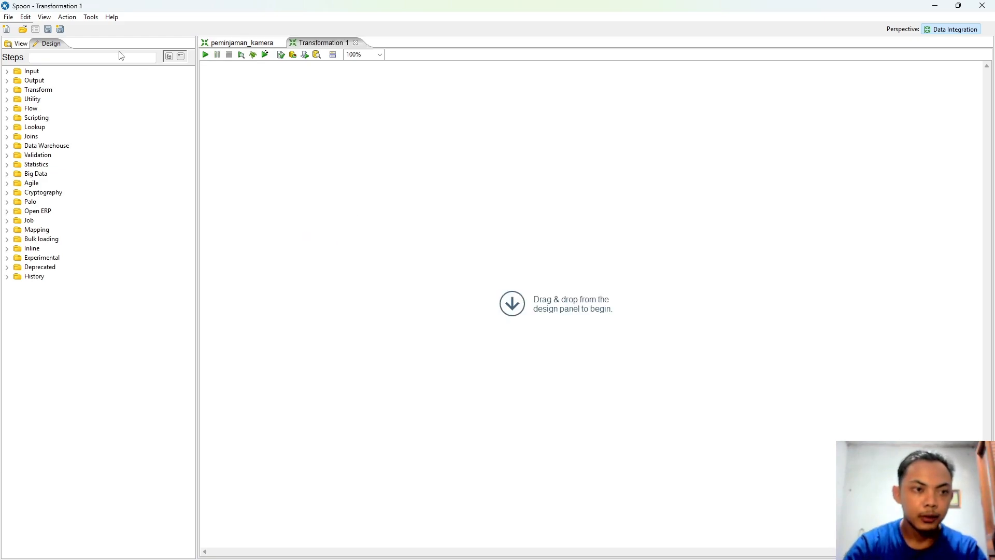
{"action": "key", "text": "ctrl+s"}
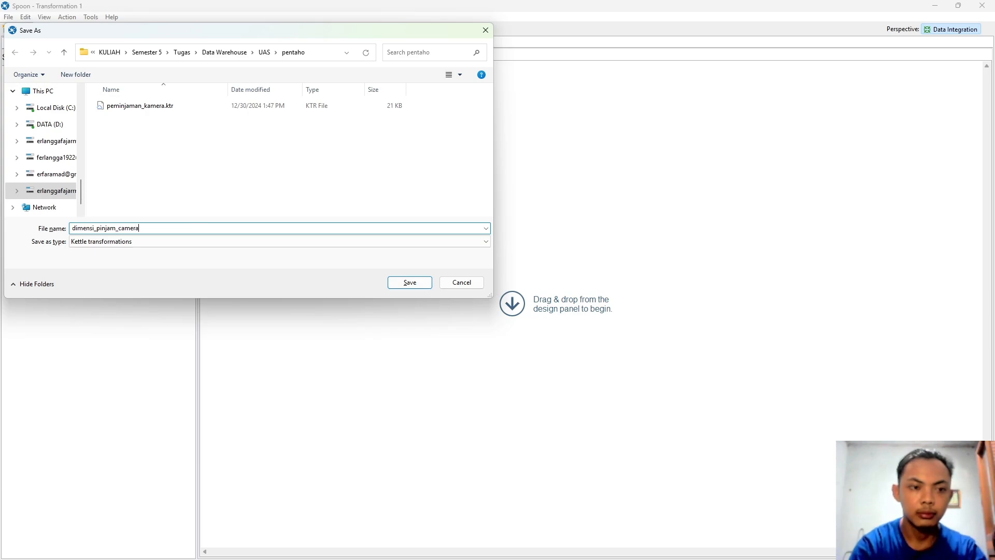
{"action": "left_click", "coordinate": [419, 283]}
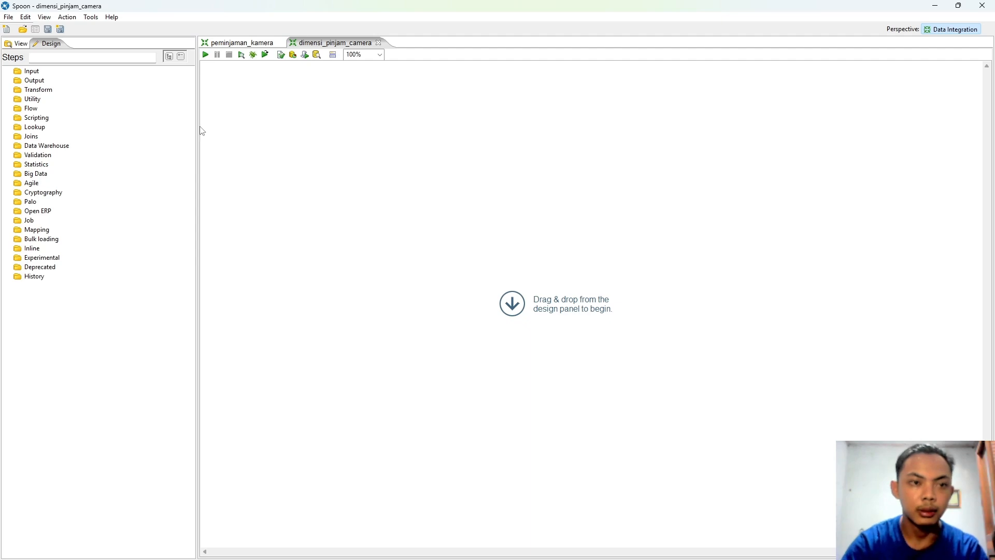
Step: Start a new MySQL database connection named dimensi_pinjam_camera
{"action": "left_click", "coordinate": [19, 46]}
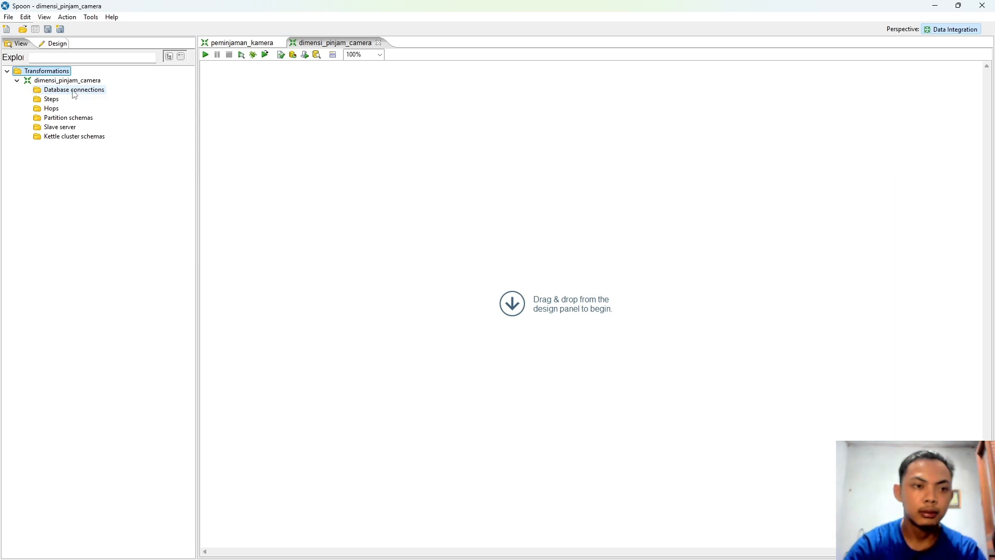
{"action": "left_click", "coordinate": [74, 91]}
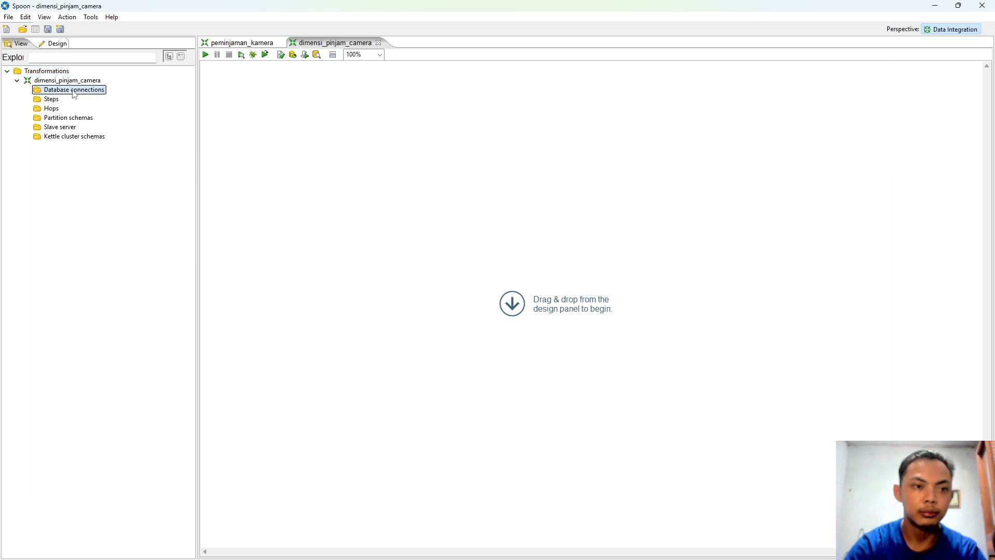
{"action": "double_click", "coordinate": [74, 91]}
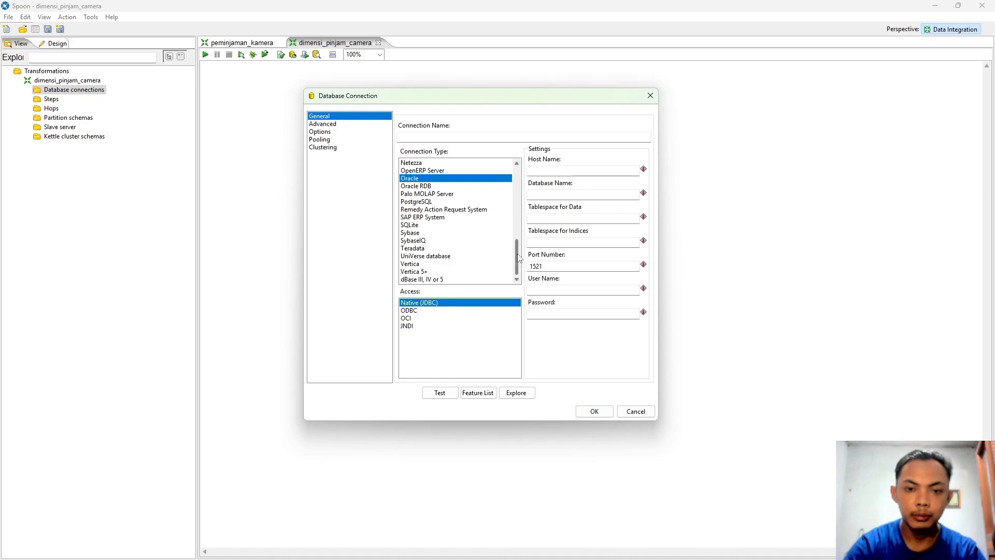
{"action": "scroll", "coordinate": [520, 258], "scroll_direction": "up", "scroll_amount": 4}
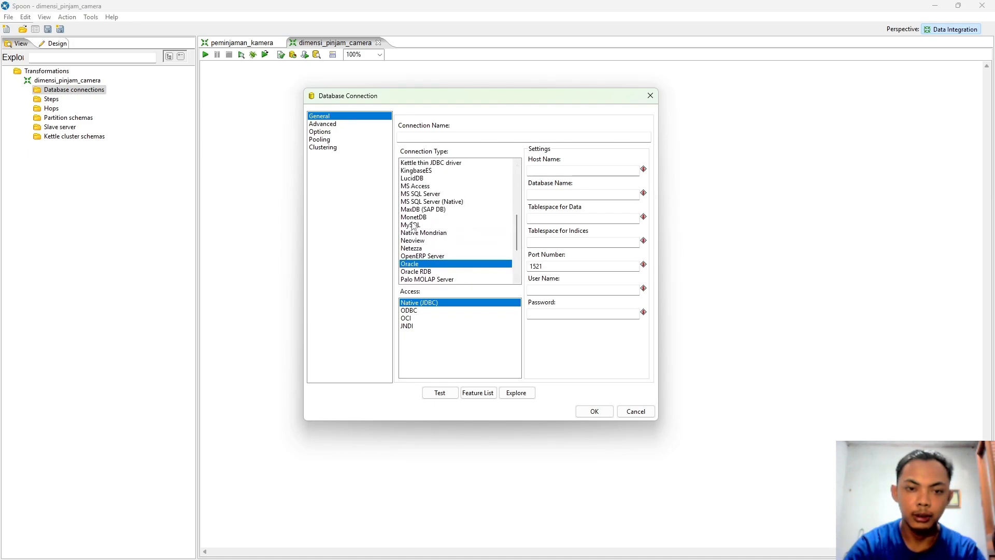
{"action": "left_click", "coordinate": [413, 225]}
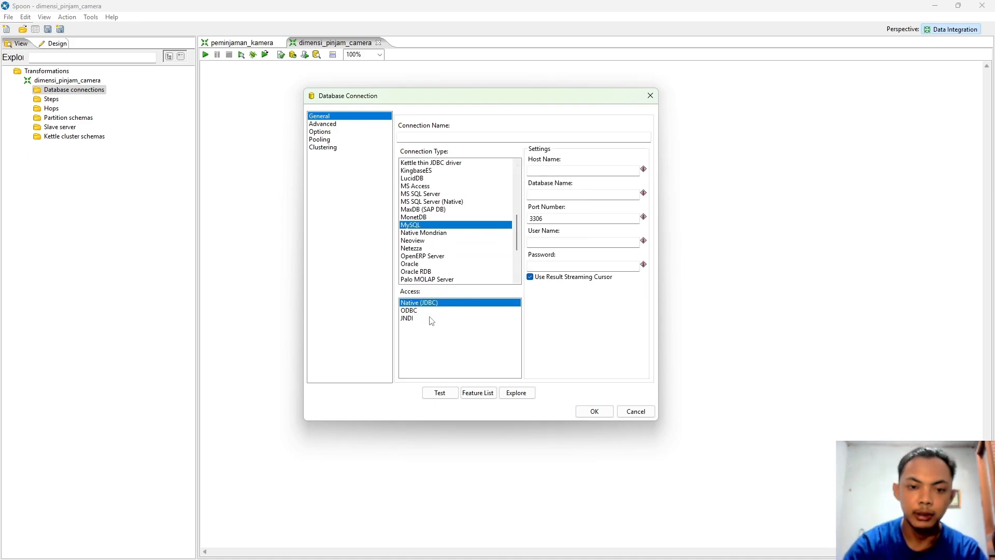
{"action": "left_click", "coordinate": [436, 138]}
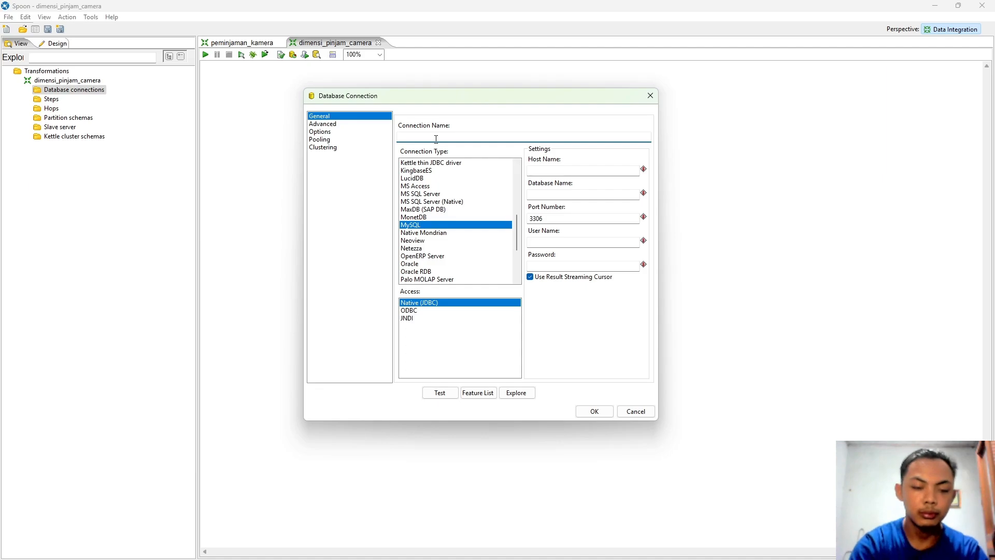
{"action": "type", "text": "dimenos"}
{"action": "key", "text": "BackSpace"}
{"action": "key", "text": "BackSpace"}
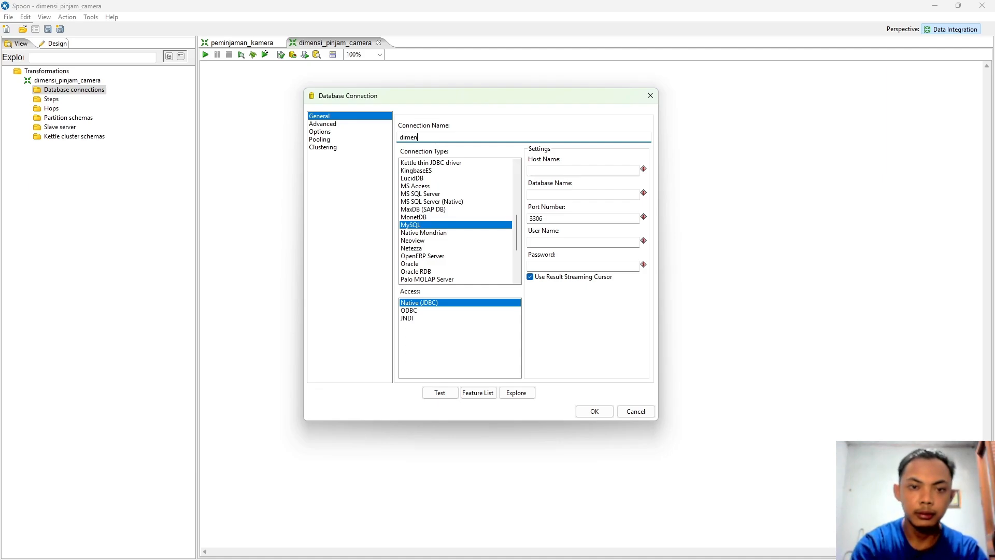
{"action": "type", "text": "si"}
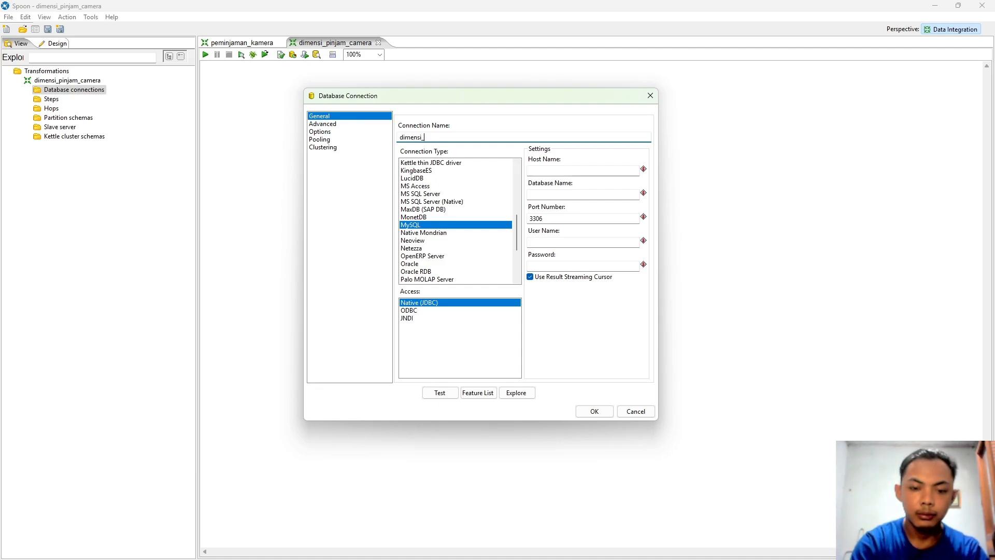
{"action": "type", "text": "_pinjam_camera"}
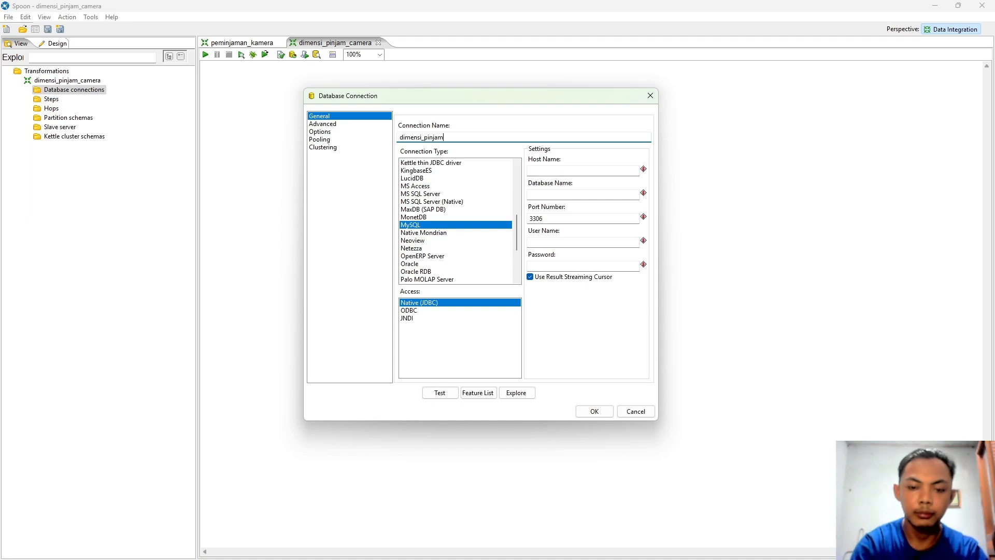
Step: Set host localhost, database peminjaman_camera and user root, test successfully, and save the connection
{"action": "left_click", "coordinate": [559, 167]}
{"action": "type", "text": "local"}
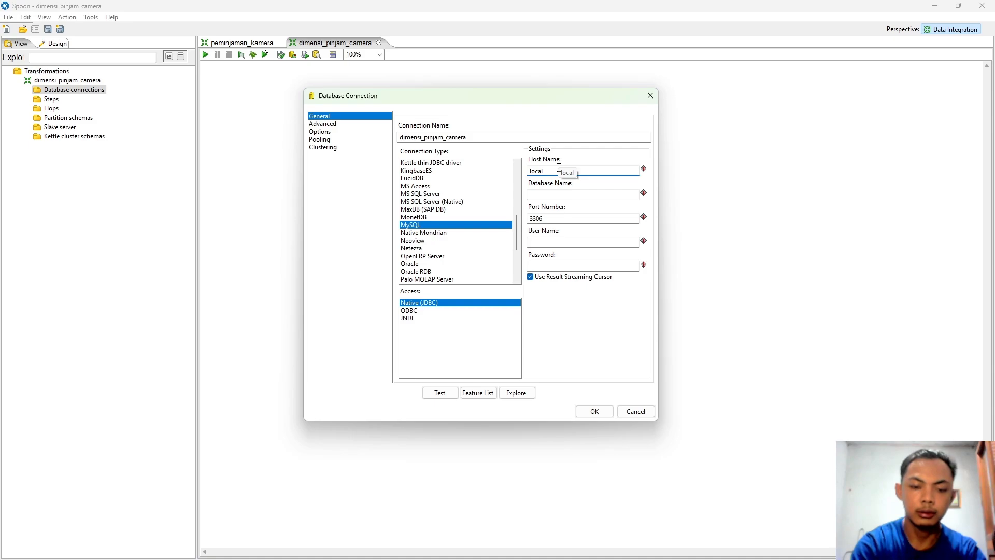
{"action": "type", "text": "host"}
{"action": "left_click", "coordinate": [562, 195]}
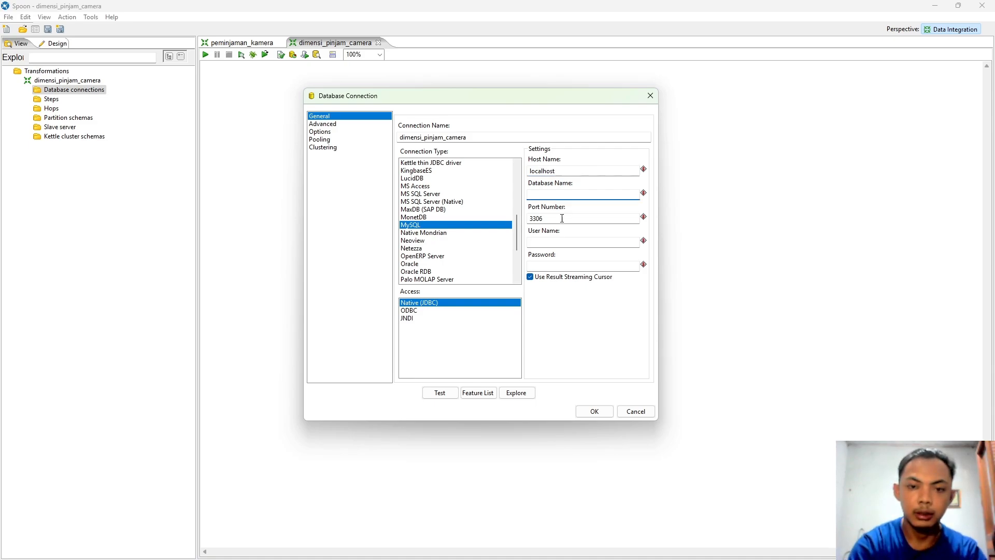
{"action": "type", "text": "peminjaman_"}
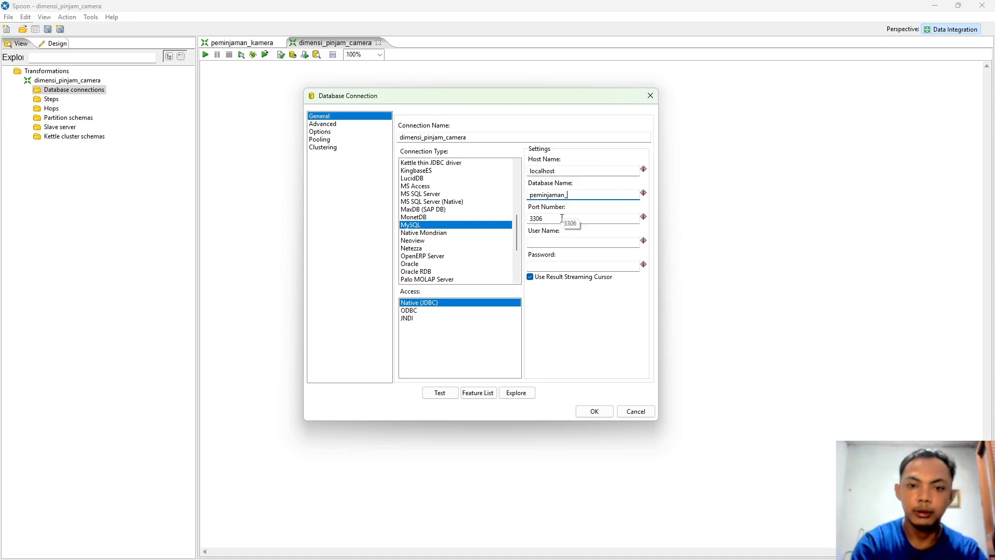
{"action": "type", "text": "camera"}
{"action": "left_click", "coordinate": [550, 243]}
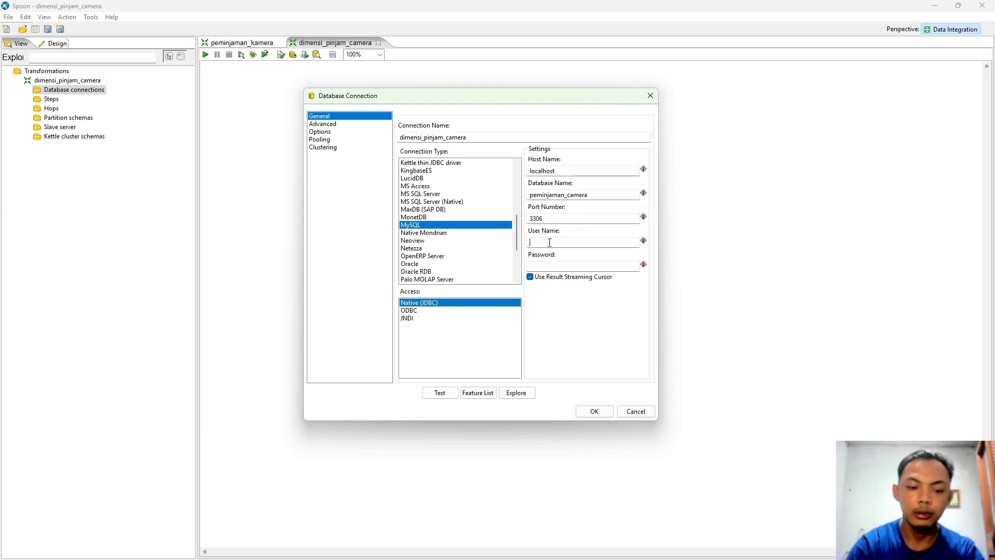
{"action": "type", "text": "root"}
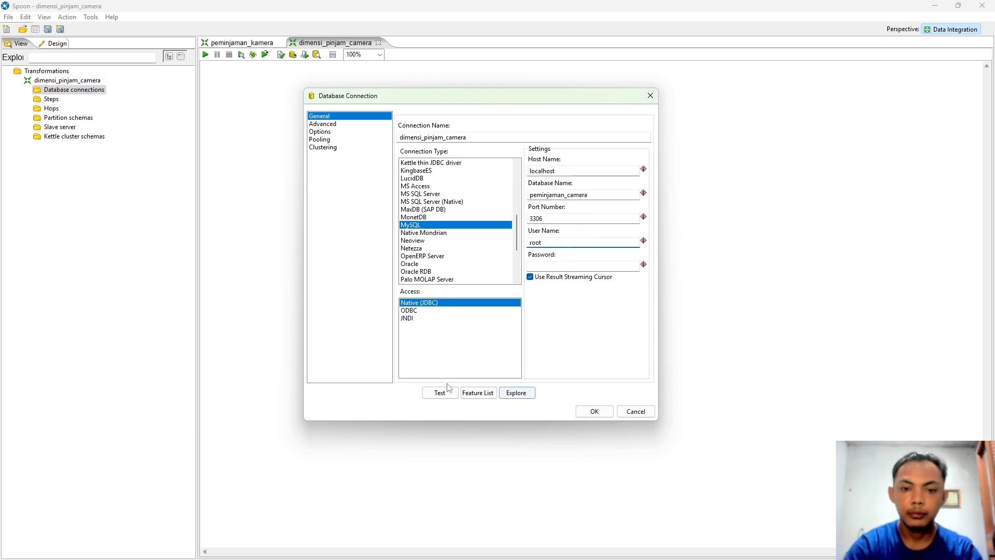
{"action": "left_click", "coordinate": [440, 393]}
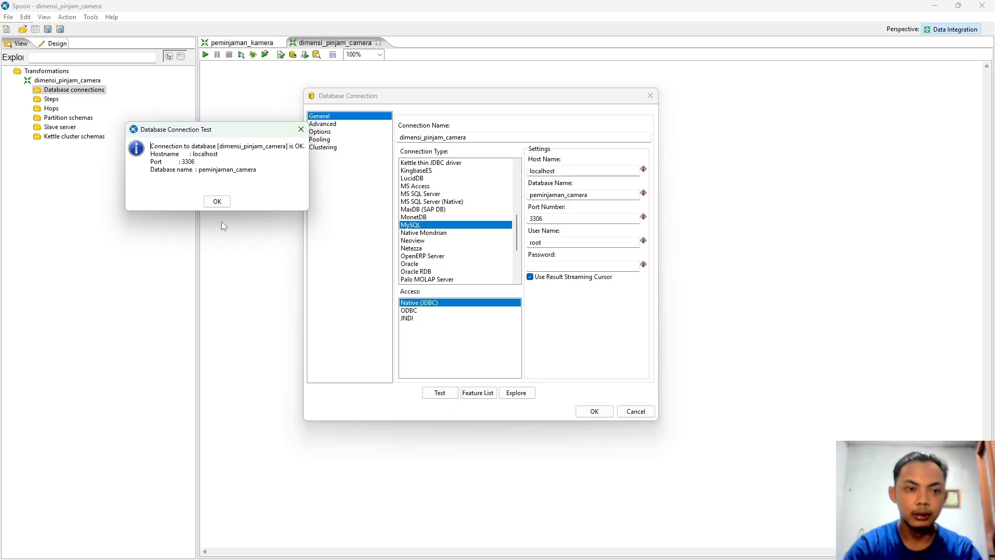
{"action": "left_click", "coordinate": [218, 201]}
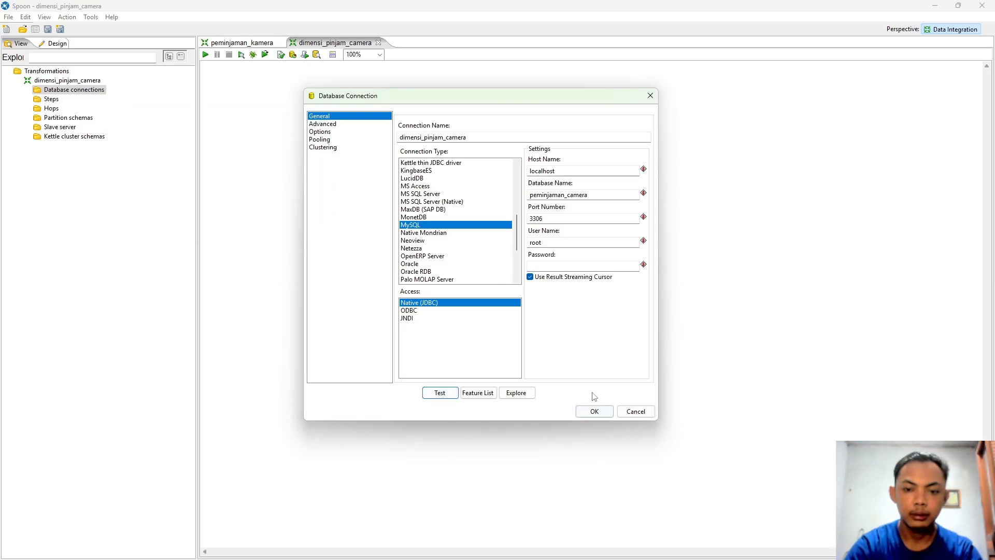
{"action": "left_click", "coordinate": [595, 411]}
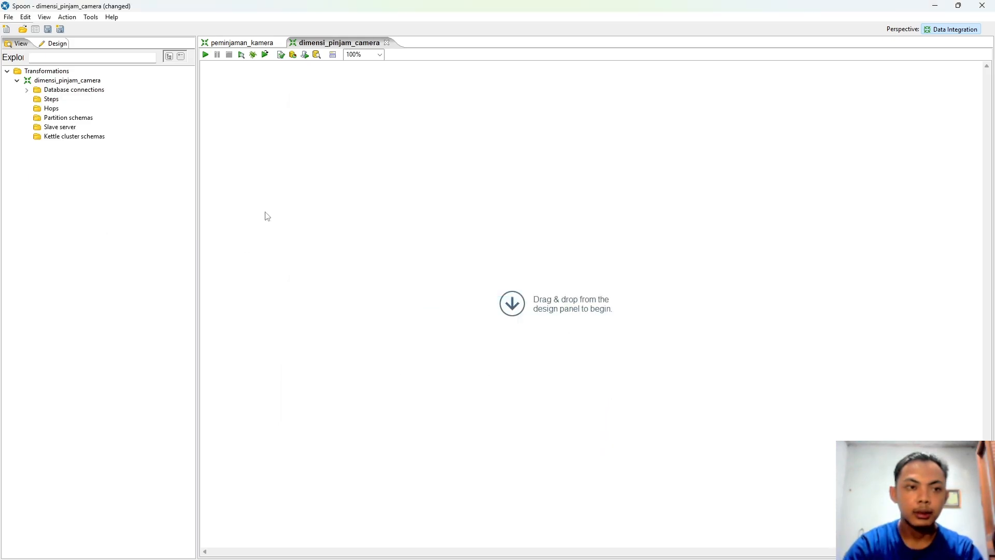
Step: Drag a Table input step from the Design steps list onto the dimensi_pinjam_camera canvas
{"action": "left_click", "coordinate": [54, 44]}
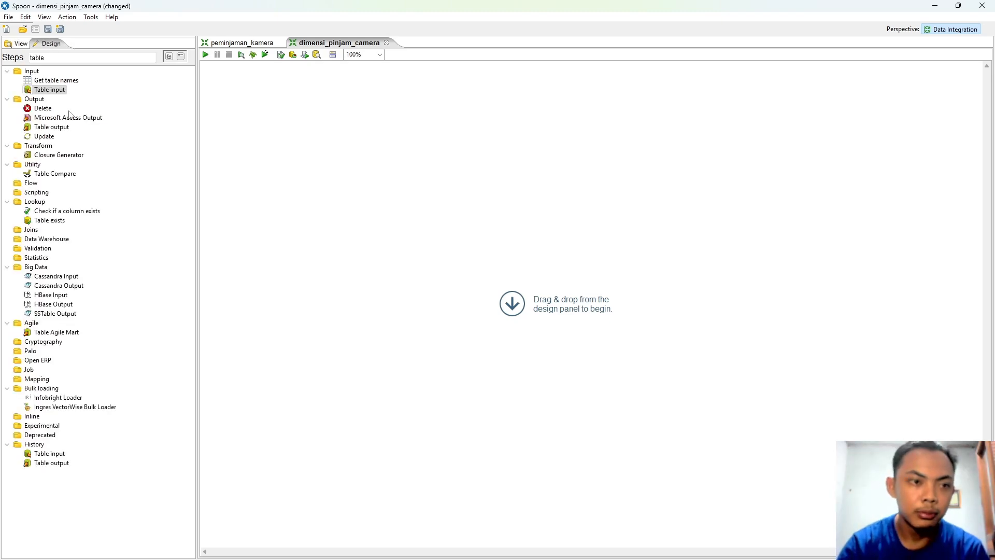
{"action": "left_click", "coordinate": [48, 92]}
{"action": "left_click_drag", "start_coordinate": [44, 94], "coordinate": [299, 182]}
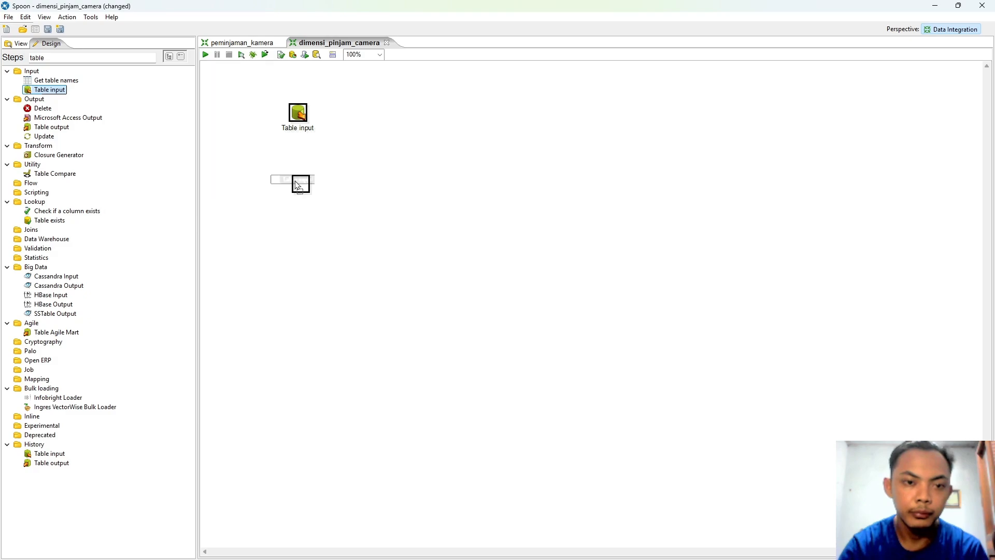
{"action": "mouse_move", "coordinate": [318, 184]}
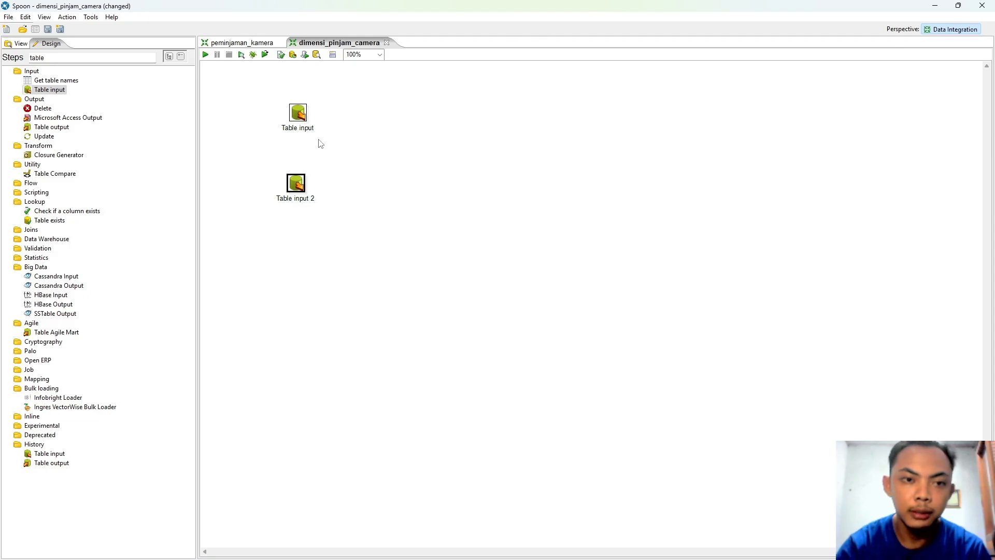
Step: Rename the first Table input step to Table peminjam
{"action": "double_click", "coordinate": [298, 118]}
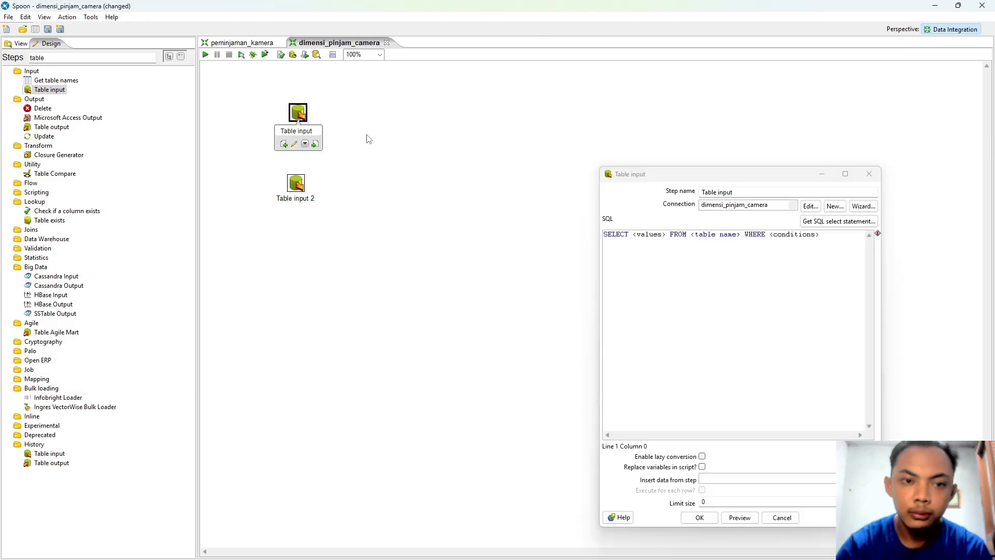
{"action": "left_click_drag", "start_coordinate": [741, 177], "coordinate": [542, 134]}
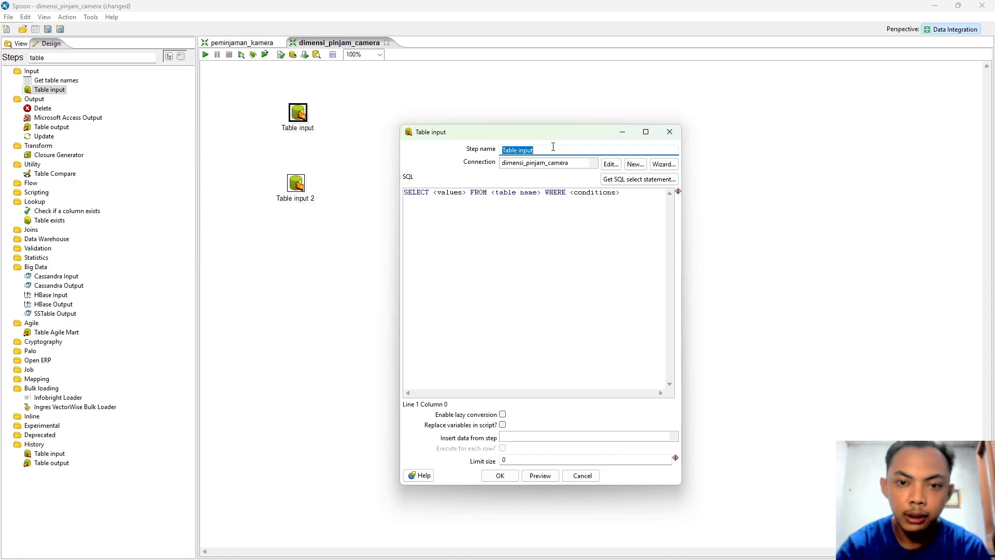
{"action": "left_click", "coordinate": [552, 149]}
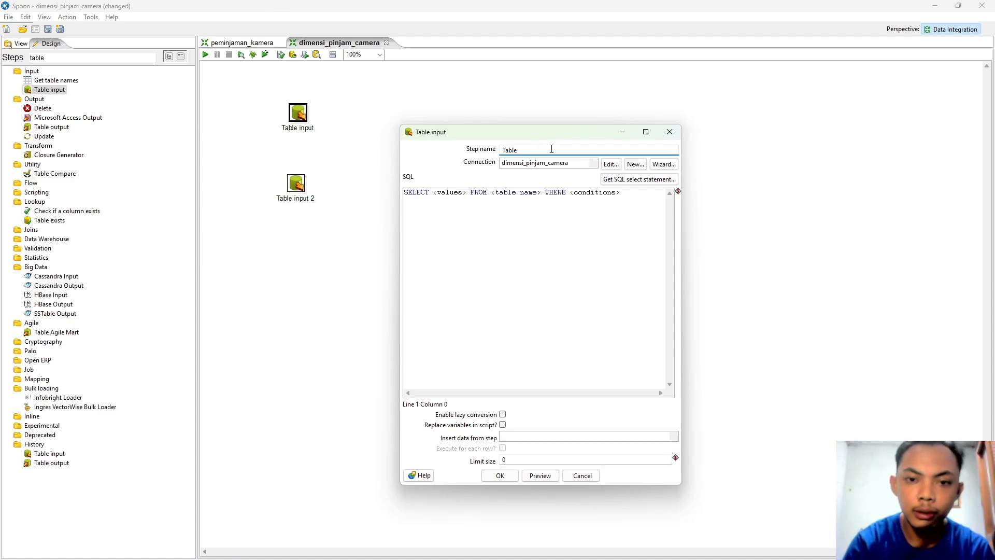
{"action": "type", "text": "peminjam"}
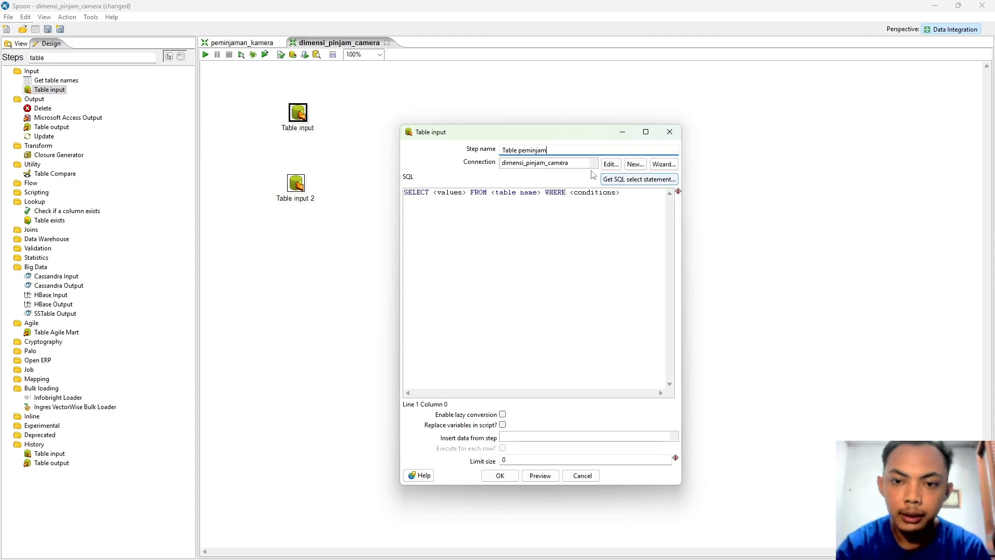
Step: Build a SELECT with field names from tb_peminjam, preview its two rows, and save the step
{"action": "left_click", "coordinate": [636, 180]}
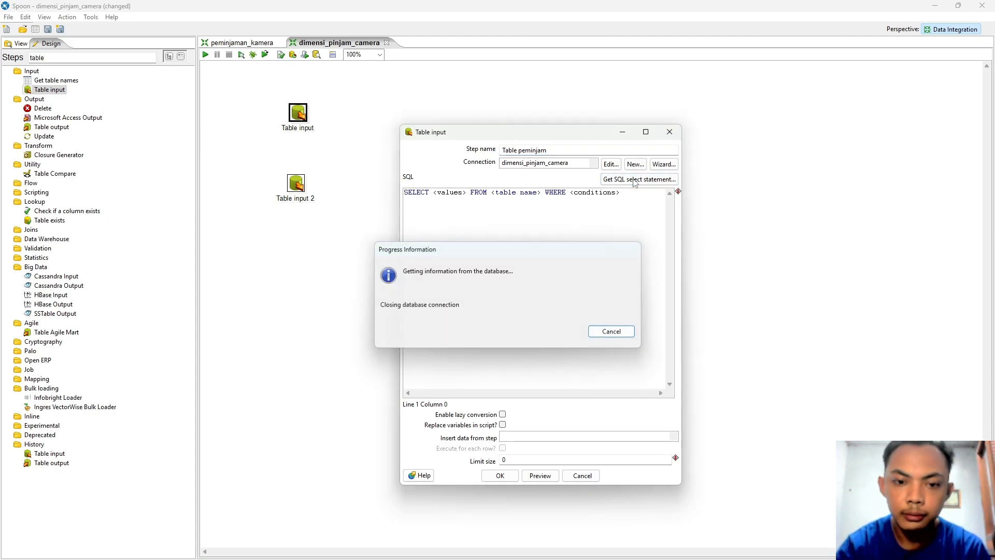
{"action": "double_click", "coordinate": [554, 258]}
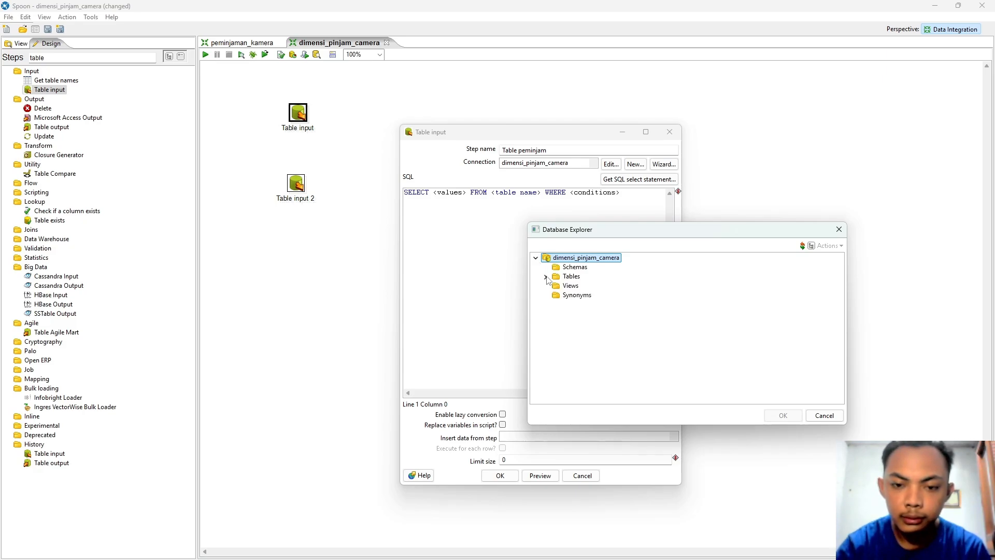
{"action": "left_click", "coordinate": [546, 277]}
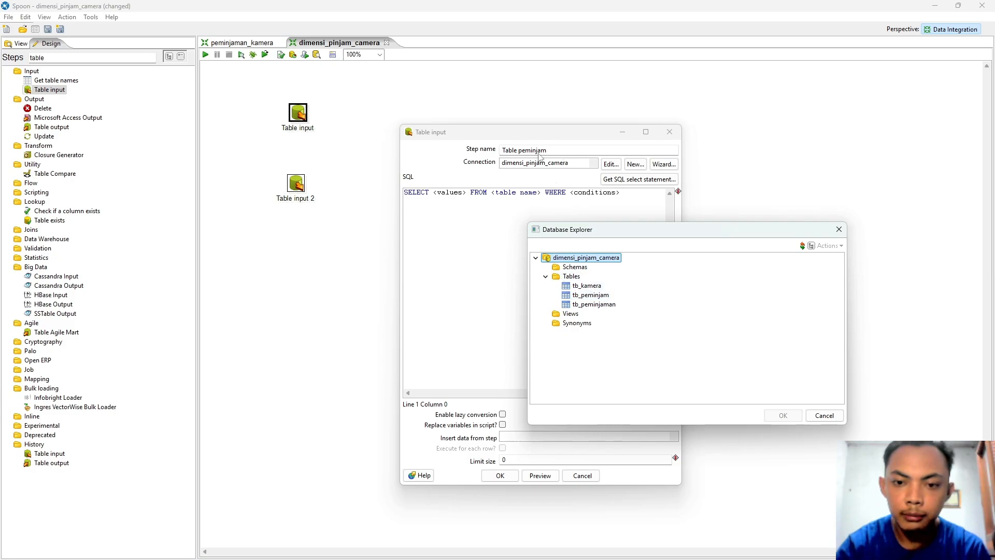
{"action": "left_click", "coordinate": [587, 296]}
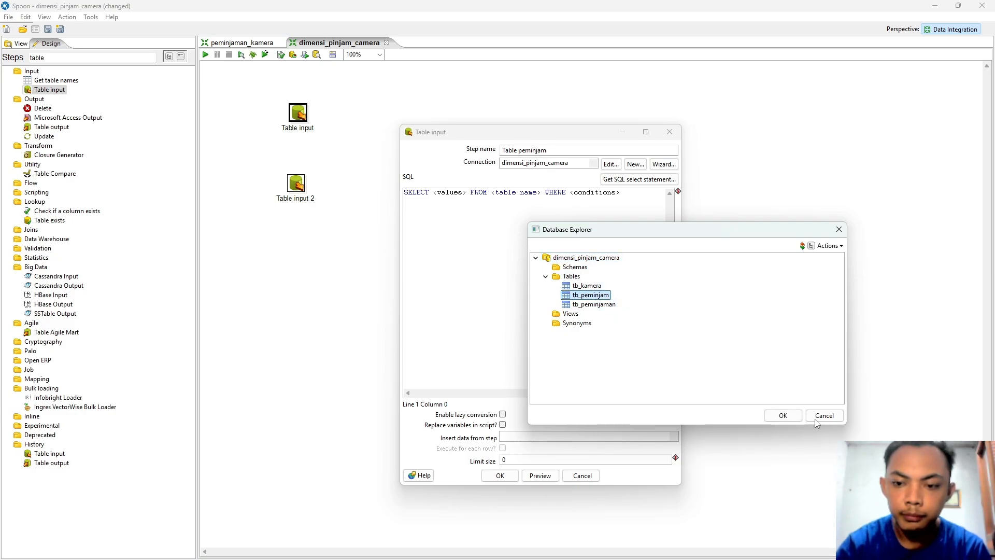
{"action": "left_click", "coordinate": [783, 415]}
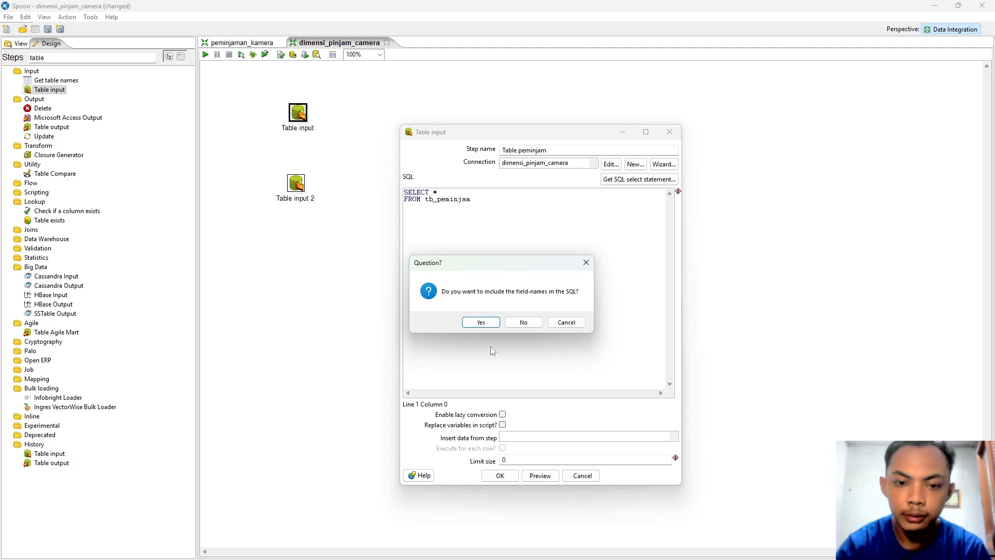
{"action": "left_click", "coordinate": [481, 323]}
{"action": "left_click", "coordinate": [541, 475]}
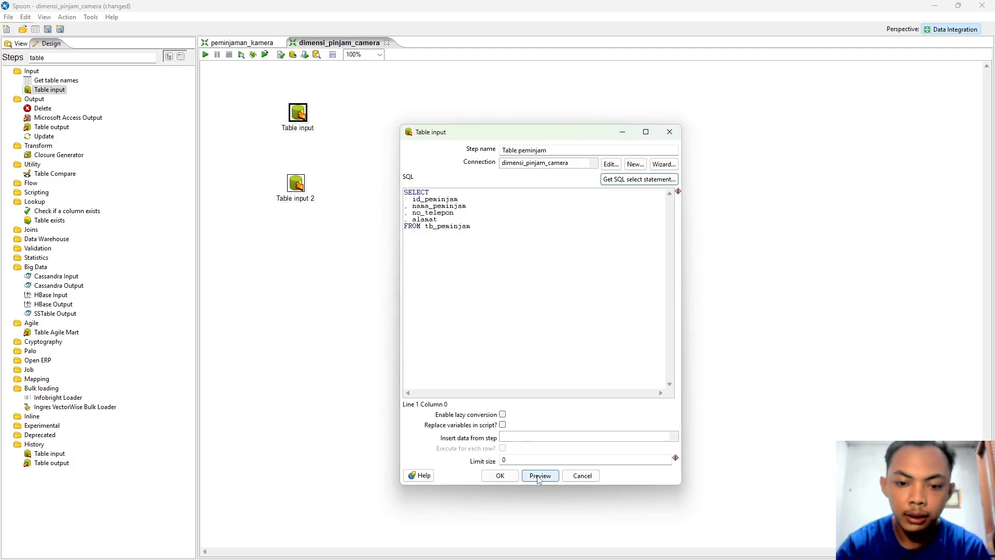
{"action": "left_click", "coordinate": [150, 121]}
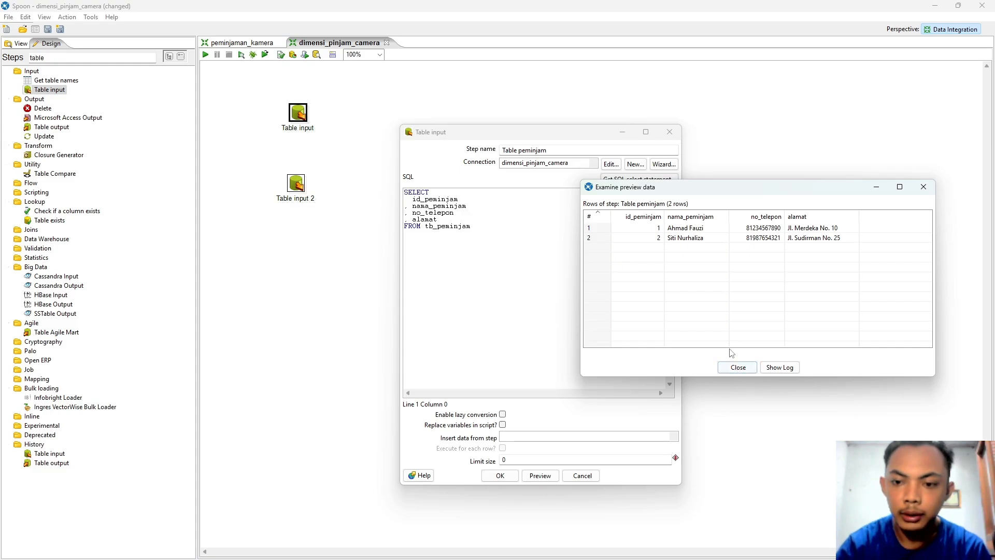
{"action": "left_click", "coordinate": [738, 368]}
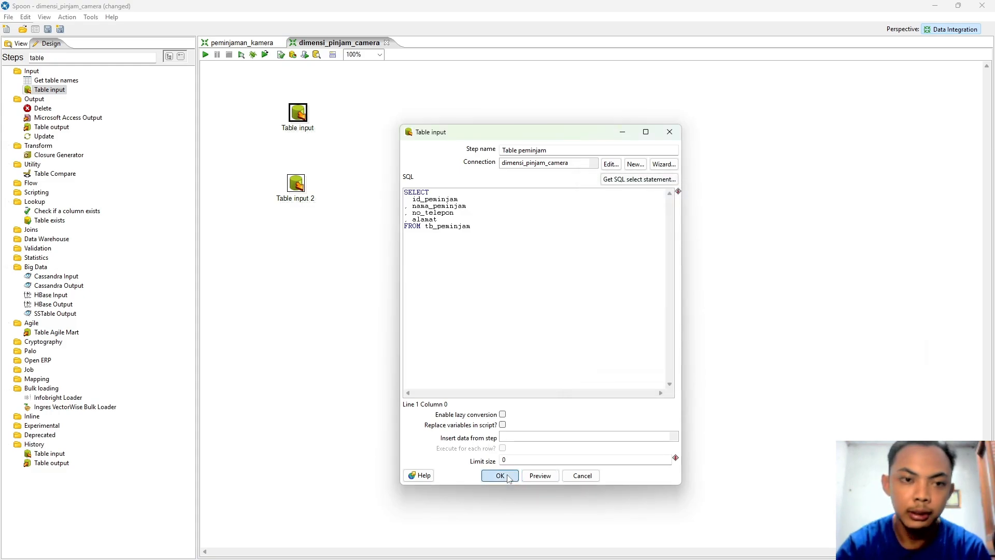
{"action": "left_click", "coordinate": [501, 475]}
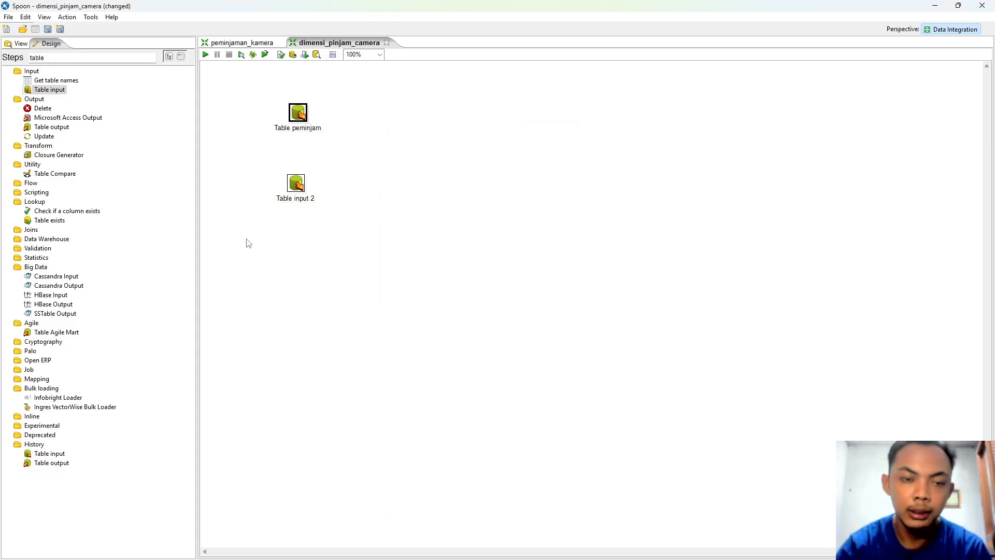
Step: Rename Table input 2 to Table peminjaman, keeping the dimensi_pinjam_camera connection
{"action": "double_click", "coordinate": [296, 183]}
{"action": "left_click", "coordinate": [592, 163]}
{"action": "left_click", "coordinate": [592, 172]}
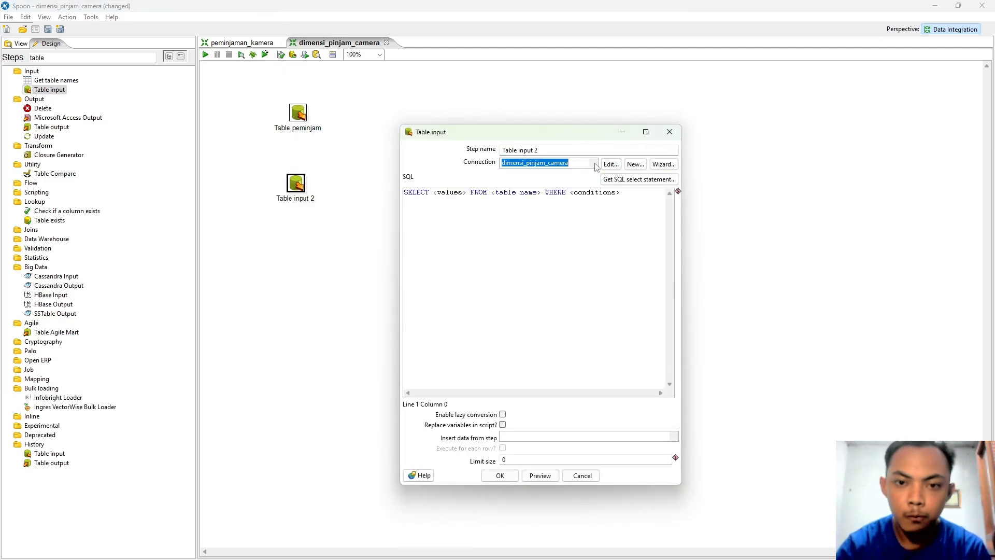
{"action": "left_click_drag", "start_coordinate": [519, 150], "coordinate": [611, 175]}
{"action": "key", "text": "BackSpace"}
{"action": "type", "text": "peminjaman"}
Step: Query all tb_peminjaman columns with field names, preview, save, then reopen Table peminjam's settings
{"action": "left_click", "coordinate": [639, 179]}
{"action": "left_click", "coordinate": [537, 258]}
{"action": "left_click", "coordinate": [547, 276]}
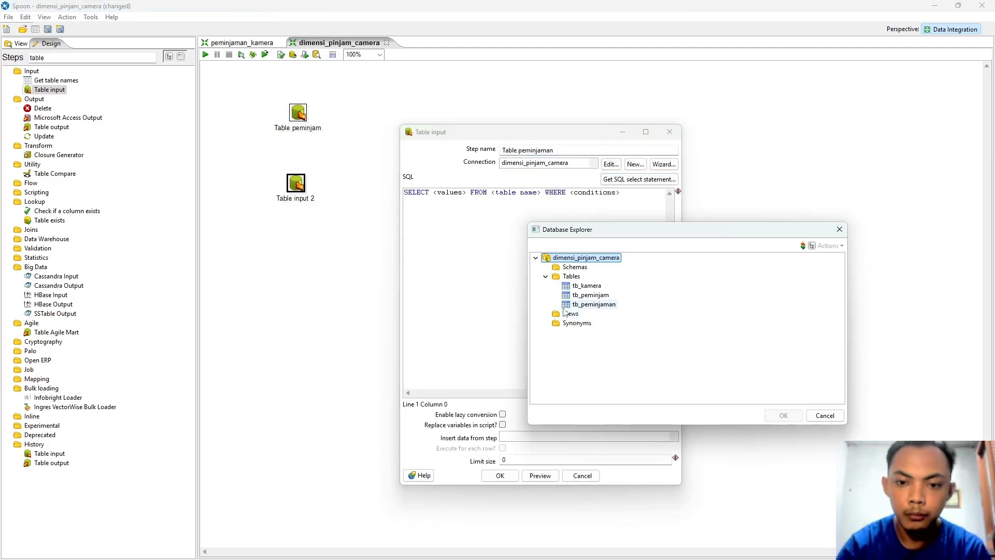
{"action": "double_click", "coordinate": [602, 304]}
{"action": "left_click", "coordinate": [481, 323]}
{"action": "left_click", "coordinate": [540, 475]}
{"action": "left_click", "coordinate": [755, 364]}
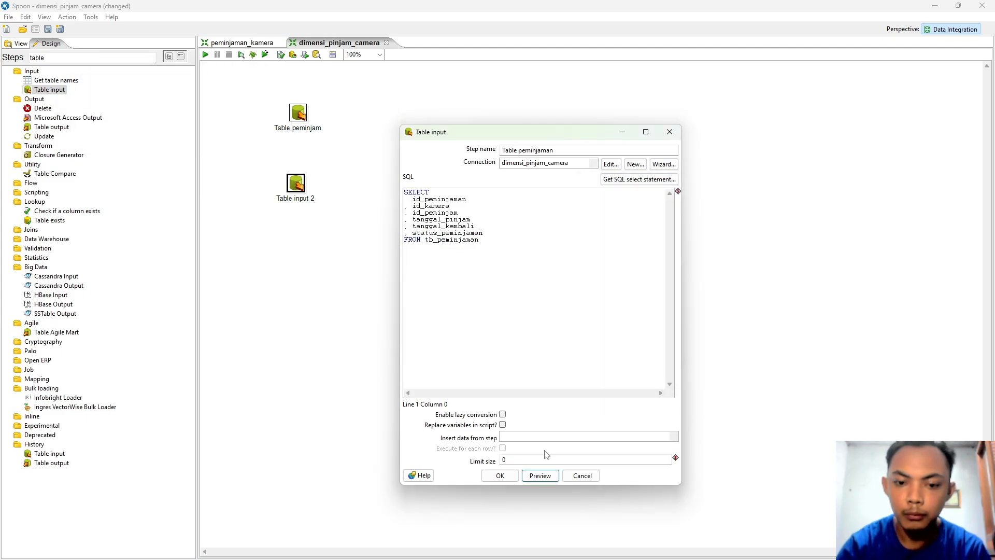
{"action": "left_click", "coordinate": [500, 476]}
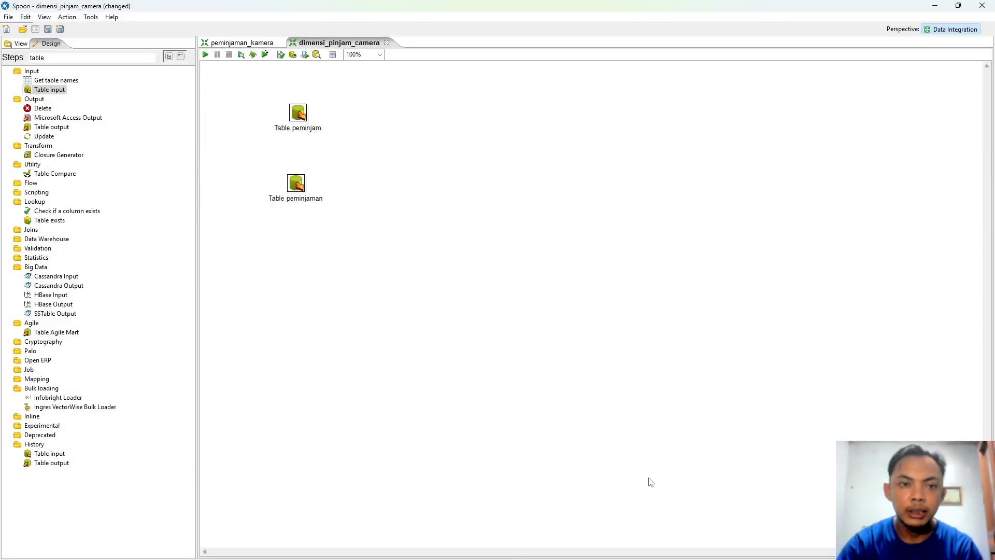
{"action": "double_click", "coordinate": [298, 113]}
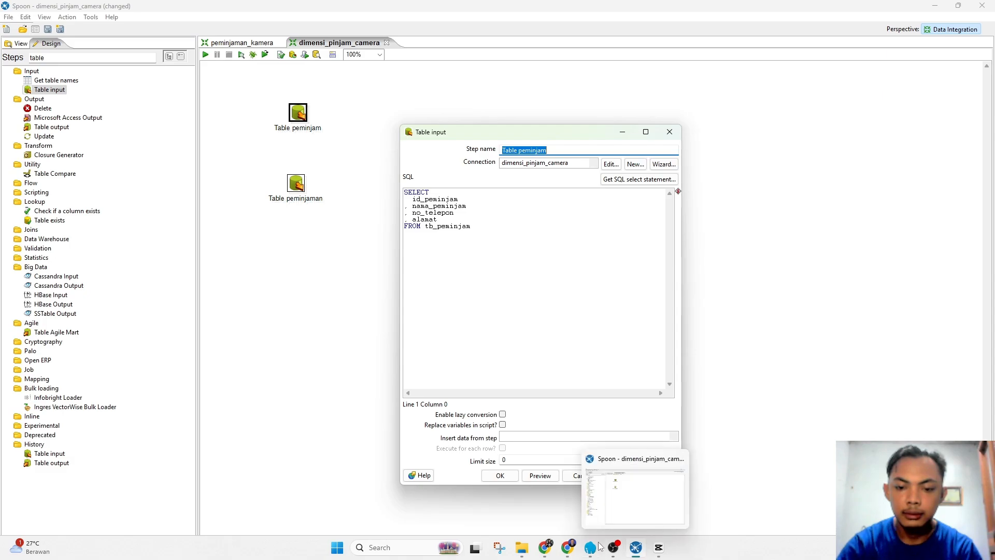
Step: Inspect Laragon's MySQL Version menu without changing anything, then hide Laragon and return to Spoon
{"action": "left_click", "coordinate": [593, 547]}
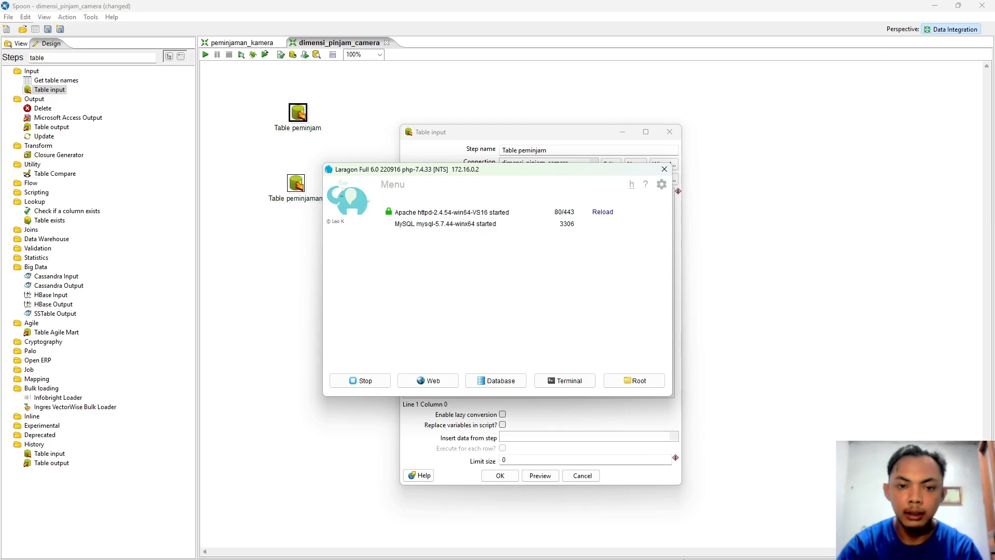
{"action": "left_click", "coordinate": [598, 549]}
{"action": "left_click", "coordinate": [596, 553]}
{"action": "right_click", "coordinate": [525, 277]}
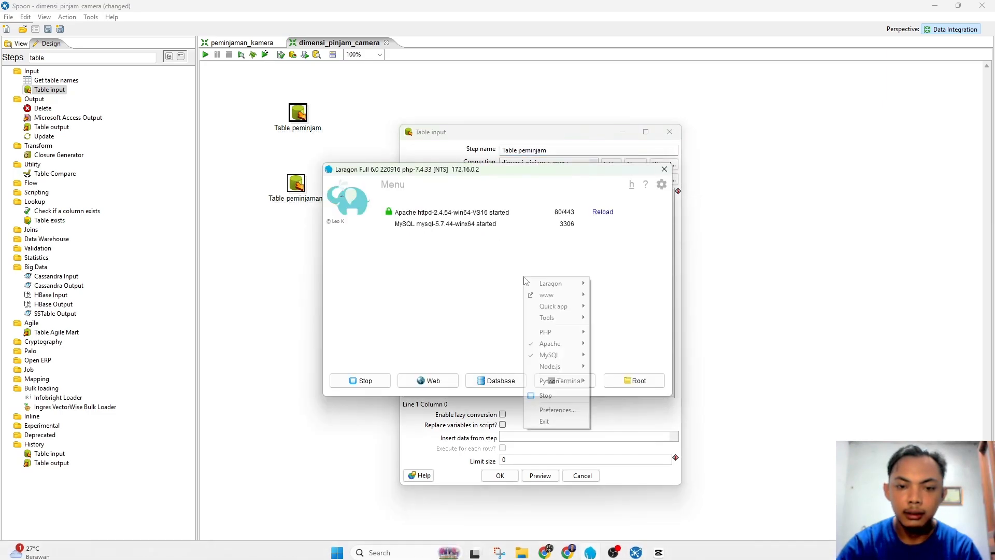
{"action": "mouse_move", "coordinate": [550, 354]}
{"action": "mouse_move", "coordinate": [644, 395]}
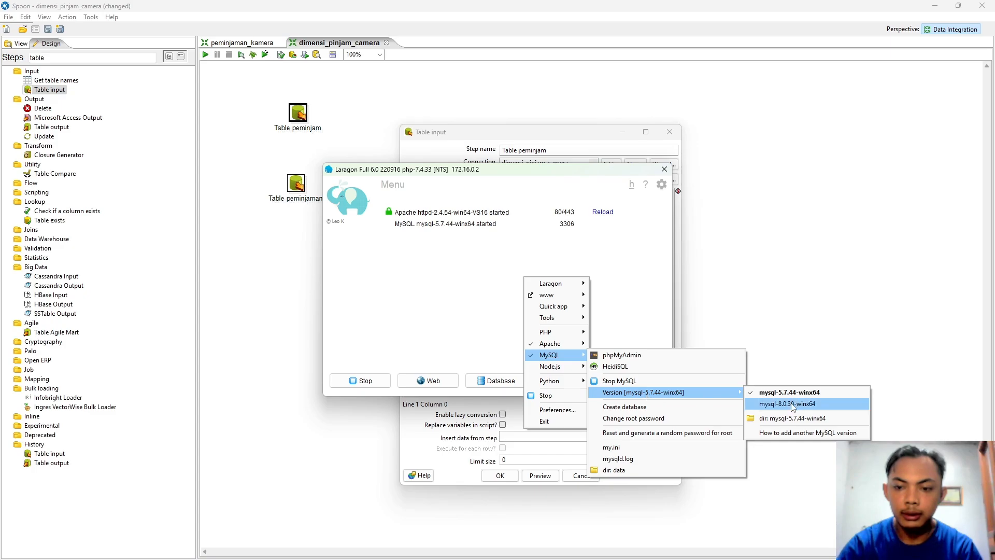
{"action": "left_click", "coordinate": [643, 273]}
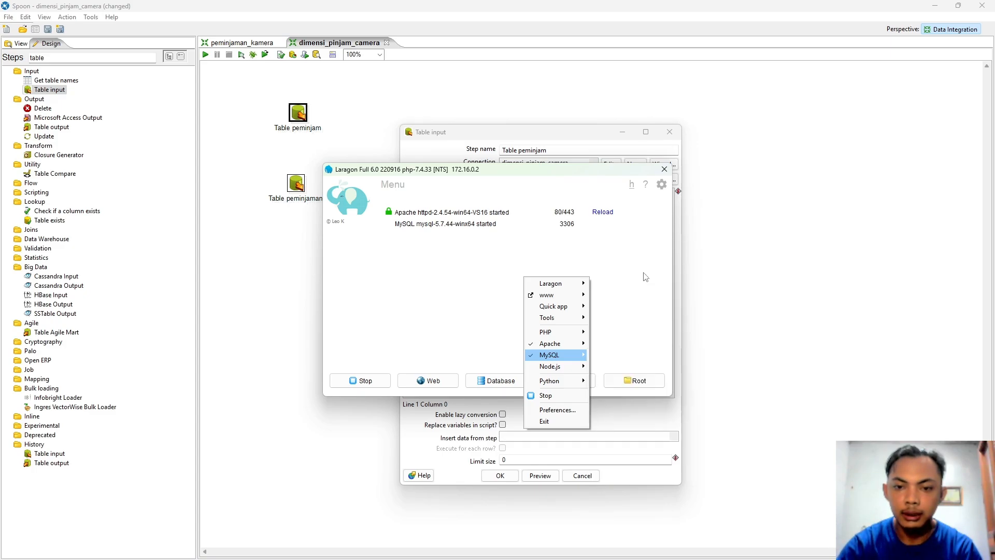
{"action": "left_click", "coordinate": [600, 551]}
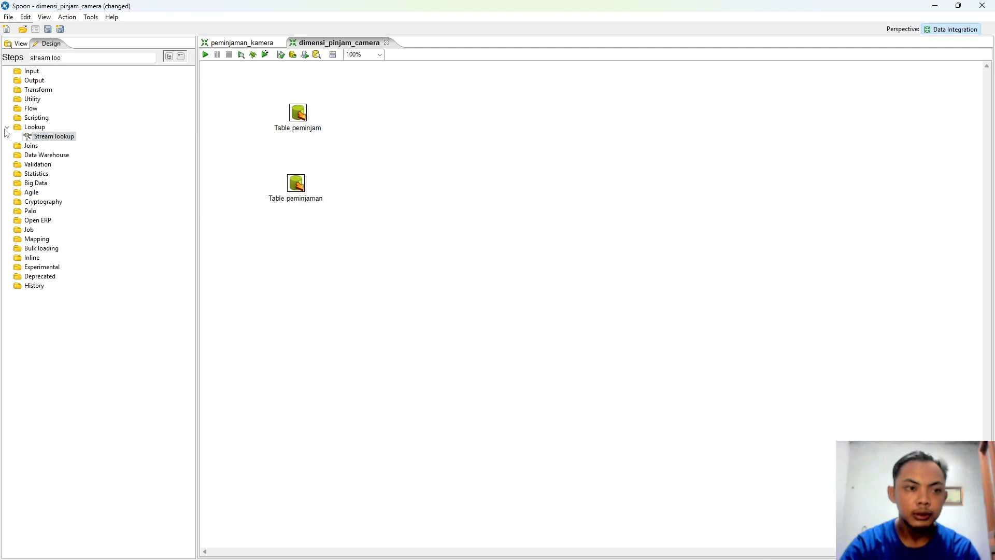
Step: Place a Stream lookup step and draw hops into it from Table peminjam and Table peminjaman
{"action": "left_click_drag", "start_coordinate": [44, 136], "coordinate": [350, 155]}
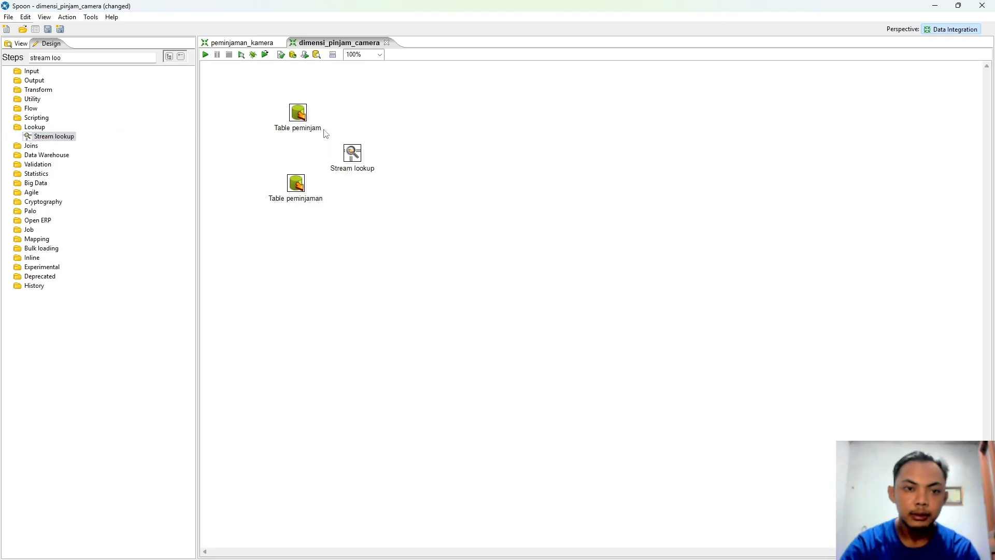
{"action": "mouse_move", "coordinate": [361, 162]}
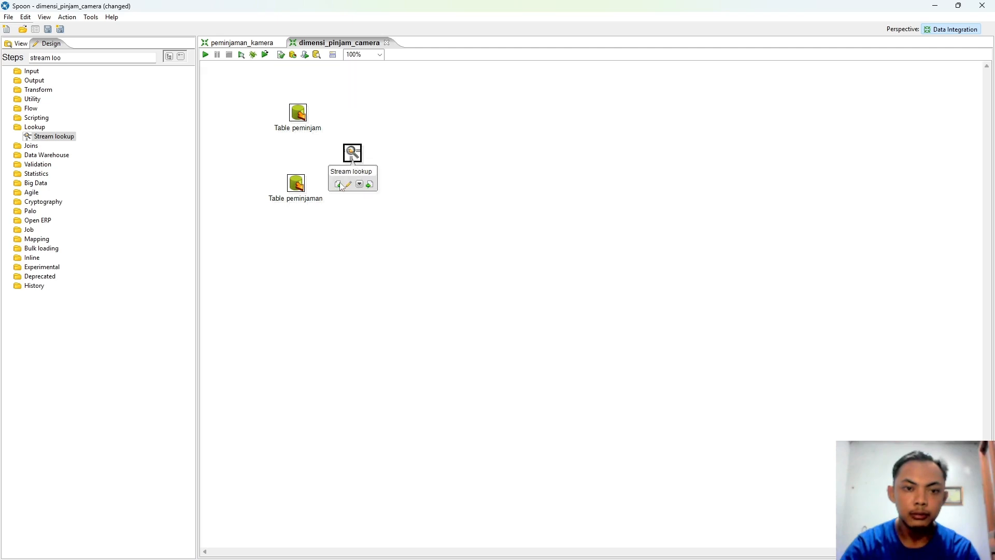
{"action": "left_click_drag", "start_coordinate": [340, 185], "coordinate": [299, 115]}
{"action": "left_click", "coordinate": [330, 130]}
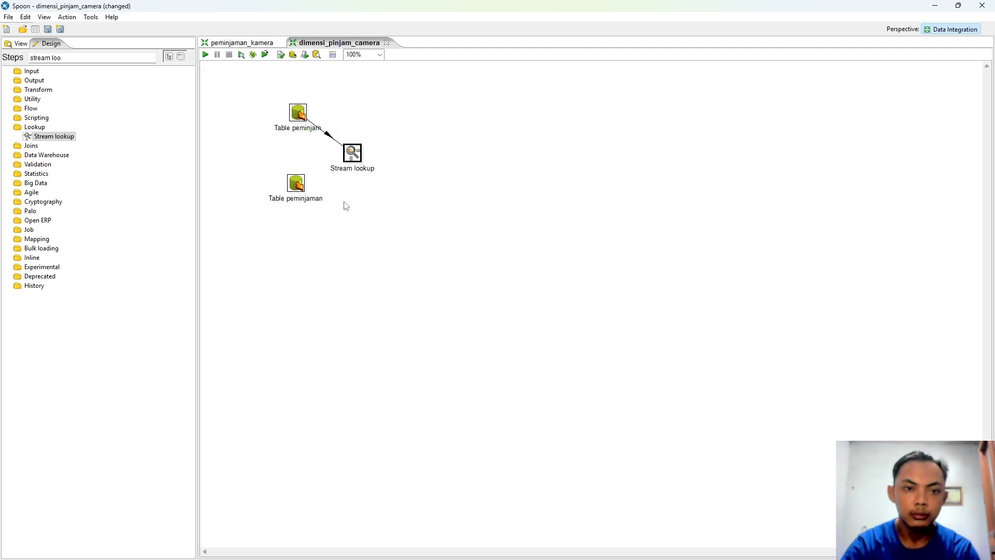
{"action": "mouse_move", "coordinate": [352, 154]}
{"action": "left_click_drag", "start_coordinate": [338, 184], "coordinate": [296, 183]}
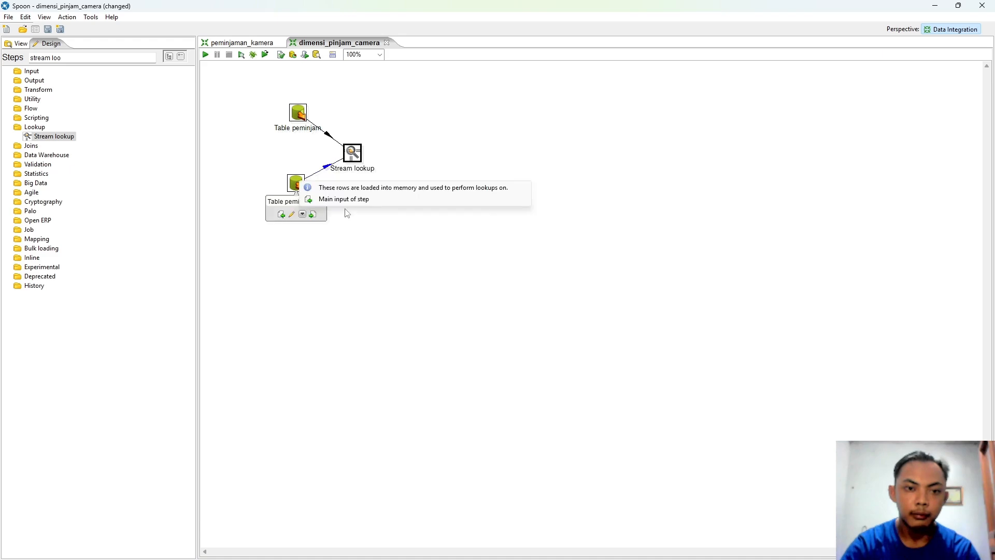
{"action": "left_click", "coordinate": [341, 200]}
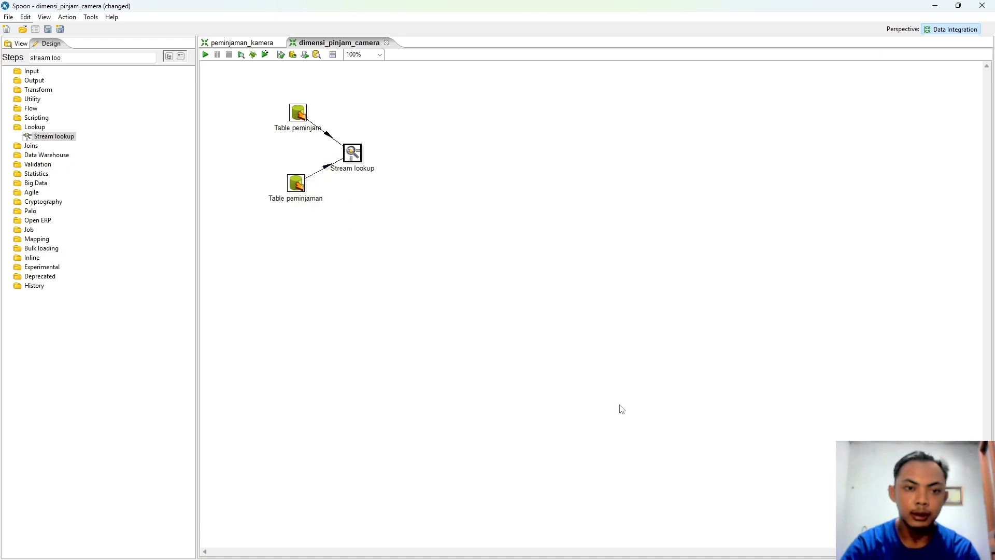
{"action": "mouse_move", "coordinate": [361, 161]}
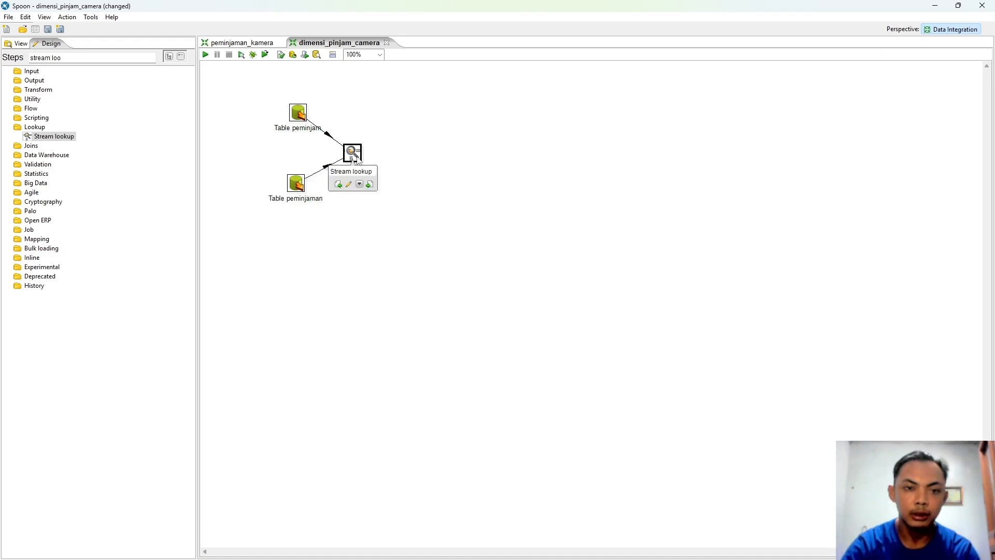
Step: Rename the stream lookup to Step Peminjaman_camera and set Table peminjaman as its lookup step
{"action": "double_click", "coordinate": [353, 154]}
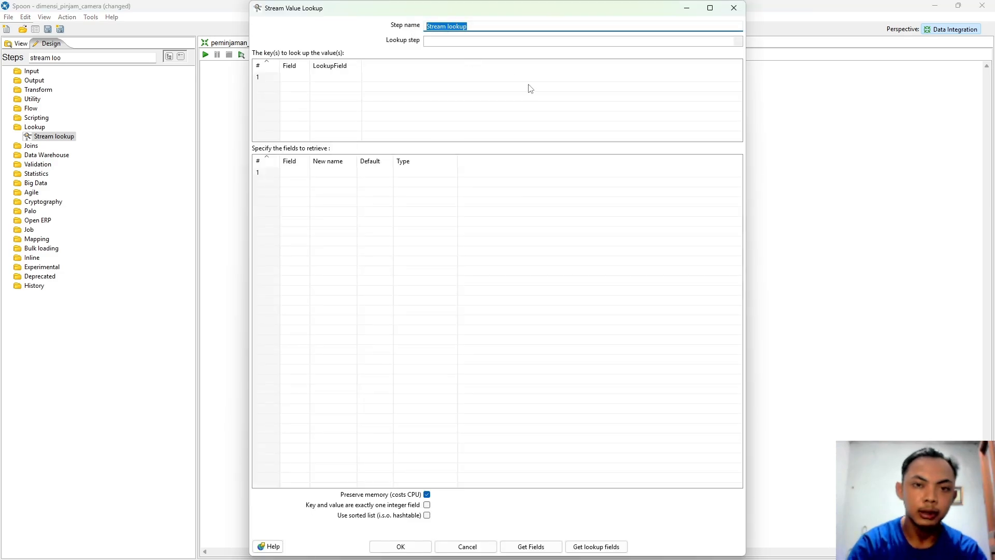
{"action": "type", "text": "Step"}
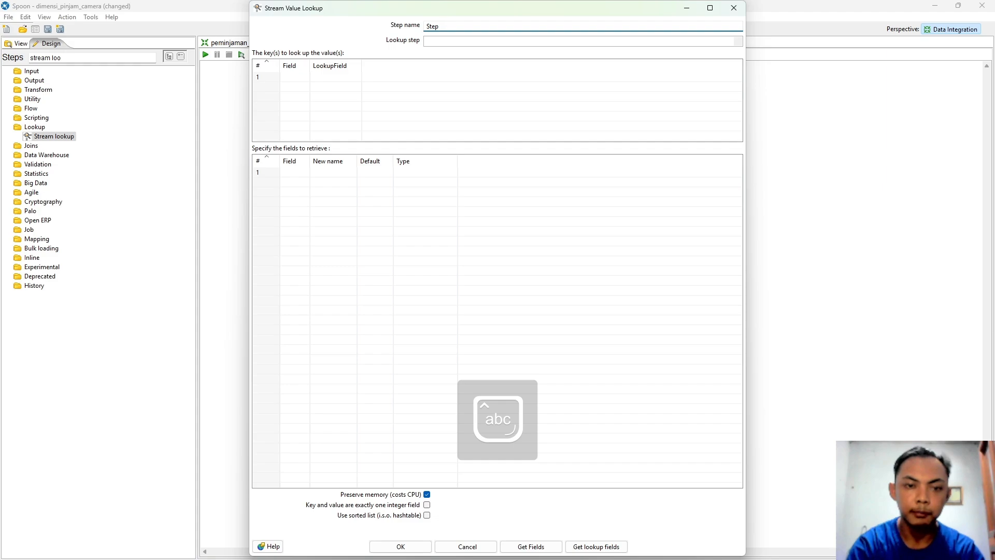
{"action": "type", "text": "Peminja"}
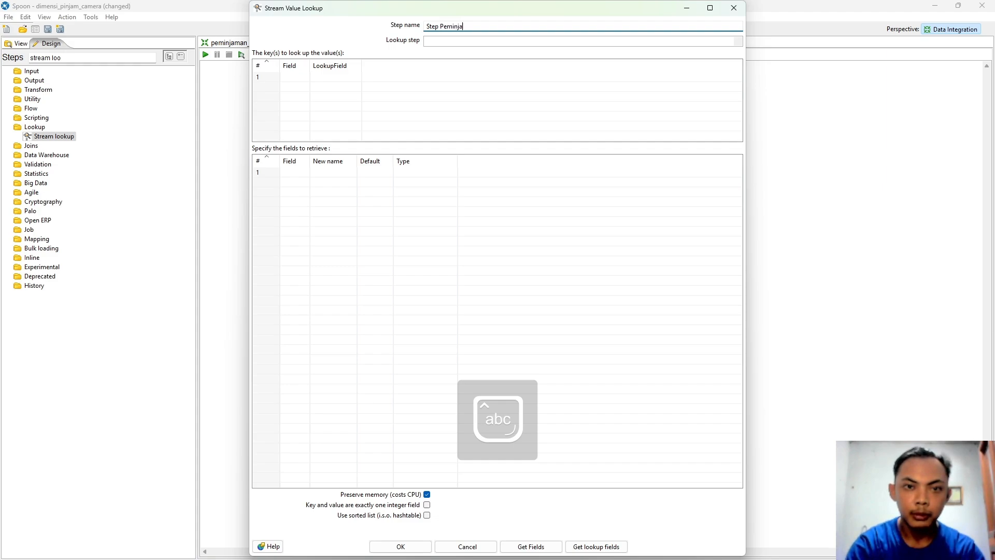
{"action": "type", "text": "man"}
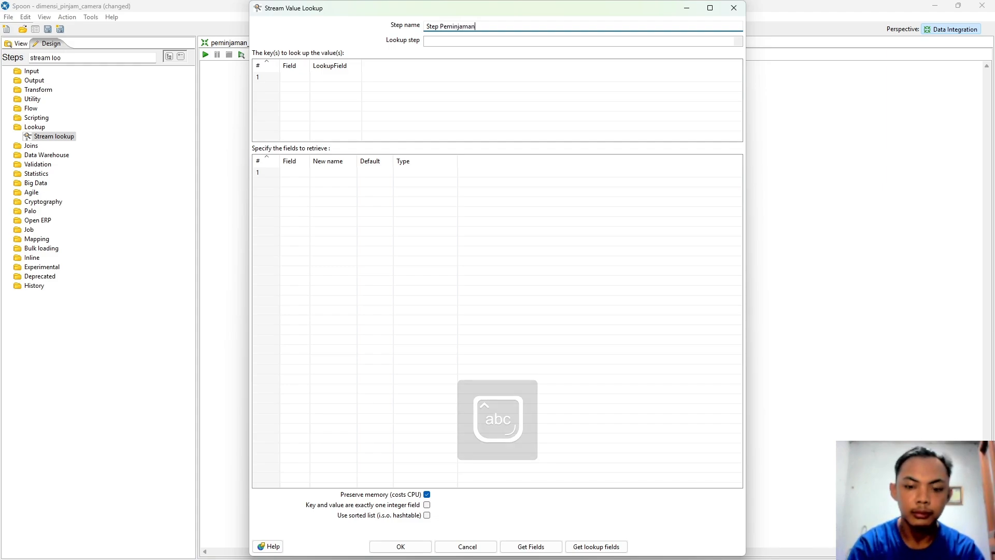
{"action": "type", "text": "_Cam"}
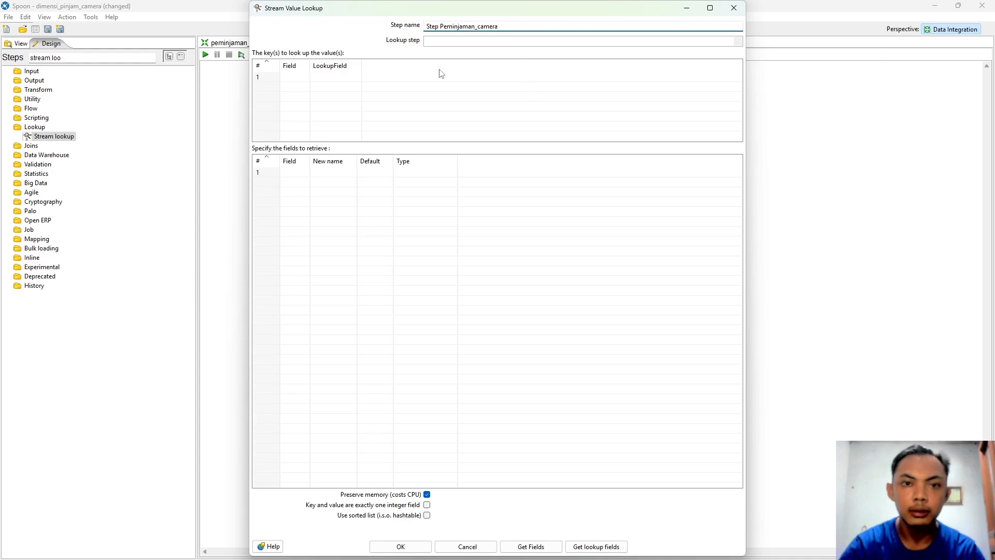
{"action": "left_click", "coordinate": [739, 41]}
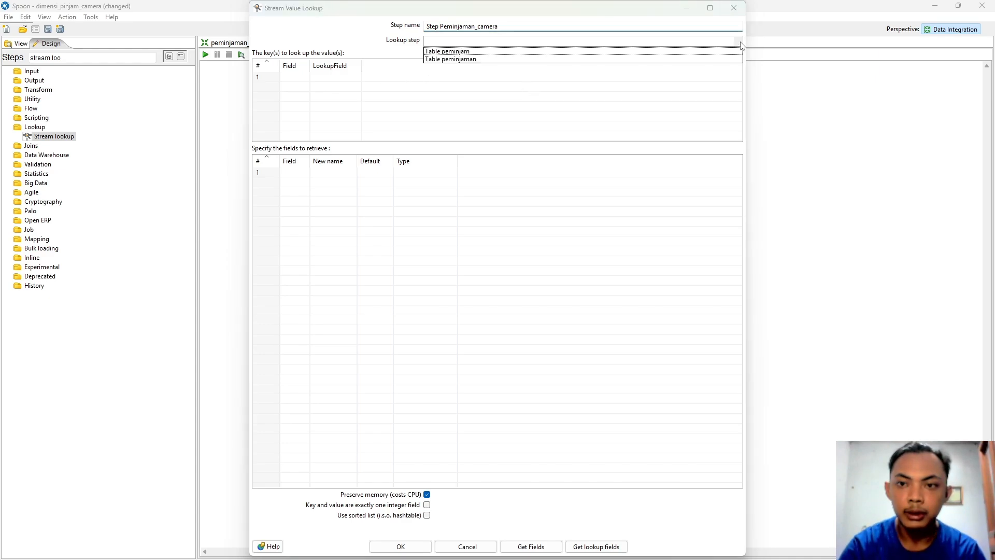
{"action": "left_click", "coordinate": [452, 59]}
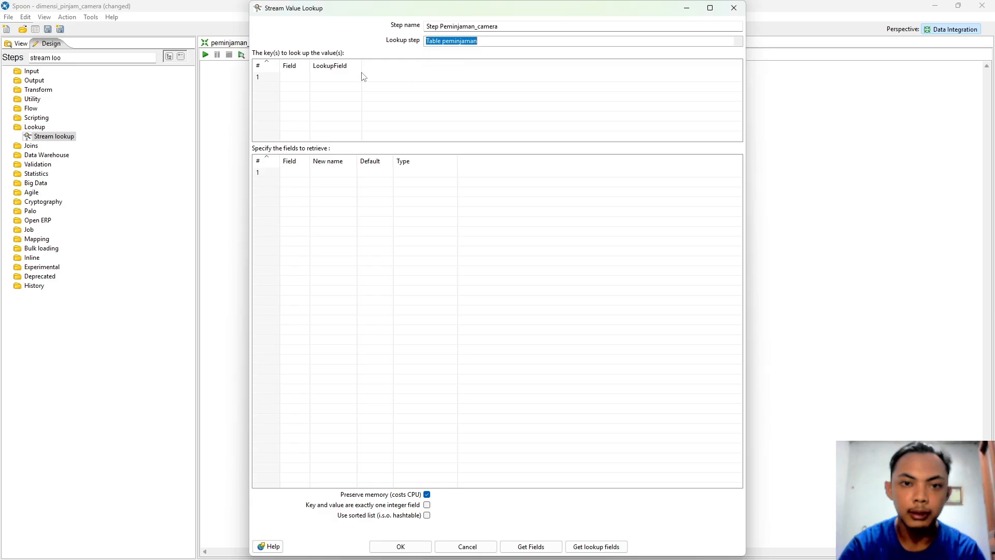
Step: Fill the first lookup key row with LookupField status_peminjaman and widen the LookupField column
{"action": "left_click", "coordinate": [306, 79]}
{"action": "left_click", "coordinate": [307, 79]}
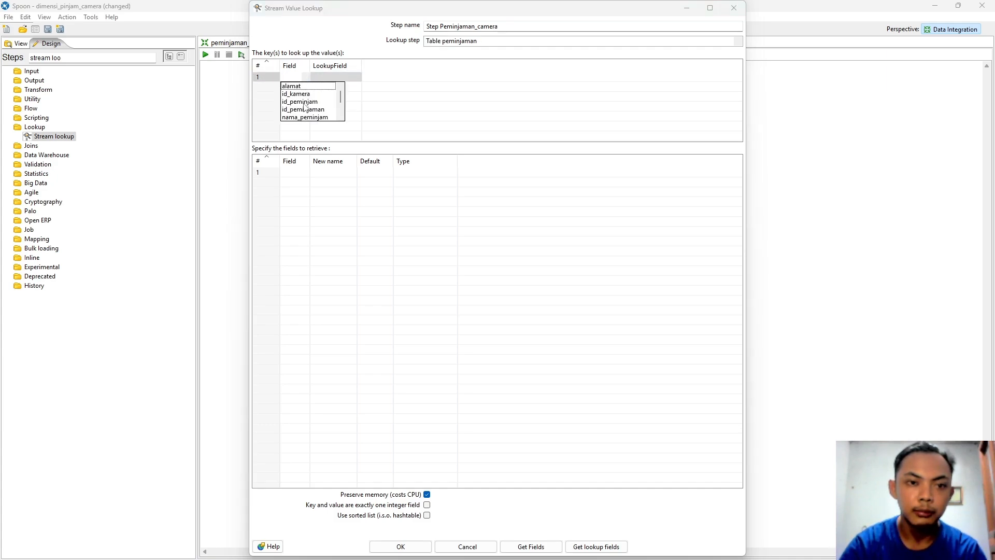
{"action": "left_click", "coordinate": [306, 102]}
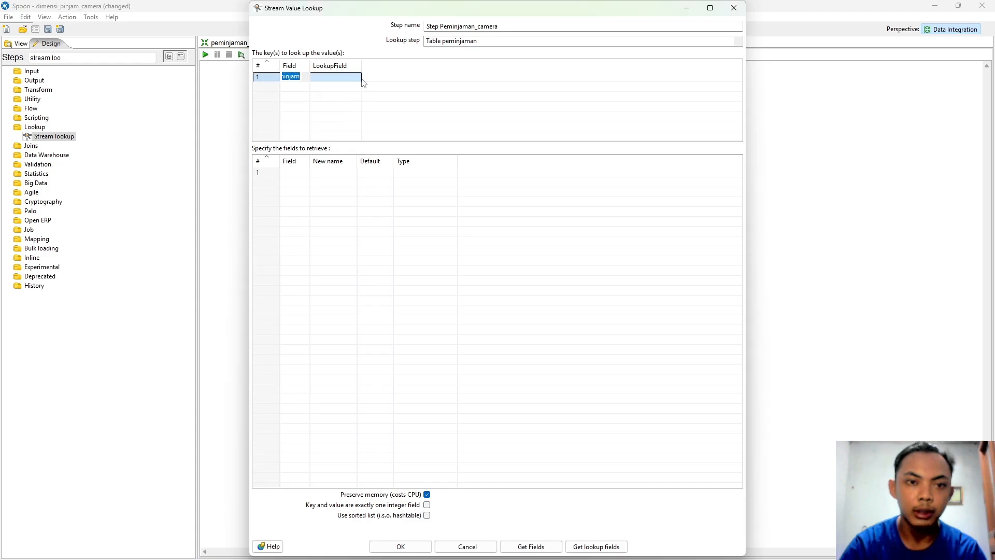
{"action": "left_click", "coordinate": [360, 79]}
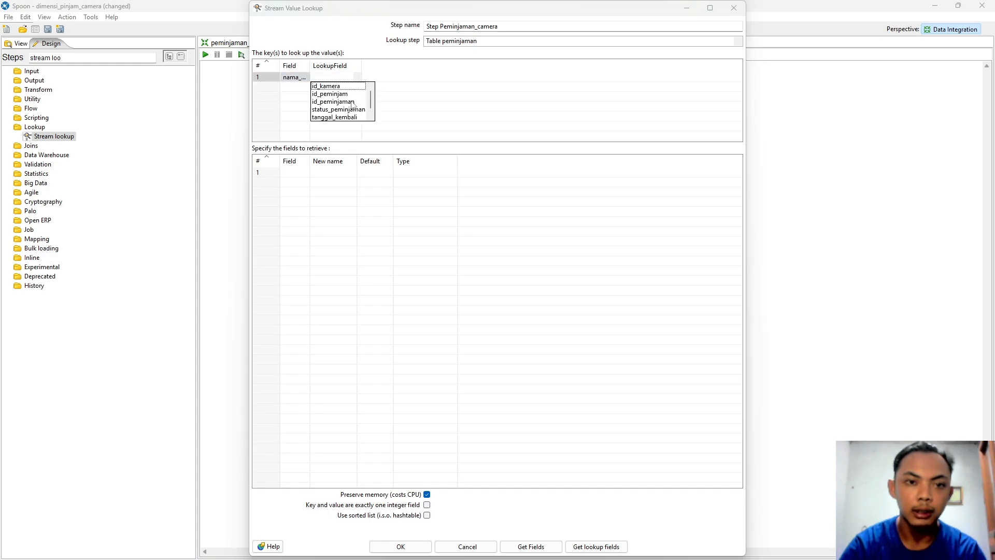
{"action": "left_click", "coordinate": [346, 111]}
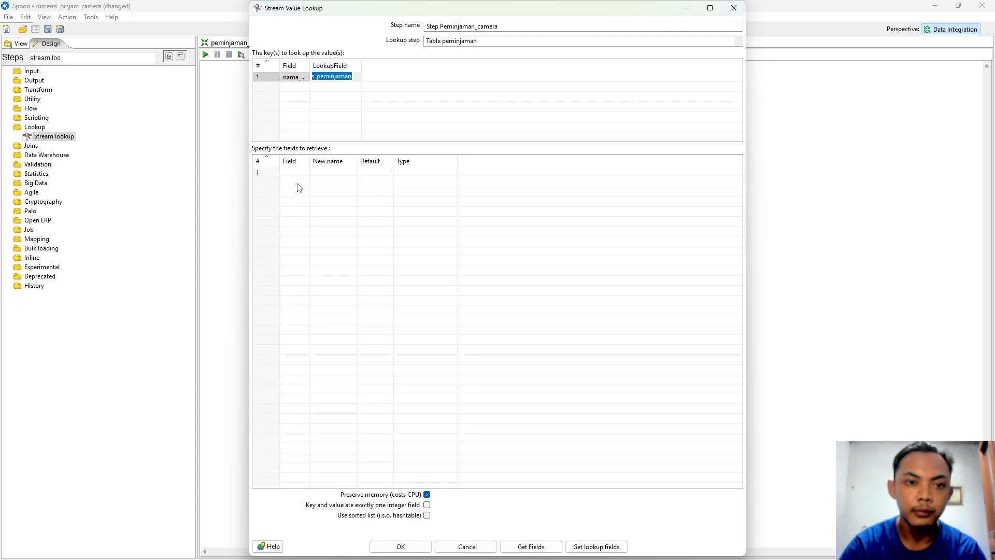
{"action": "left_click_drag", "start_coordinate": [362, 66], "coordinate": [391, 63]}
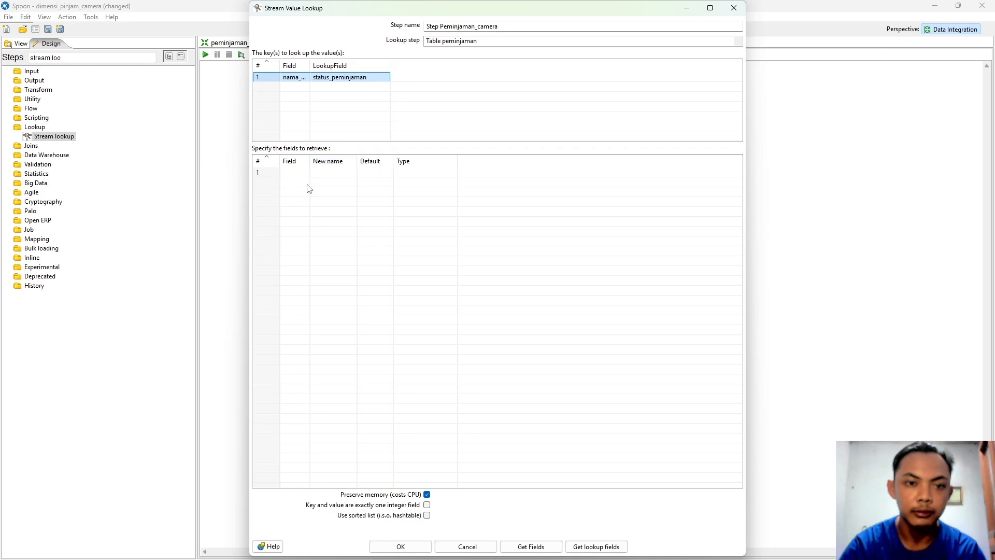
Step: Retrieve id_kamera, id_peminjam and id_peminjaman in the first three field rows
{"action": "left_click_drag", "start_coordinate": [310, 159], "coordinate": [343, 160]}
{"action": "left_click", "coordinate": [342, 177]}
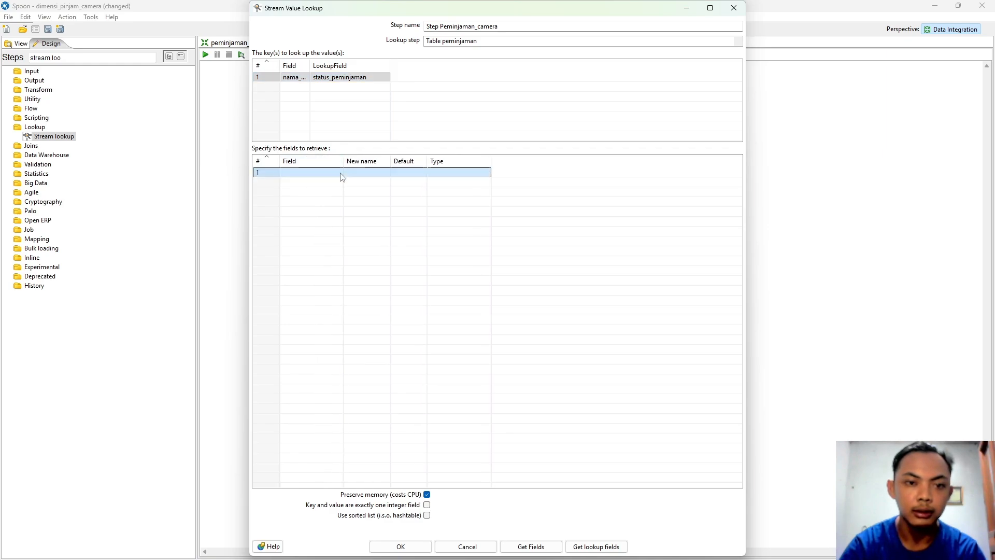
{"action": "left_click", "coordinate": [342, 175]}
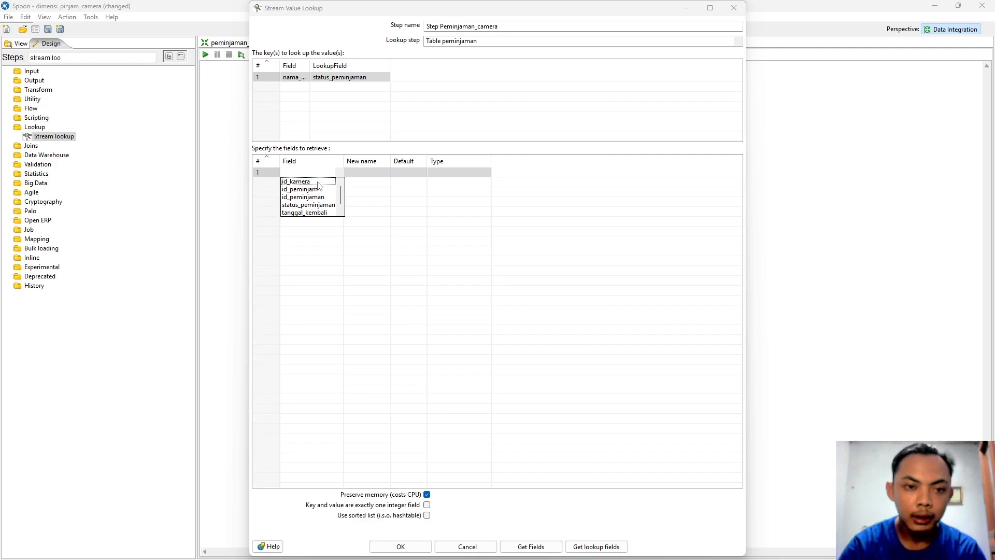
{"action": "left_click", "coordinate": [318, 181]}
{"action": "left_click", "coordinate": [342, 183]}
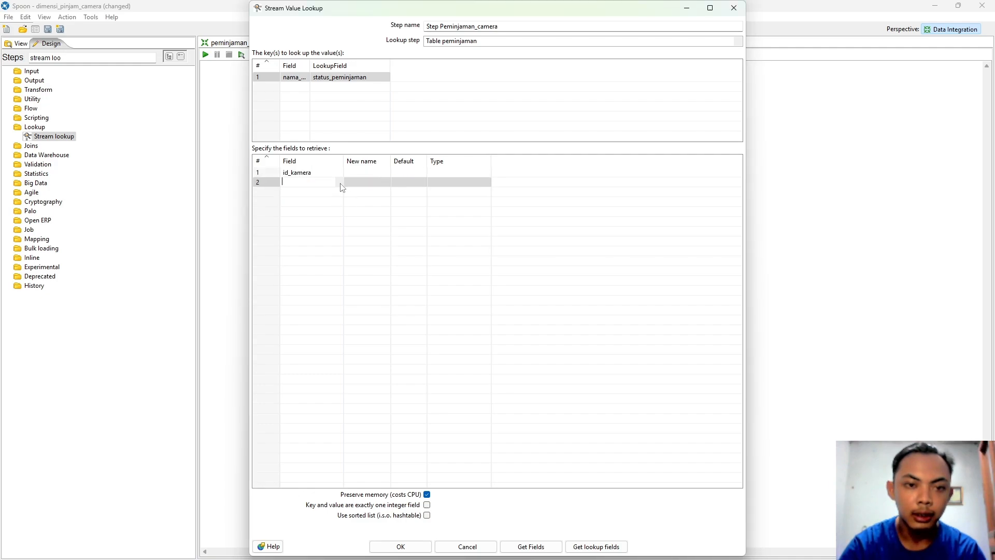
{"action": "left_click", "coordinate": [343, 184]}
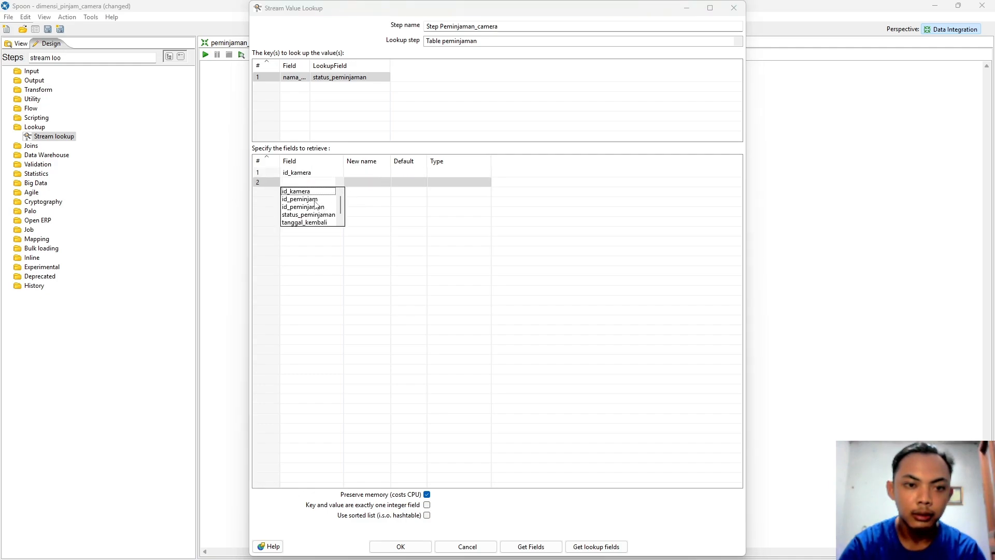
{"action": "left_click", "coordinate": [315, 200]}
{"action": "left_click", "coordinate": [342, 193]}
{"action": "left_click", "coordinate": [341, 192]}
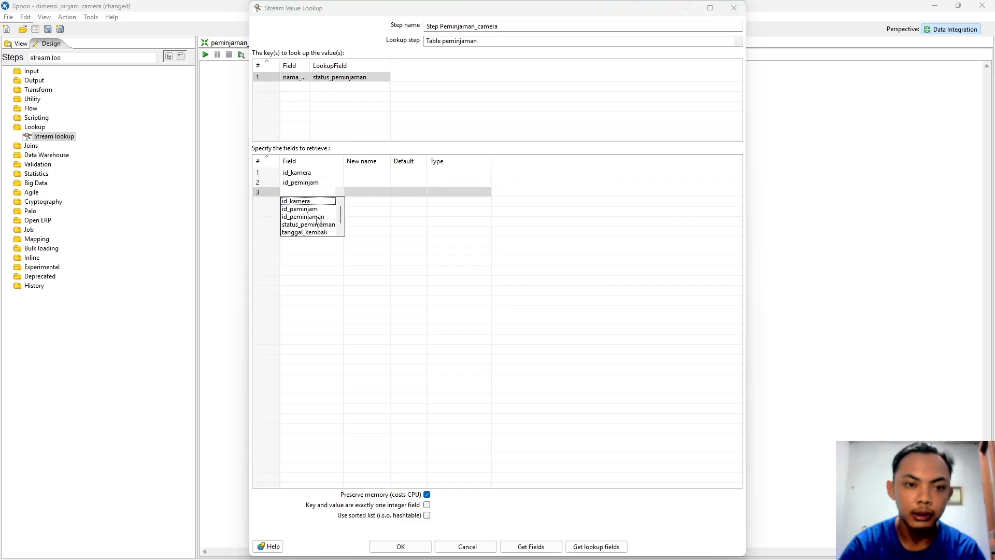
{"action": "left_click", "coordinate": [319, 217]}
Step: Add status_peminjaman, tanggal_kembali and tanggal_pinjam as retrieved fields in rows 4–6
{"action": "left_click", "coordinate": [343, 203]}
{"action": "left_click", "coordinate": [342, 204]}
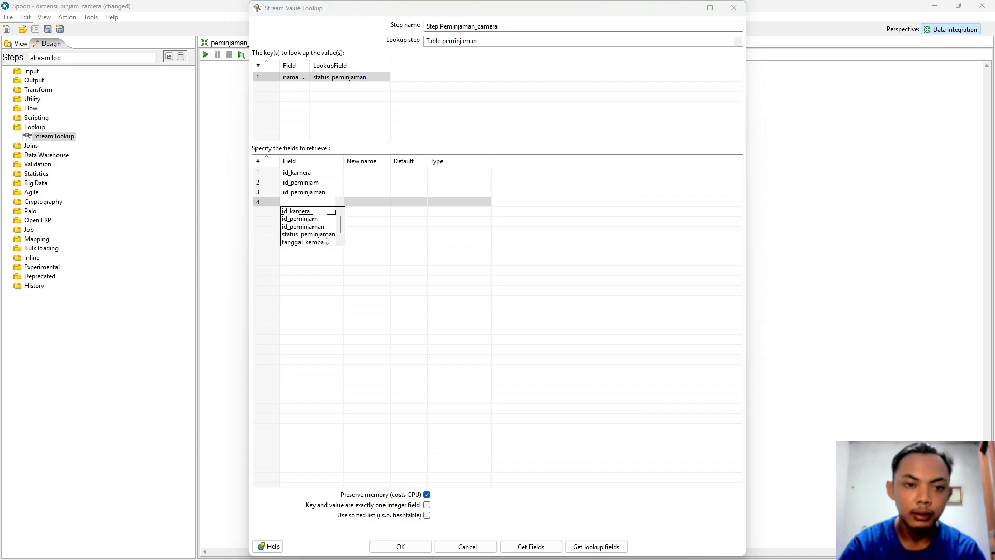
{"action": "left_click", "coordinate": [308, 235]}
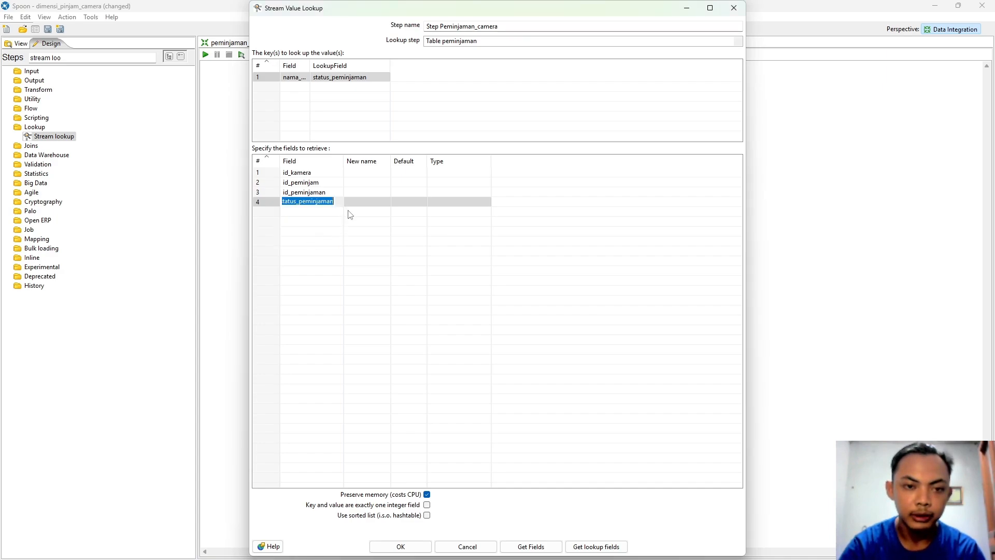
{"action": "left_click", "coordinate": [337, 213]}
{"action": "left_click", "coordinate": [338, 212]}
{"action": "scroll", "coordinate": [317, 253], "scroll_direction": "down", "scroll_amount": 2}
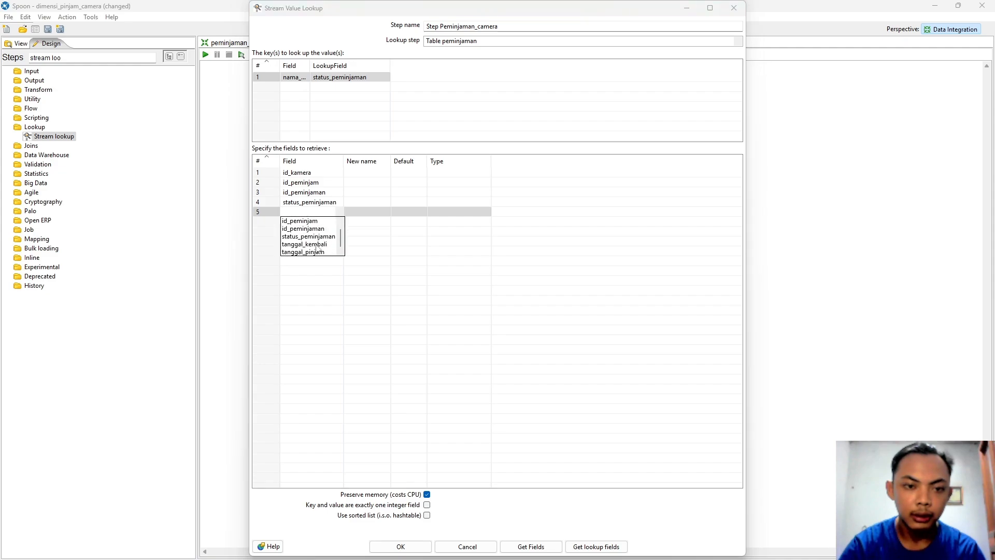
{"action": "left_click", "coordinate": [316, 245]}
{"action": "left_click", "coordinate": [340, 222]}
{"action": "left_click", "coordinate": [340, 222]}
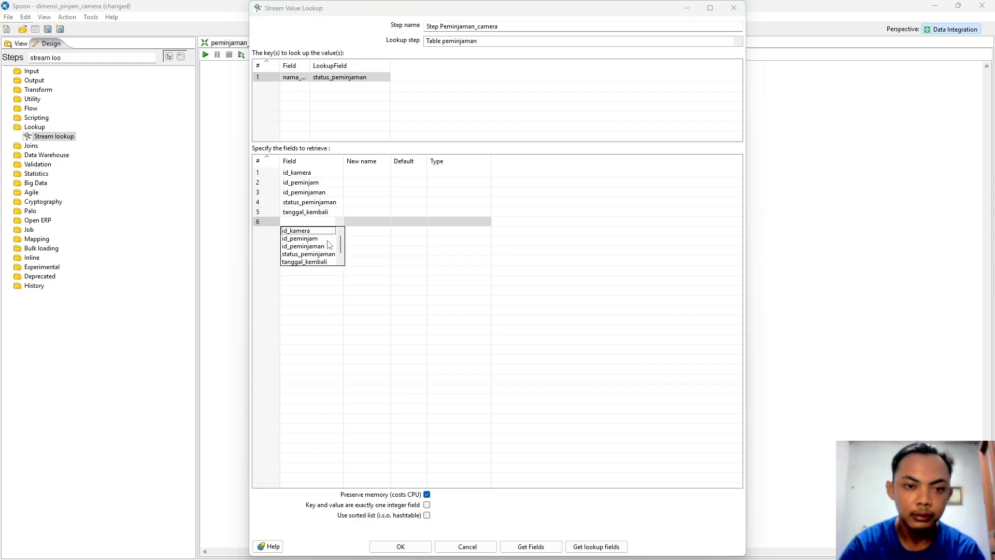
{"action": "scroll", "coordinate": [311, 254], "scroll_direction": "down", "scroll_amount": 1}
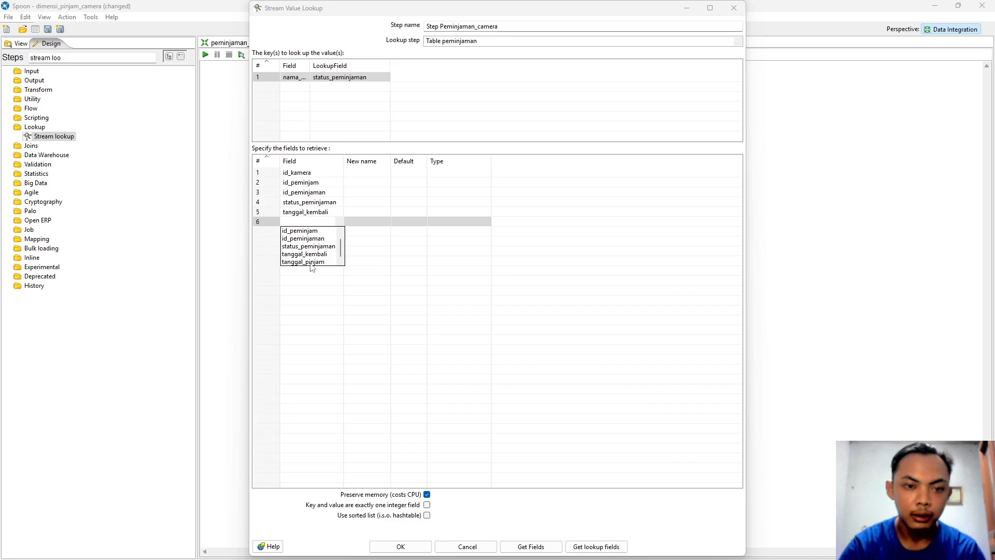
{"action": "left_click", "coordinate": [307, 262]}
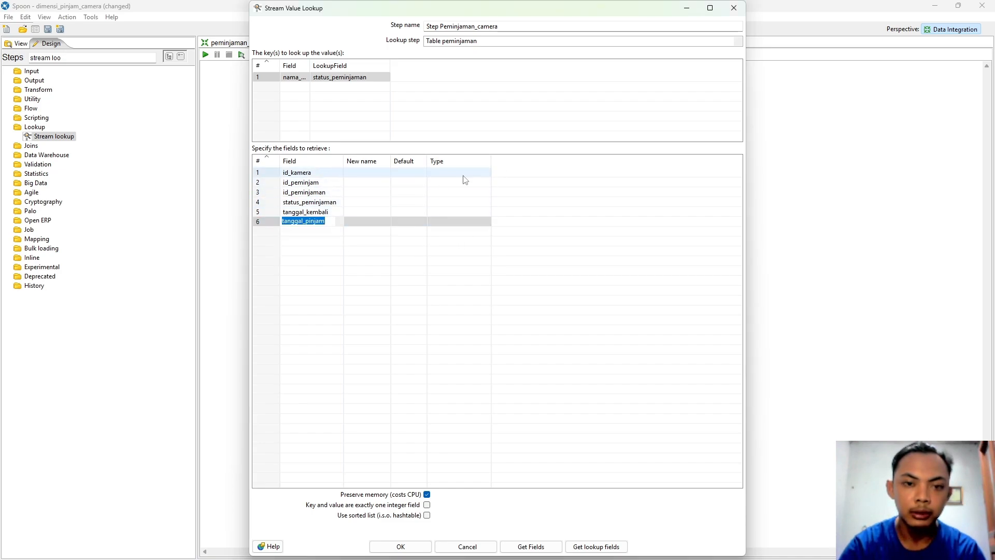
Step: Set id_kamera, id_peminjam and id_peminjaman to type Integer
{"action": "left_click", "coordinate": [491, 174]}
{"action": "left_click", "coordinate": [490, 175]}
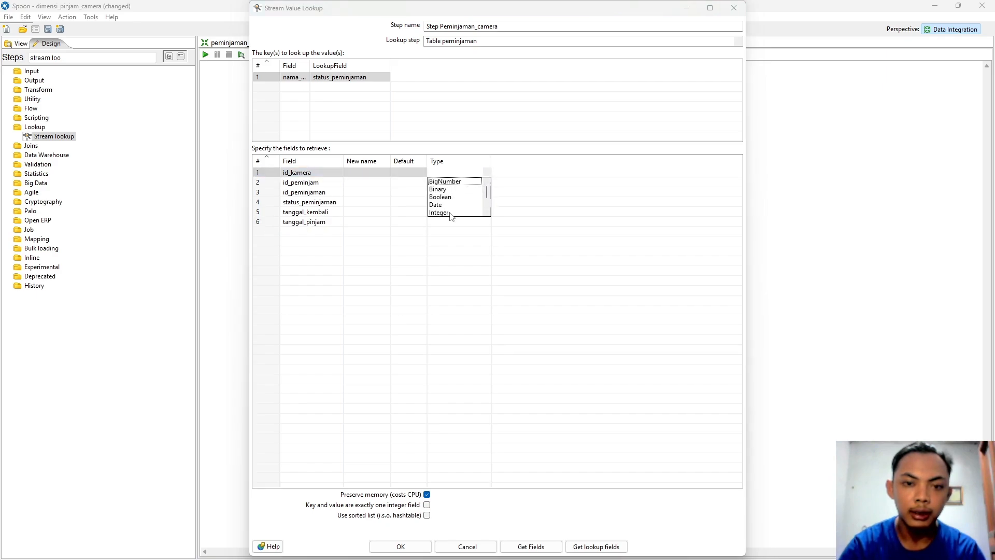
{"action": "left_click", "coordinate": [451, 215]}
{"action": "left_click", "coordinate": [489, 184]}
{"action": "left_click", "coordinate": [488, 184]}
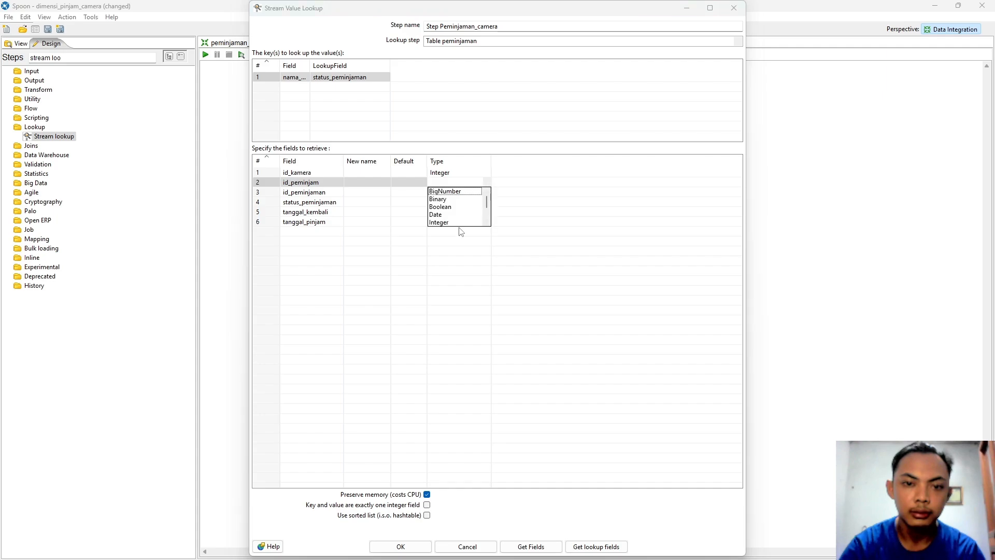
{"action": "left_click", "coordinate": [453, 222]}
{"action": "left_click", "coordinate": [489, 194]}
{"action": "left_click", "coordinate": [489, 194]}
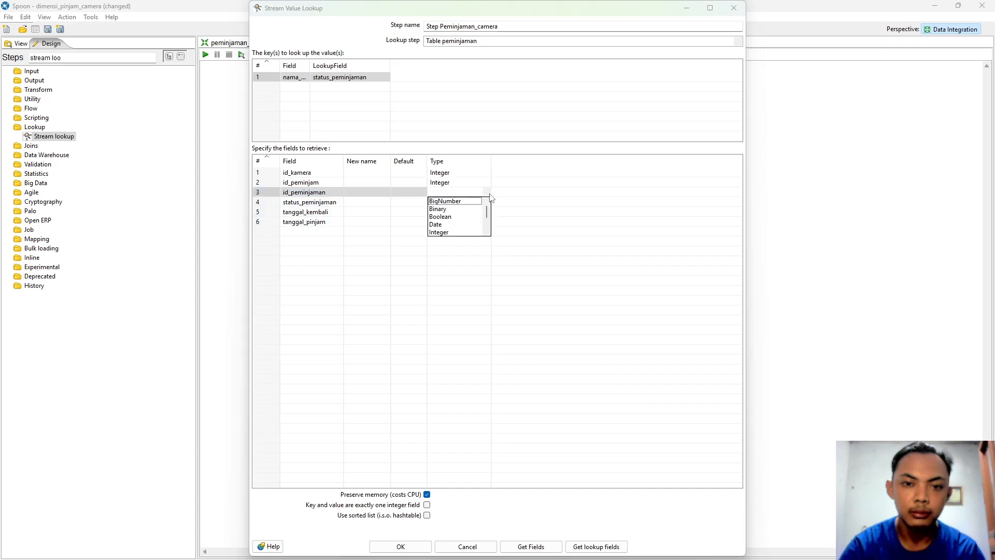
{"action": "left_click", "coordinate": [452, 233]}
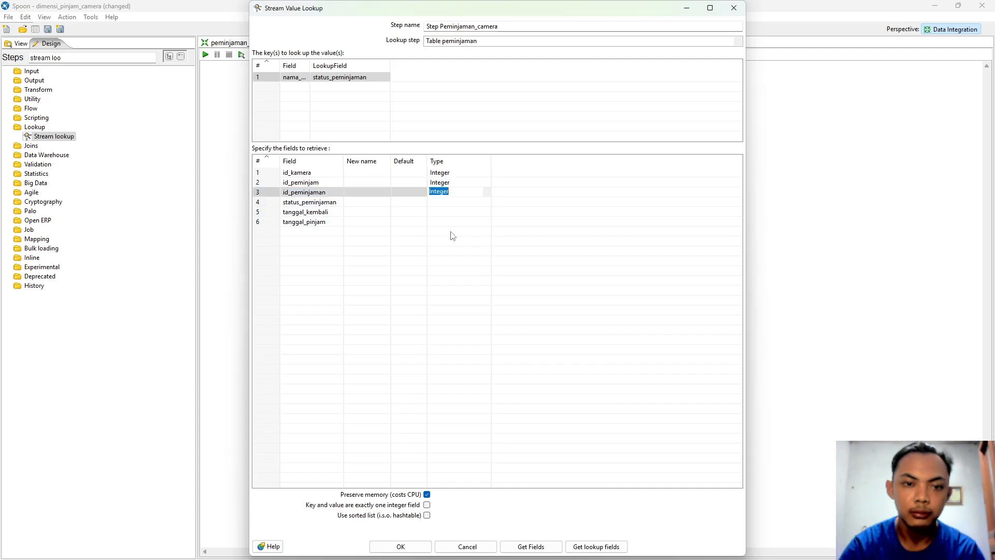
Step: Set status_peminjaman to String and tanggal_kembali and tanggal_pinjam to Date
{"action": "left_click", "coordinate": [487, 203]}
{"action": "left_click", "coordinate": [488, 203]}
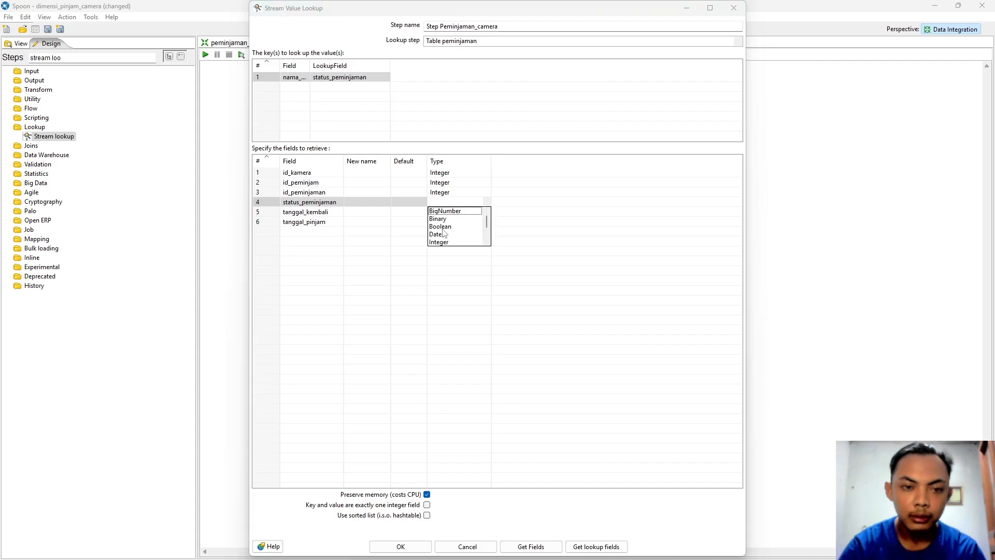
{"action": "scroll", "coordinate": [444, 235], "scroll_direction": "down", "scroll_amount": 3}
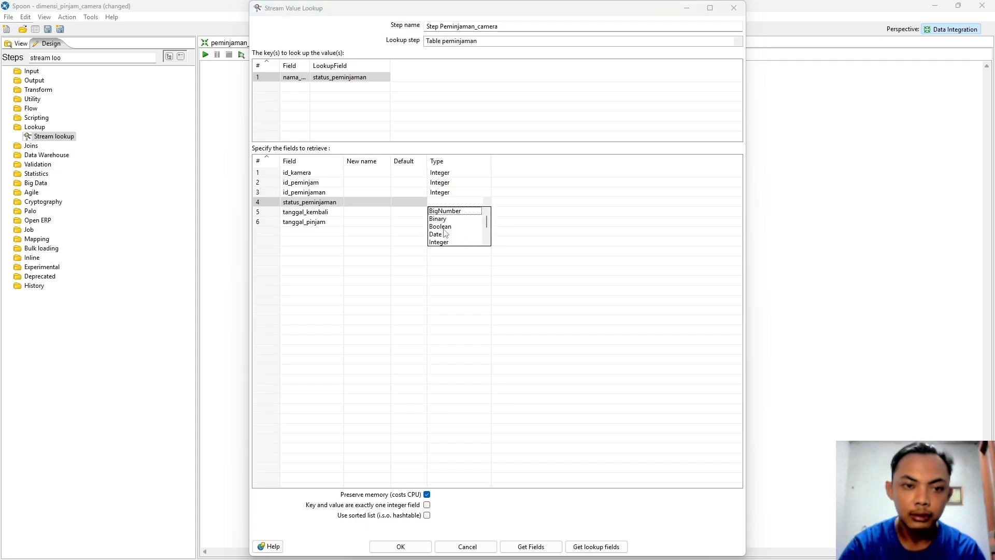
{"action": "left_click", "coordinate": [444, 234]}
{"action": "left_click", "coordinate": [488, 212]}
{"action": "left_click", "coordinate": [488, 212]}
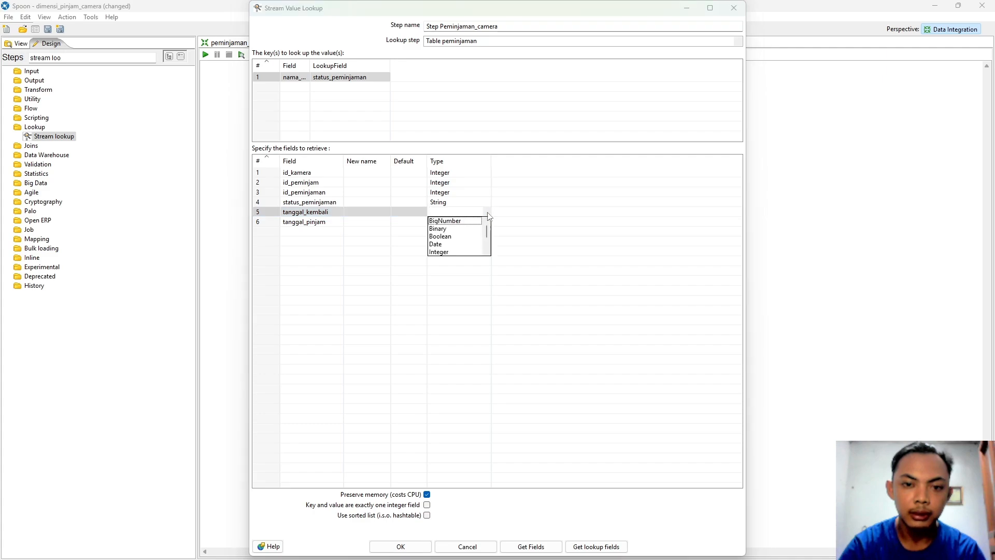
{"action": "left_click", "coordinate": [456, 244]}
{"action": "left_click", "coordinate": [489, 222]}
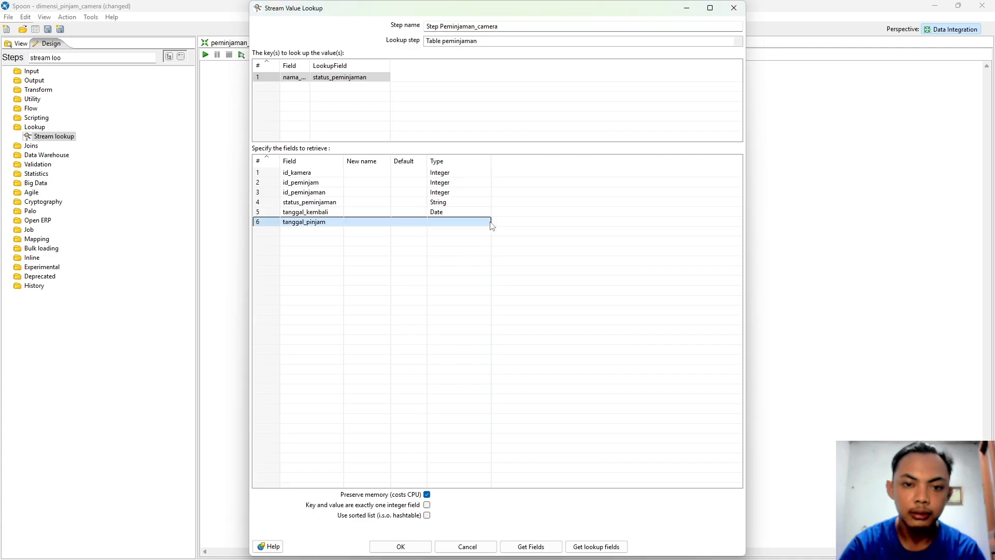
{"action": "left_click", "coordinate": [489, 222]}
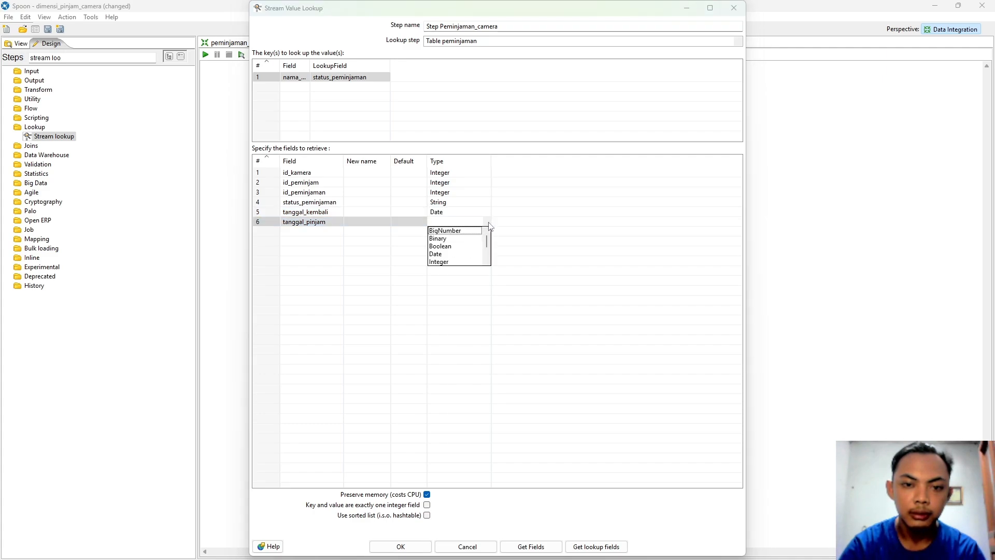
{"action": "left_click", "coordinate": [439, 254]}
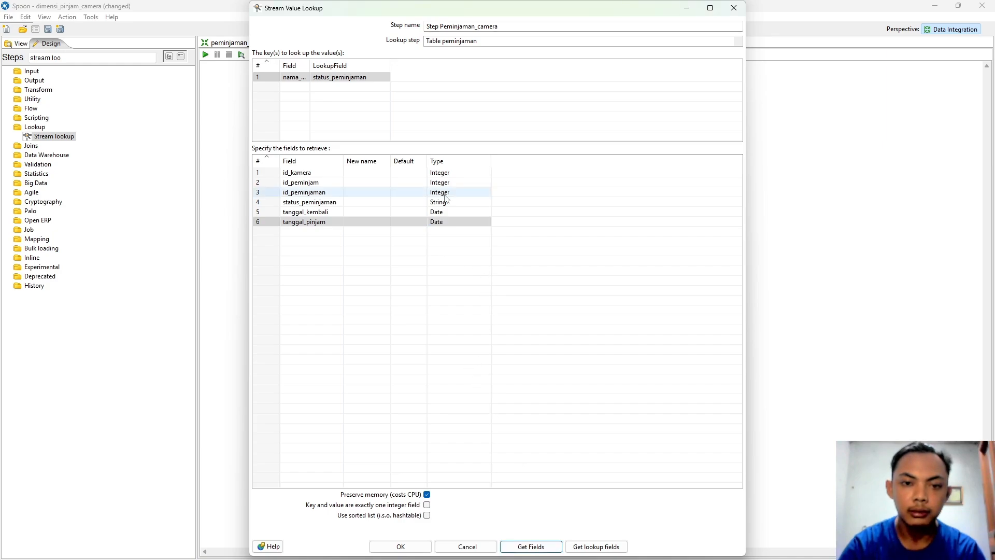
Step: Apply the lookup settings and preview Step Peminjaman_camera, showing two rows with null lookup fields
{"action": "left_click", "coordinate": [404, 547]}
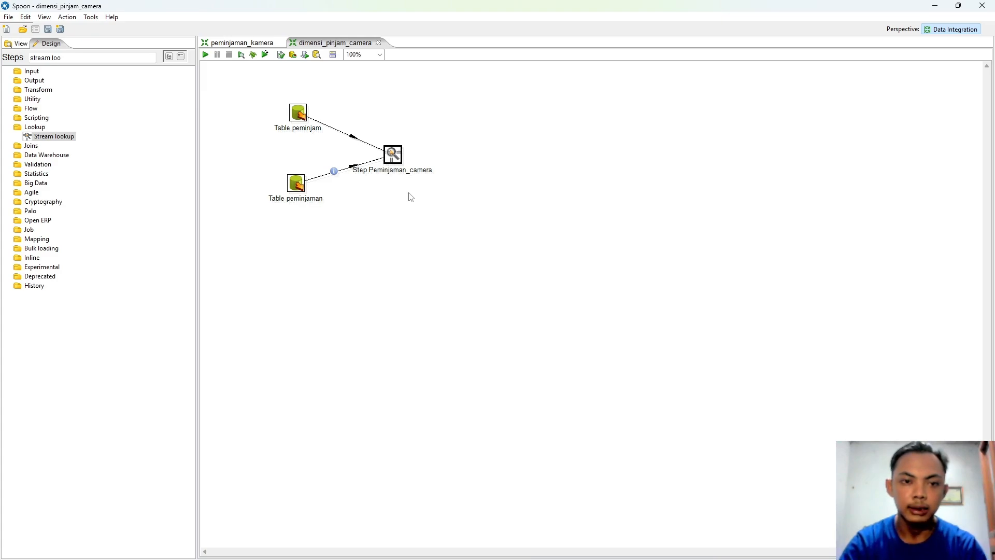
{"action": "right_click", "coordinate": [392, 154]}
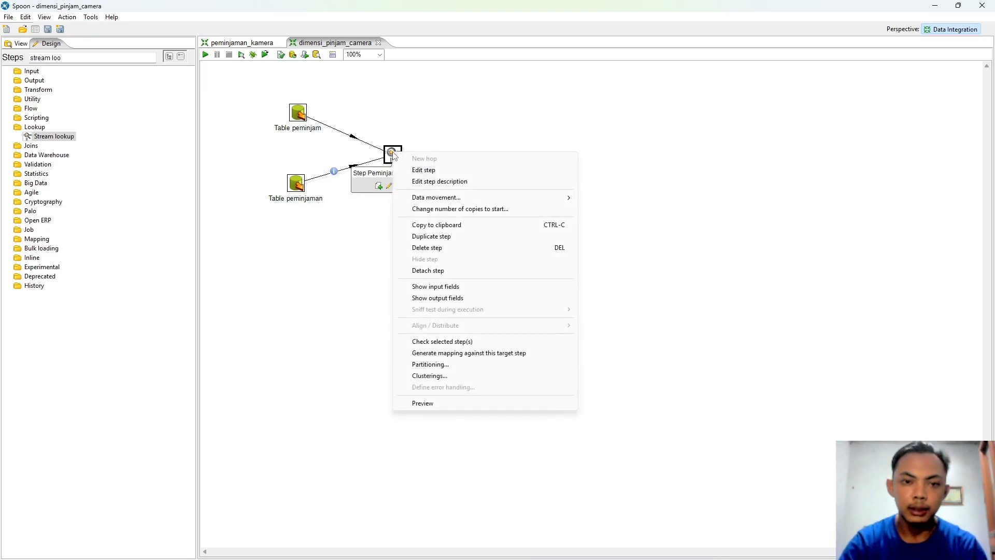
{"action": "left_click", "coordinate": [420, 403]}
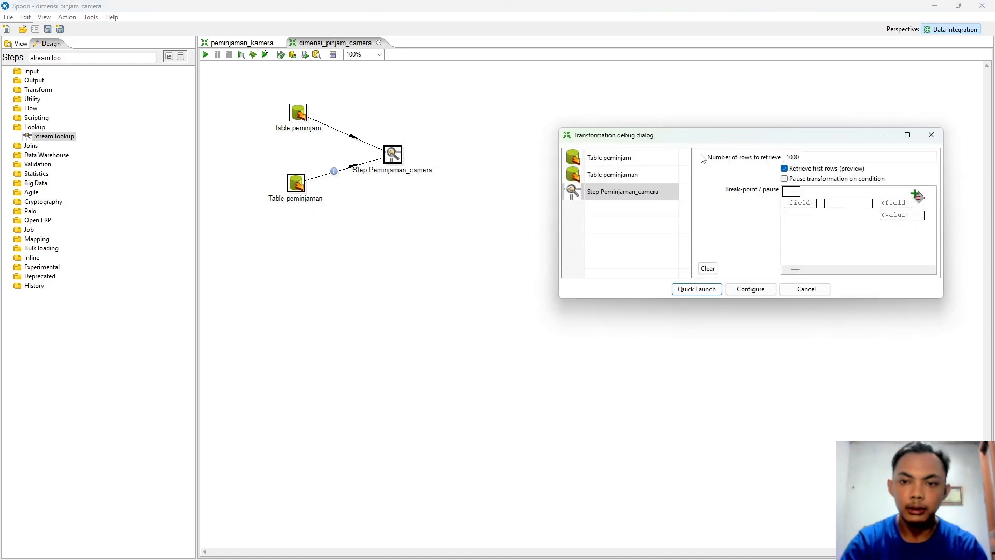
{"action": "left_click_drag", "start_coordinate": [638, 154], "coordinate": [519, 195]}
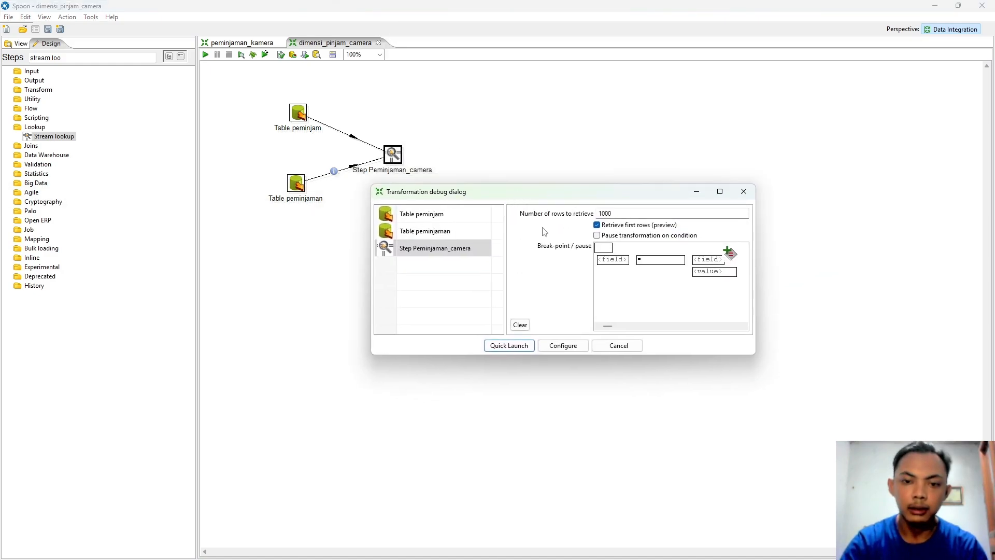
{"action": "left_click", "coordinate": [509, 346]}
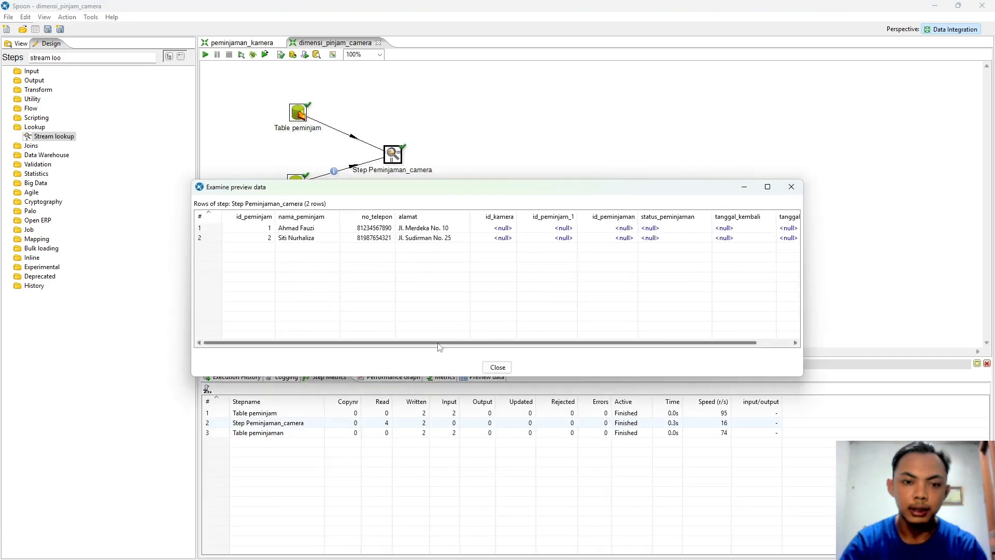
{"action": "left_click_drag", "start_coordinate": [384, 342], "coordinate": [419, 342]}
{"action": "left_click", "coordinate": [459, 229]}
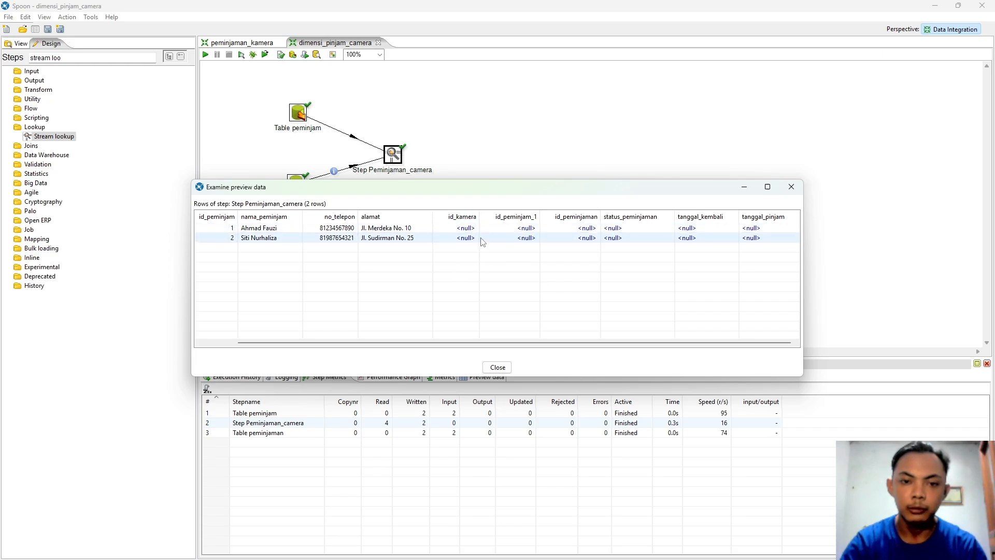
{"action": "left_click", "coordinate": [509, 366]}
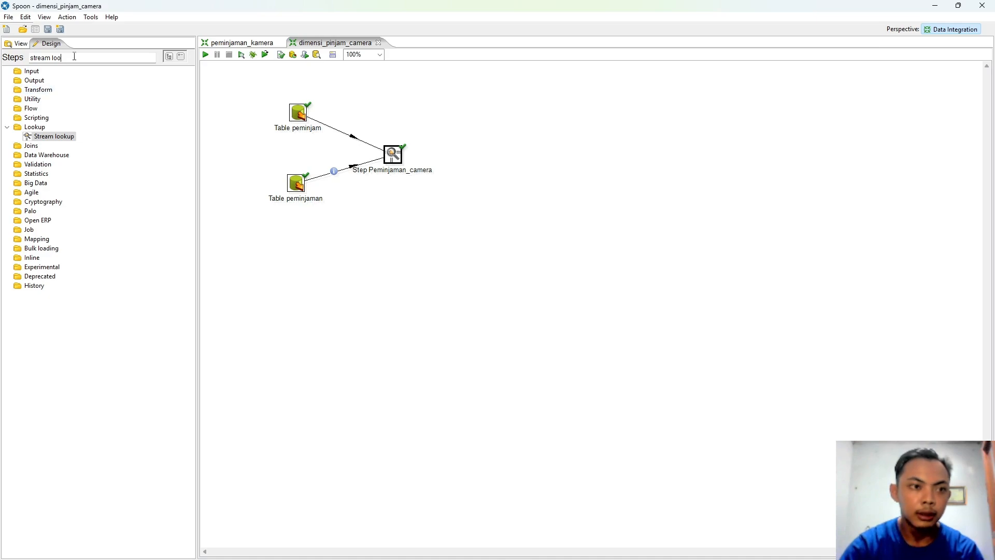
Step: Place Select values, Add sequence and a second Select values step after the lookup
{"action": "triple_click", "coordinate": [75, 57]}
{"action": "type", "text": "select"}
{"action": "left_click_drag", "start_coordinate": [51, 99], "coordinate": [456, 157]}
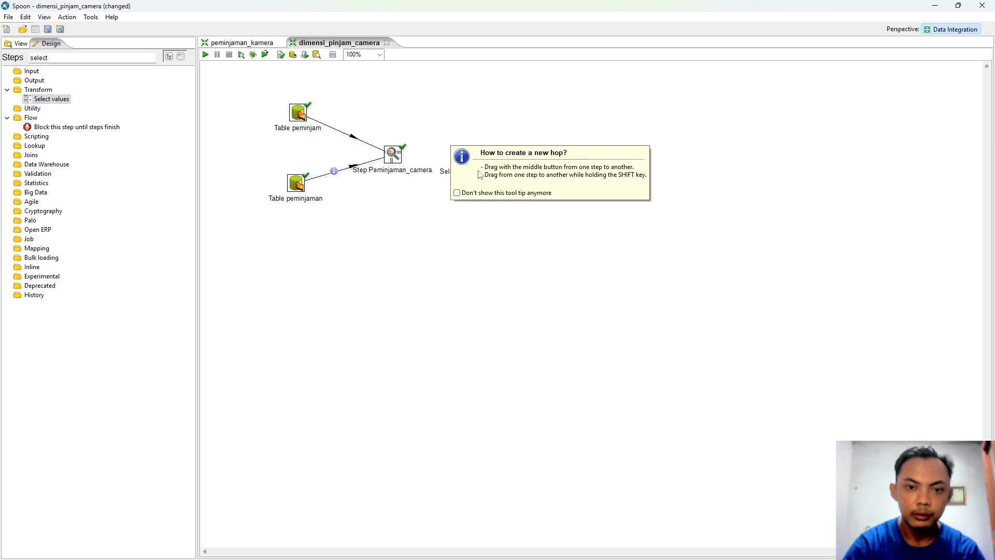
{"action": "left_click", "coordinate": [567, 198]}
{"action": "left_click_drag", "start_coordinate": [156, 59], "coordinate": [35, 58]}
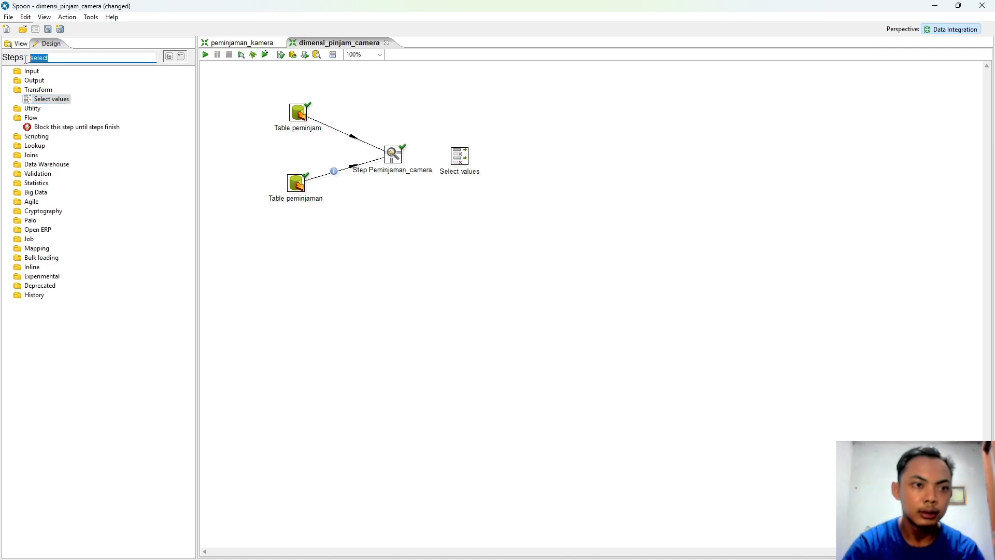
{"action": "type", "text": "add"}
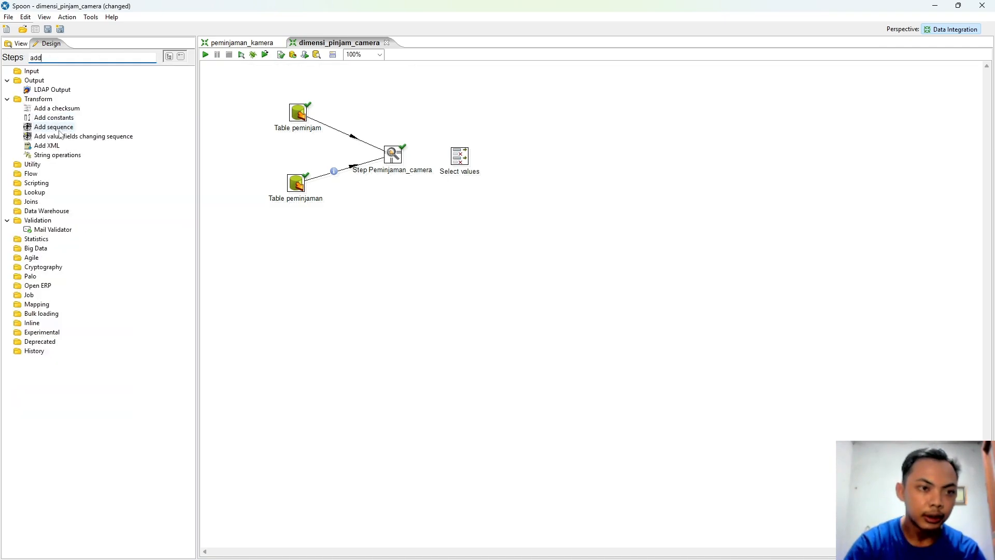
{"action": "left_click_drag", "start_coordinate": [54, 127], "coordinate": [525, 157]}
{"action": "double_click", "coordinate": [77, 57]}
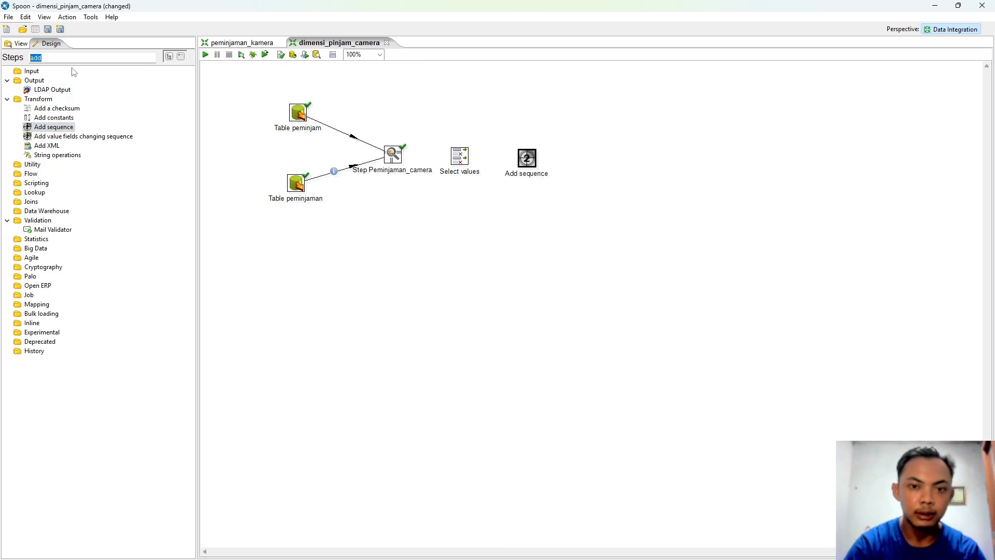
{"action": "type", "text": "sele"}
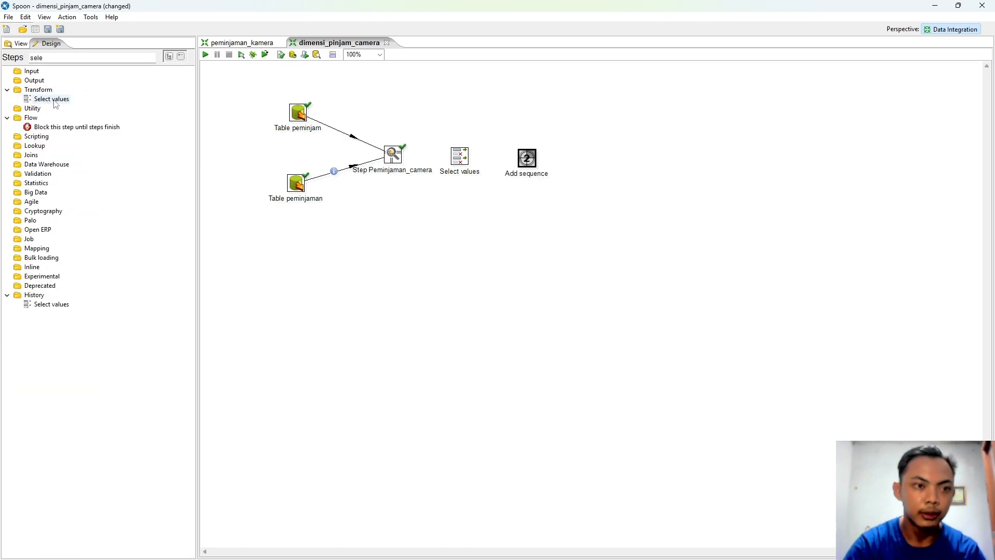
{"action": "left_click_drag", "start_coordinate": [55, 104], "coordinate": [593, 157]}
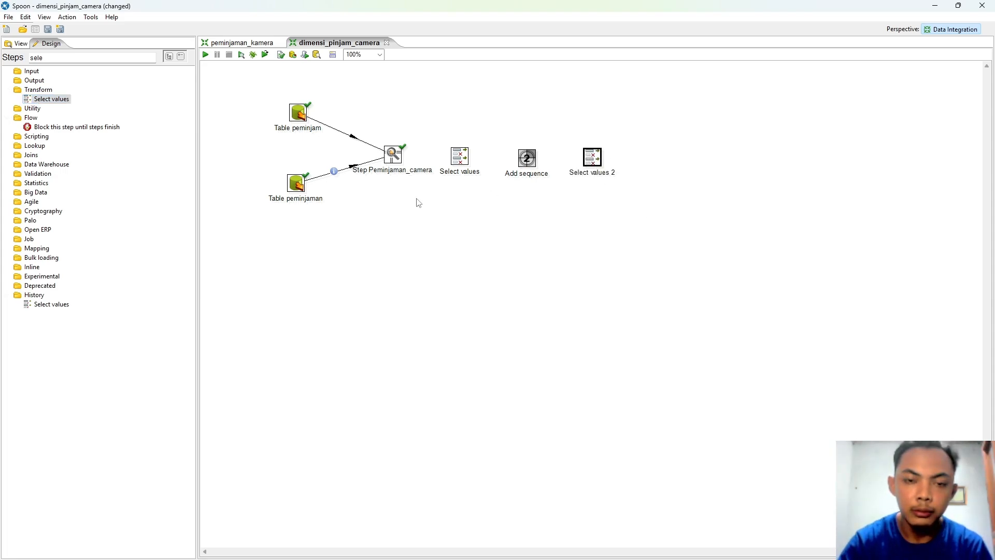
Step: Connect Step Peminjaman_camera → Select values → Add sequence → Select values 2 with hops
{"action": "left_click", "coordinate": [460, 156]}
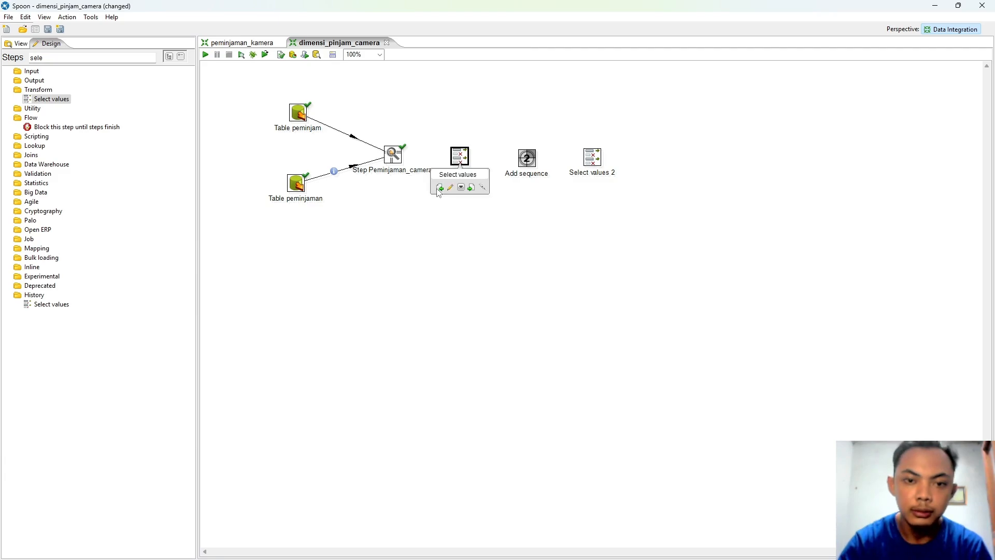
{"action": "left_click_drag", "start_coordinate": [440, 188], "coordinate": [396, 156]}
{"action": "left_click", "coordinate": [518, 160]}
{"action": "left_click_drag", "start_coordinate": [513, 188], "coordinate": [466, 157]}
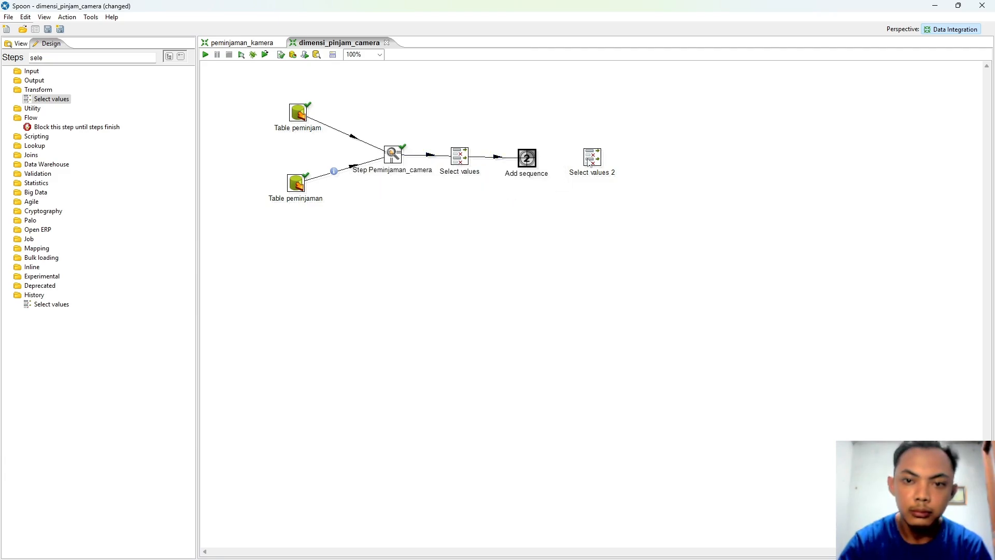
{"action": "mouse_move", "coordinate": [587, 158]}
{"action": "left_click_drag", "start_coordinate": [578, 188], "coordinate": [530, 158]}
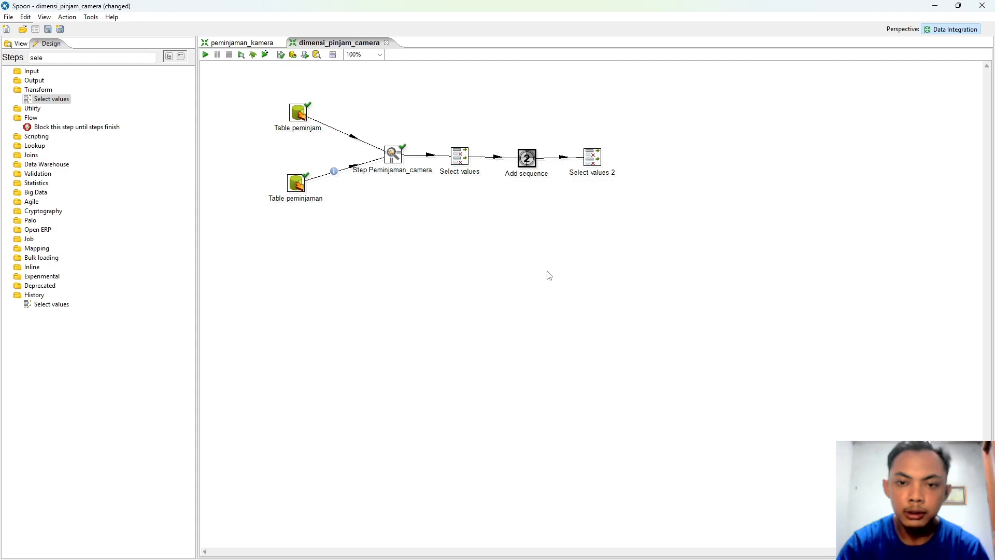
Step: Add a Table output step fed by Select values 2 as main output
{"action": "left_click_drag", "start_coordinate": [88, 60], "coordinate": [28, 61]}
{"action": "type", "text": "tabl"}
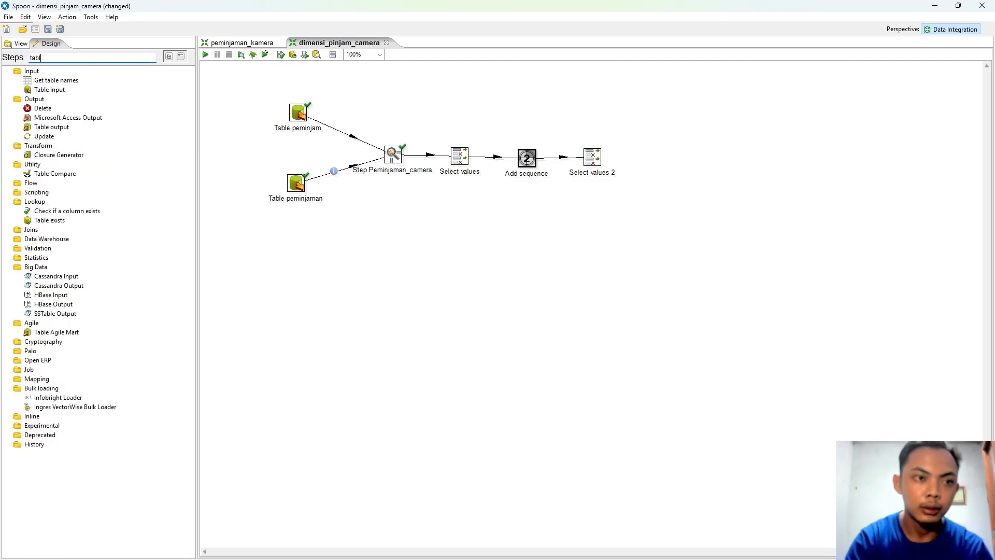
{"action": "type", "text": "e output"}
{"action": "left_click_drag", "start_coordinate": [52, 89], "coordinate": [671, 158]}
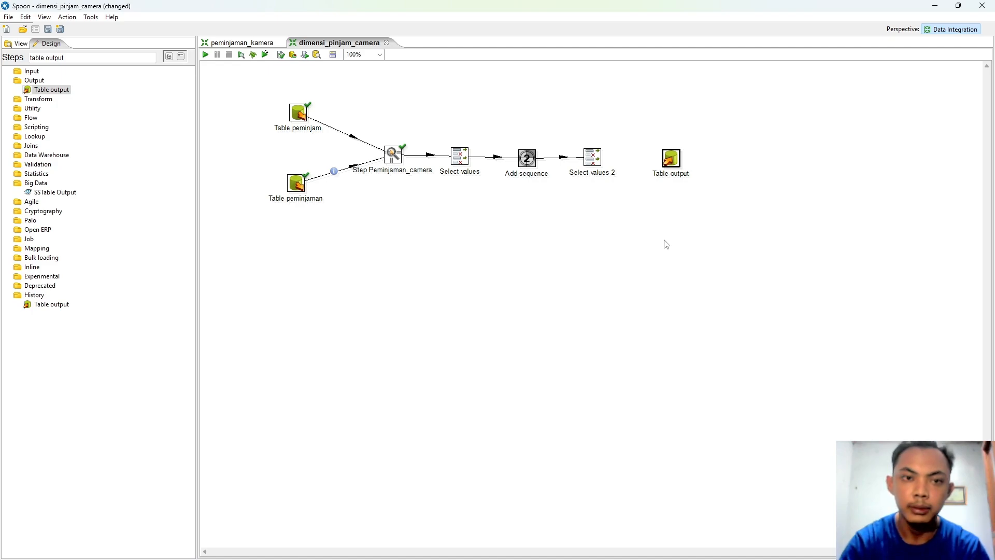
{"action": "mouse_move", "coordinate": [654, 176]}
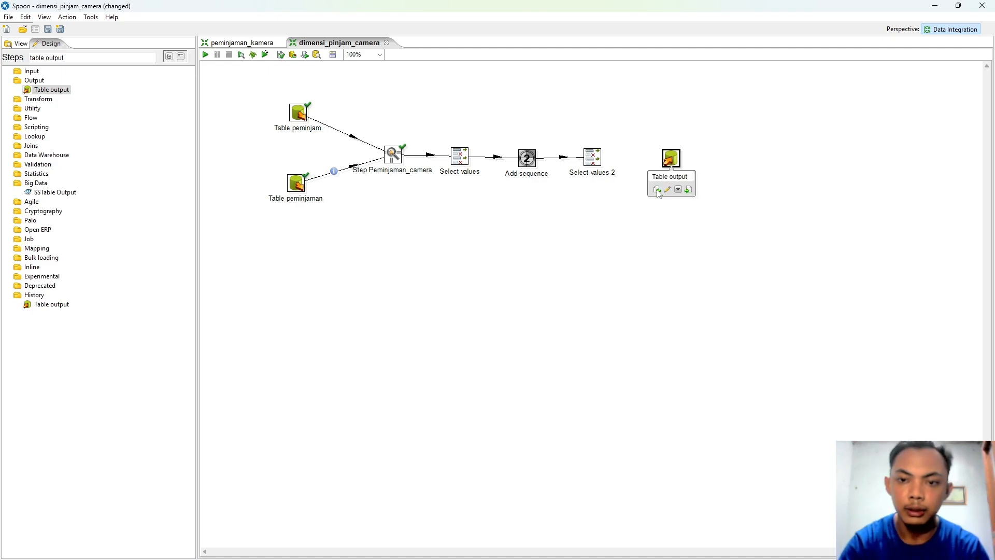
{"action": "left_click_drag", "start_coordinate": [651, 187], "coordinate": [593, 157]}
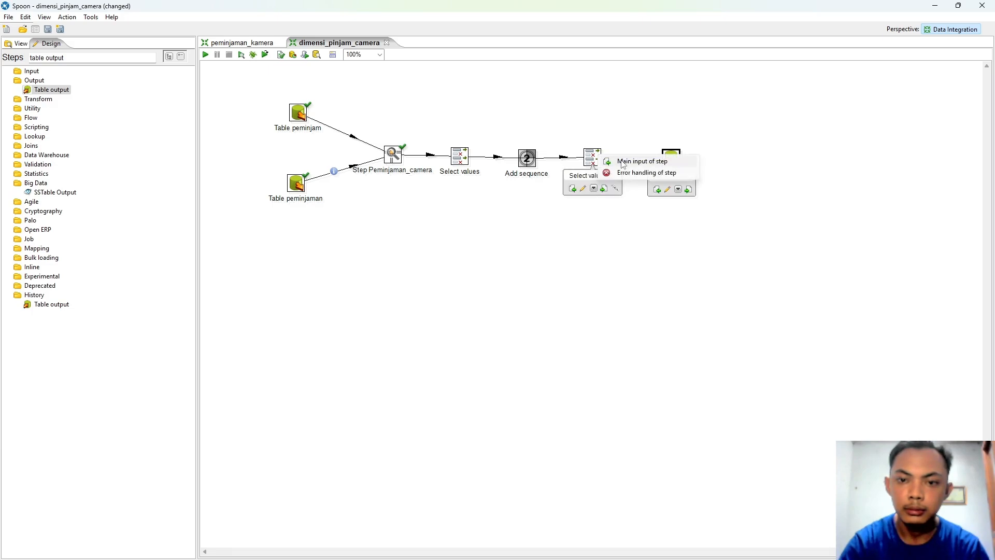
{"action": "left_click", "coordinate": [657, 161]}
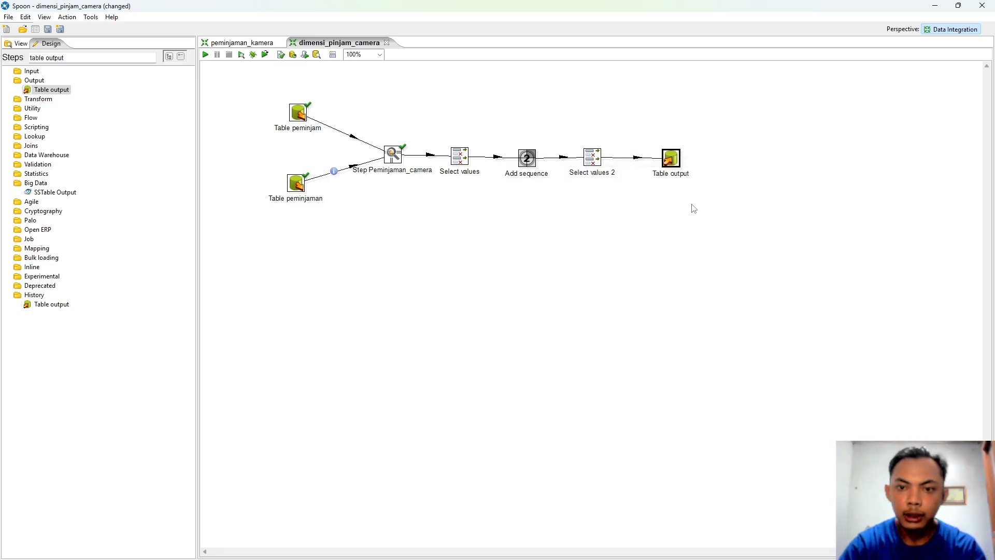
Step: Rename the output step Table dimensi_pinjam_camera with target table dimensi_tb_pinjam_camera
{"action": "mouse_move", "coordinate": [670, 164]}
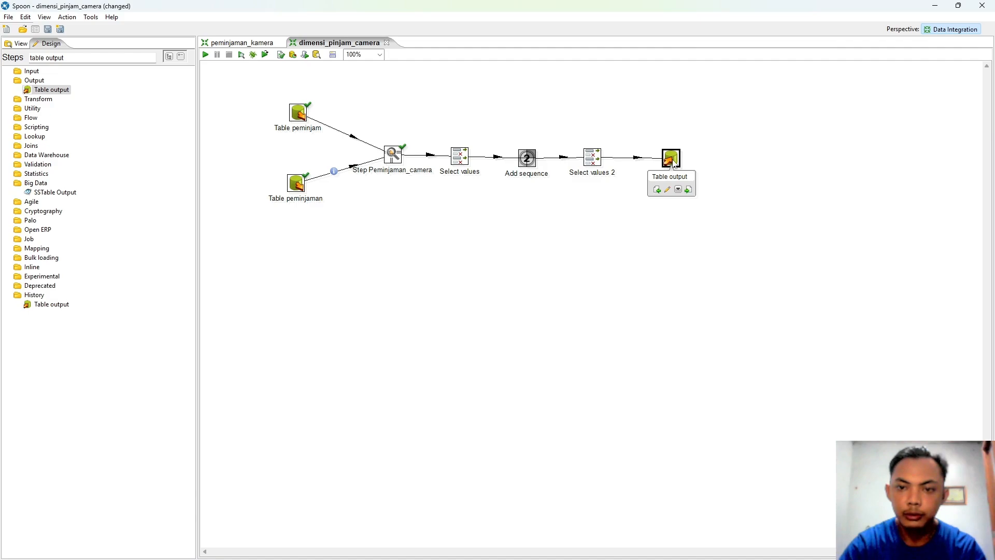
{"action": "double_click", "coordinate": [672, 160]}
{"action": "key", "text": "End"}
{"action": "key", "text": "ctrl+shift+Left"}
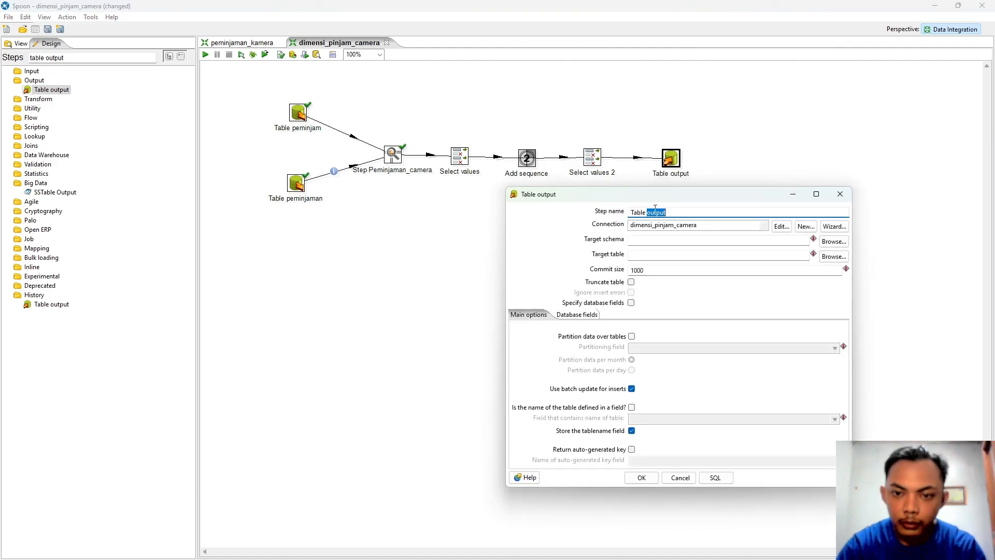
{"action": "type", "text": "dimensi_pinj"}
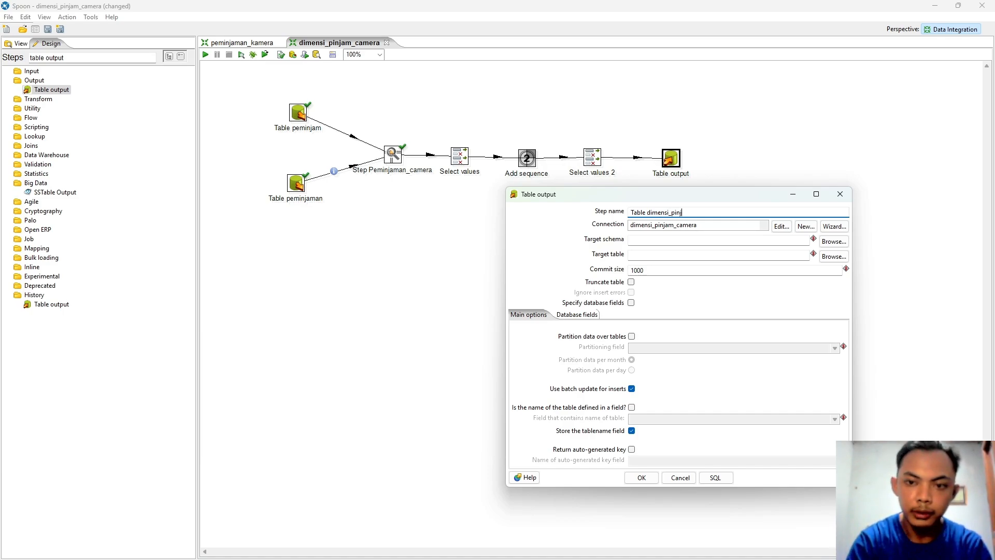
{"action": "type", "text": "amac"}
{"action": "key", "text": "BackSpace"}
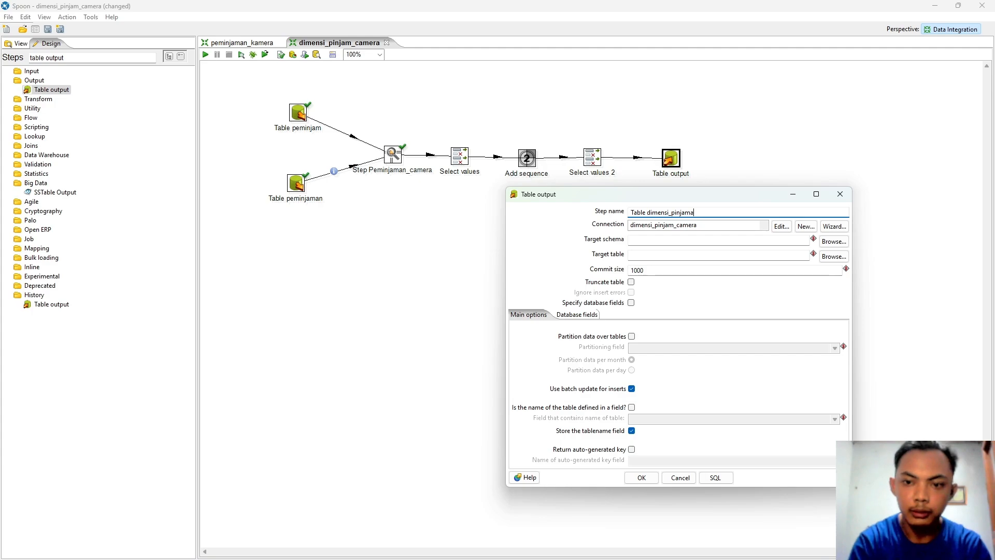
{"action": "type", "text": "_camera"}
{"action": "left_click", "coordinate": [681, 253]}
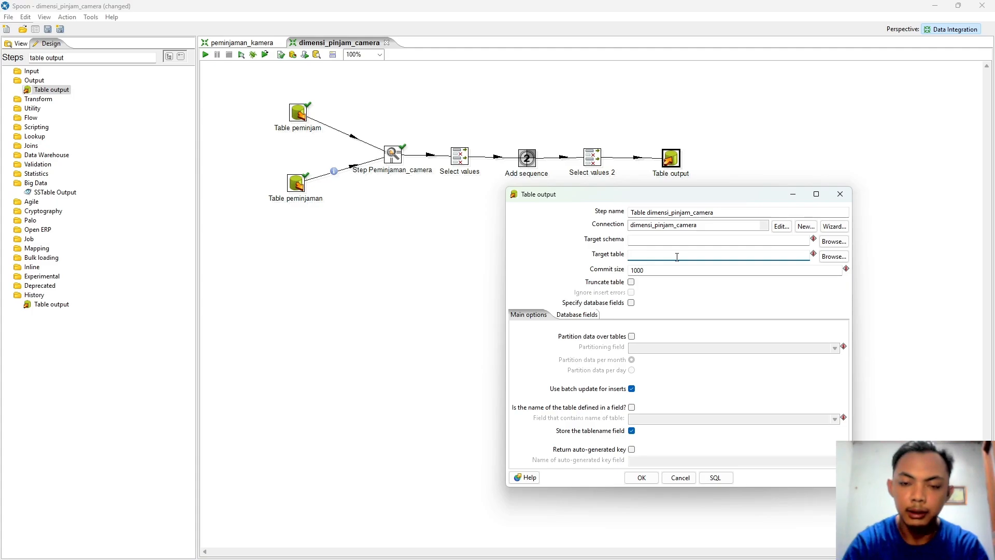
{"action": "type", "text": "dim"}
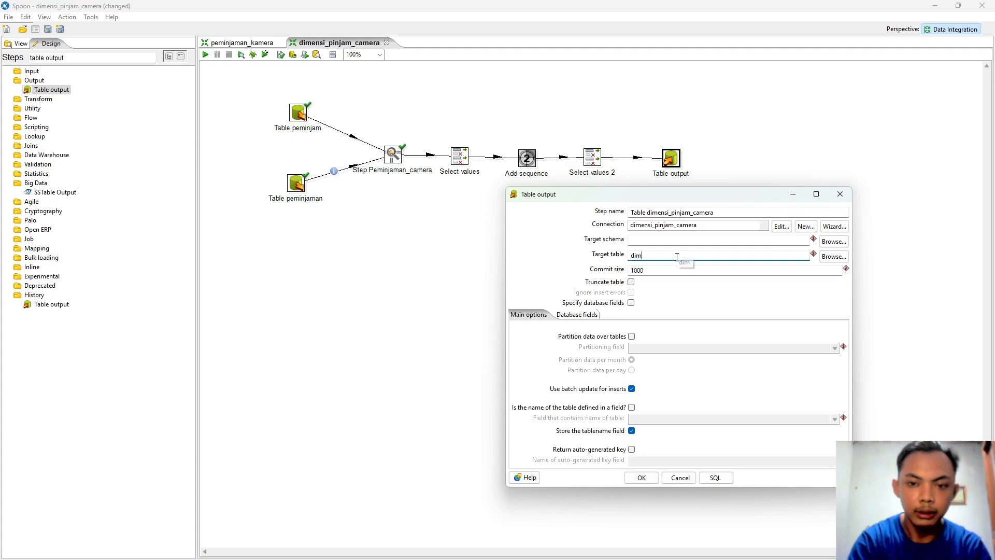
{"action": "type", "text": "ensi"}
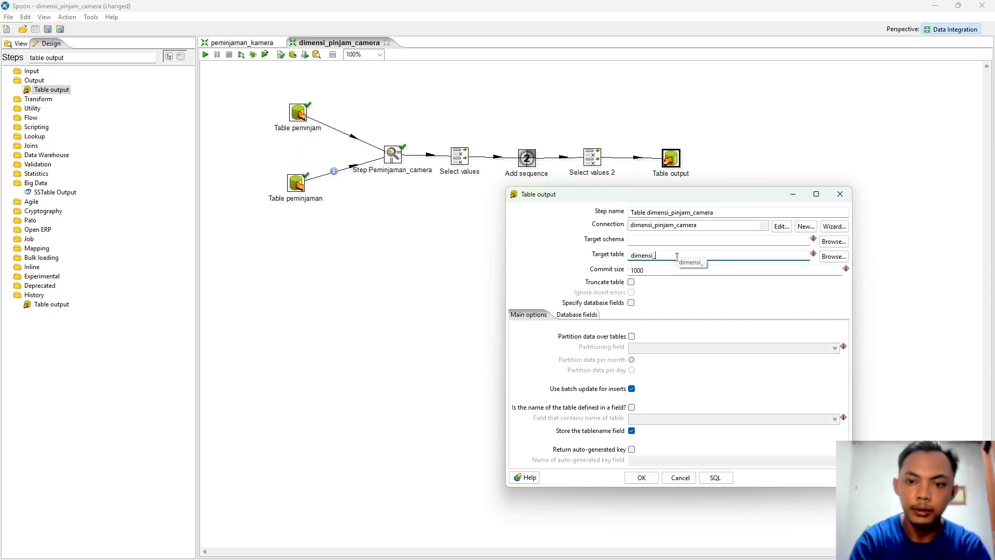
{"action": "type", "text": "_tb_p"}
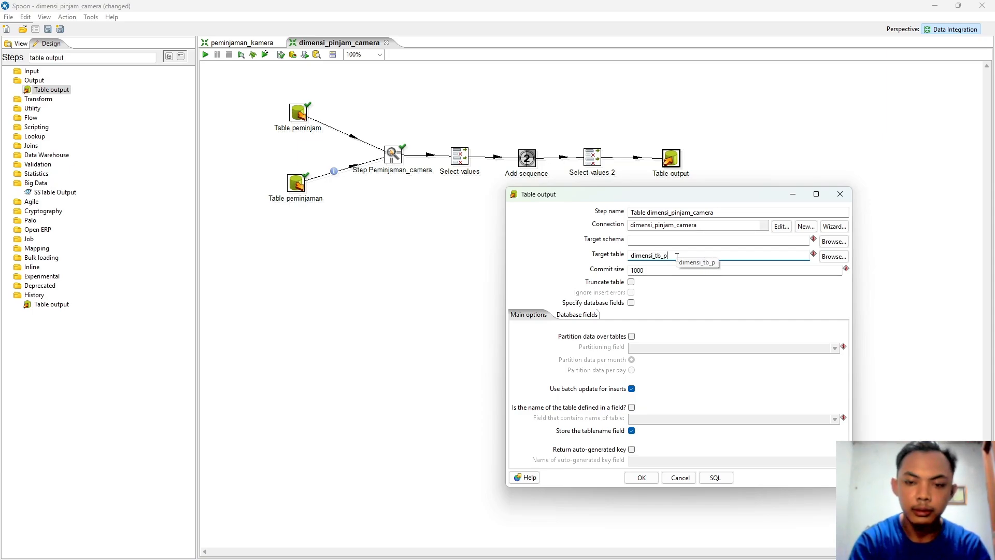
{"action": "type", "text": "injam_camera"}
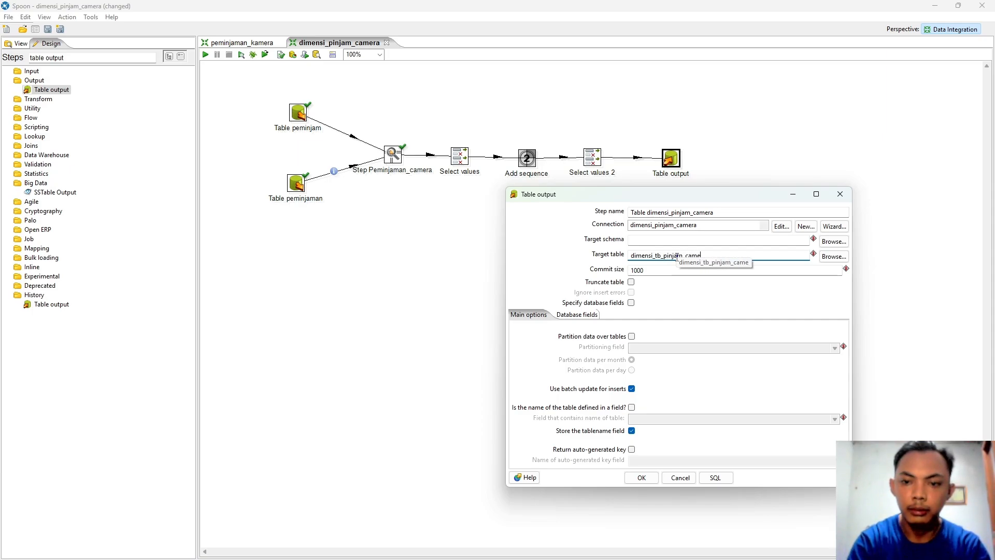
Step: Enable Truncate table, execute the generated CREATE TABLE SQL, and confirm the step
{"action": "left_click", "coordinate": [631, 283]}
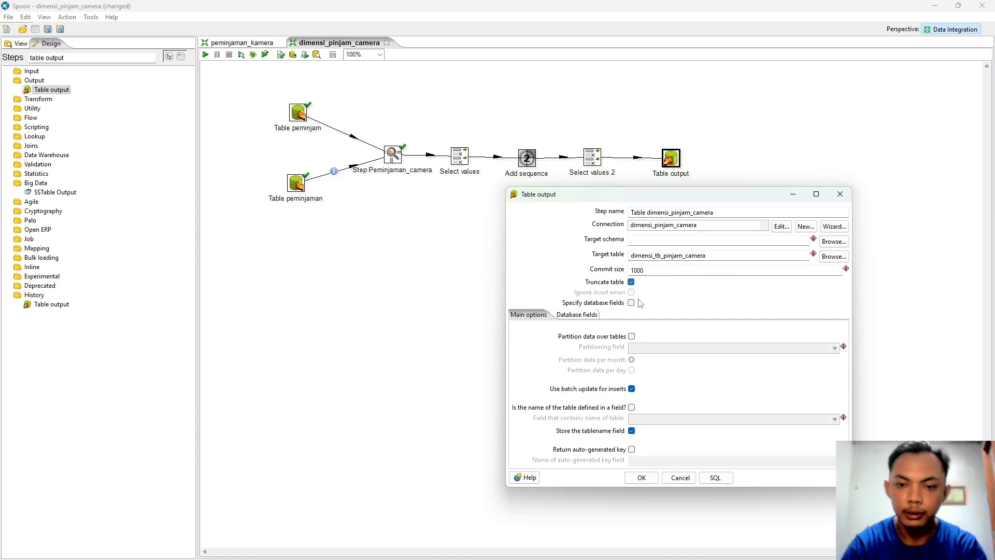
{"action": "left_click", "coordinate": [712, 482]}
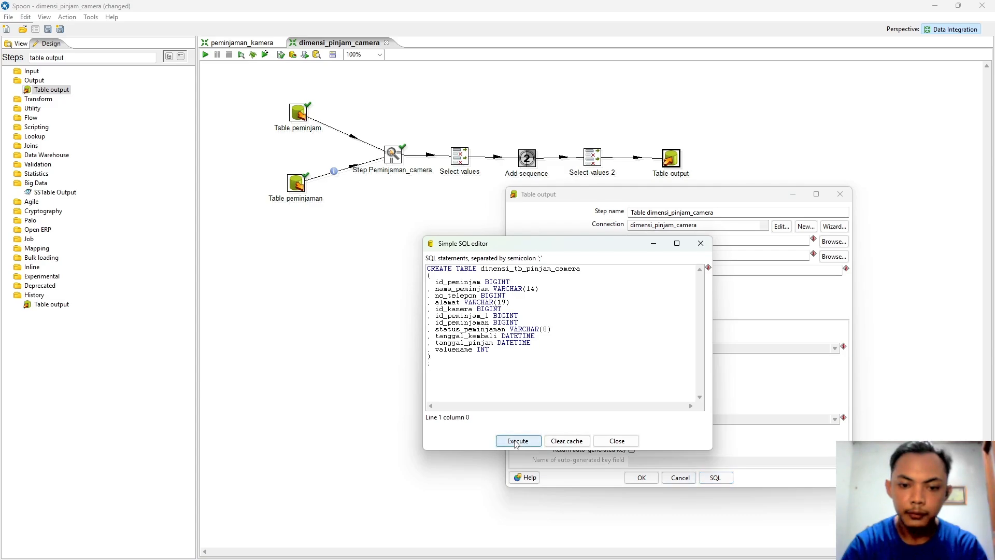
{"action": "left_click", "coordinate": [517, 441]}
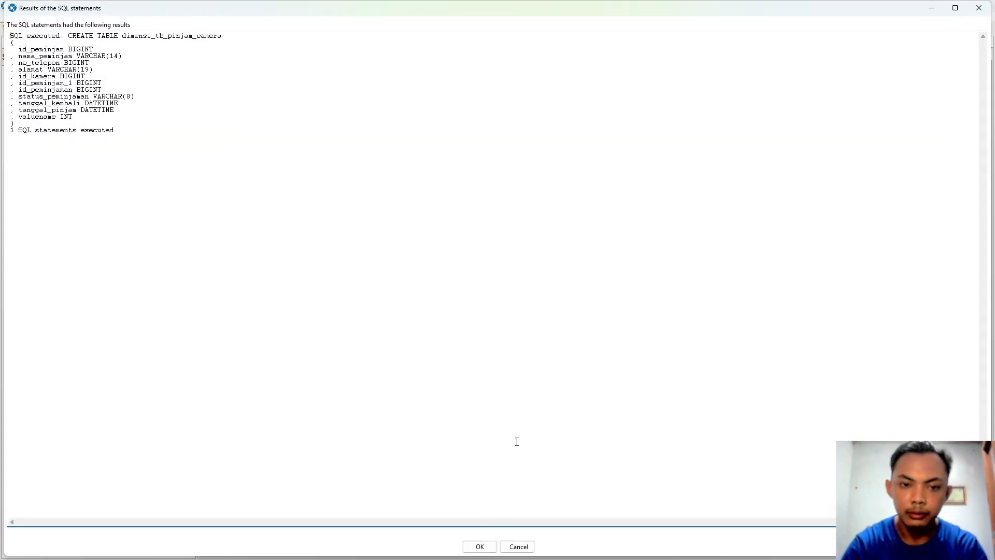
{"action": "left_click", "coordinate": [482, 545]}
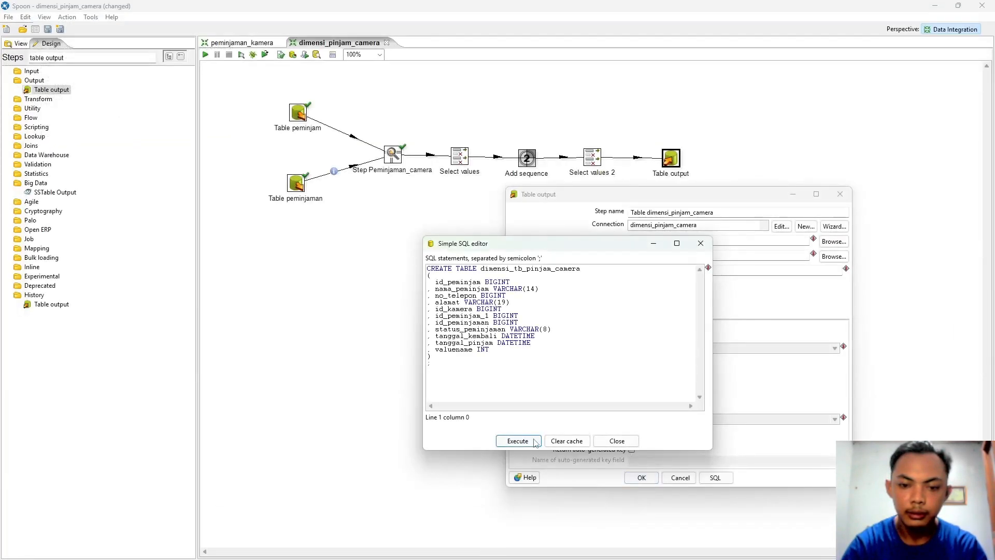
{"action": "left_click", "coordinate": [601, 442]}
{"action": "left_click", "coordinate": [642, 478]}
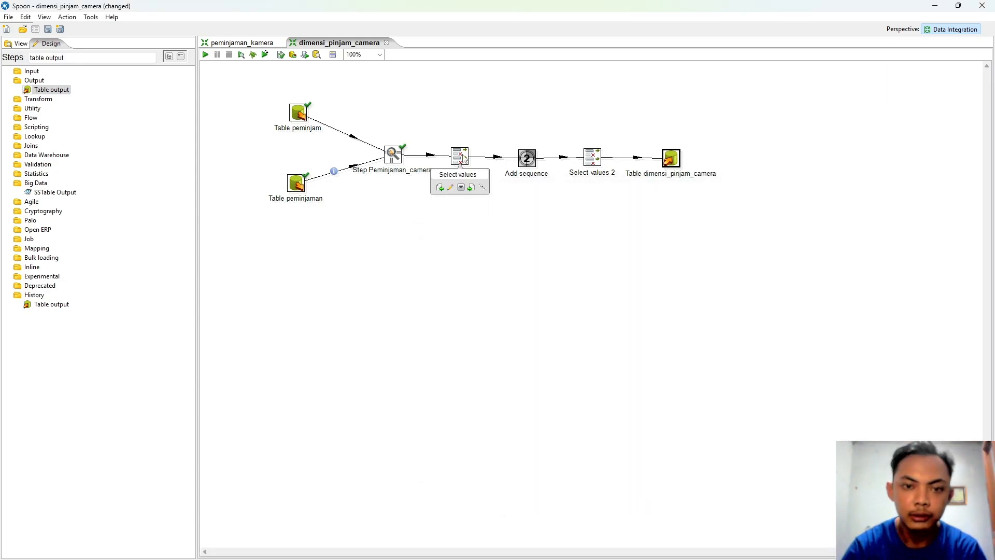
Step: Get fields in Select values (10) and Select values 2 (11, incl. valuename), then save
{"action": "double_click", "coordinate": [460, 157]}
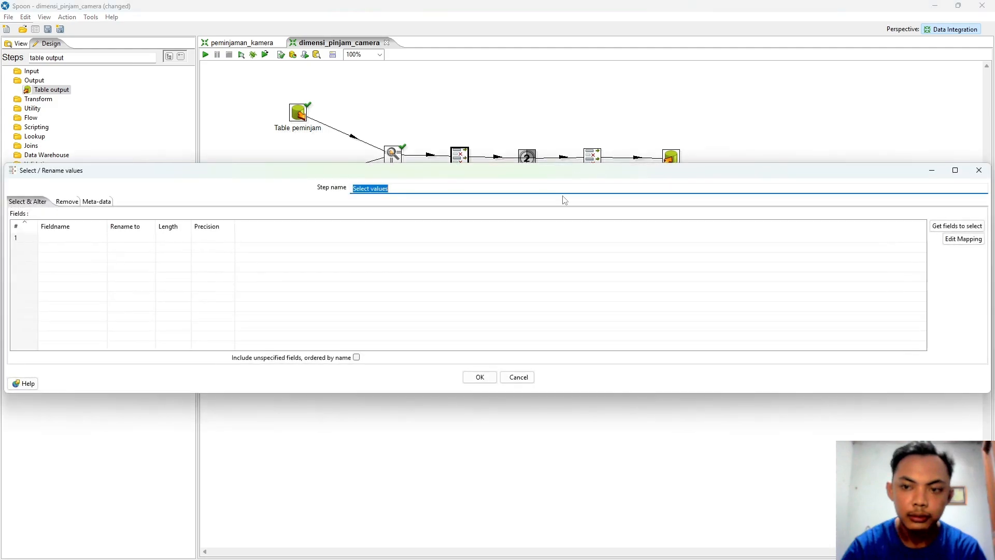
{"action": "left_click", "coordinate": [959, 227]}
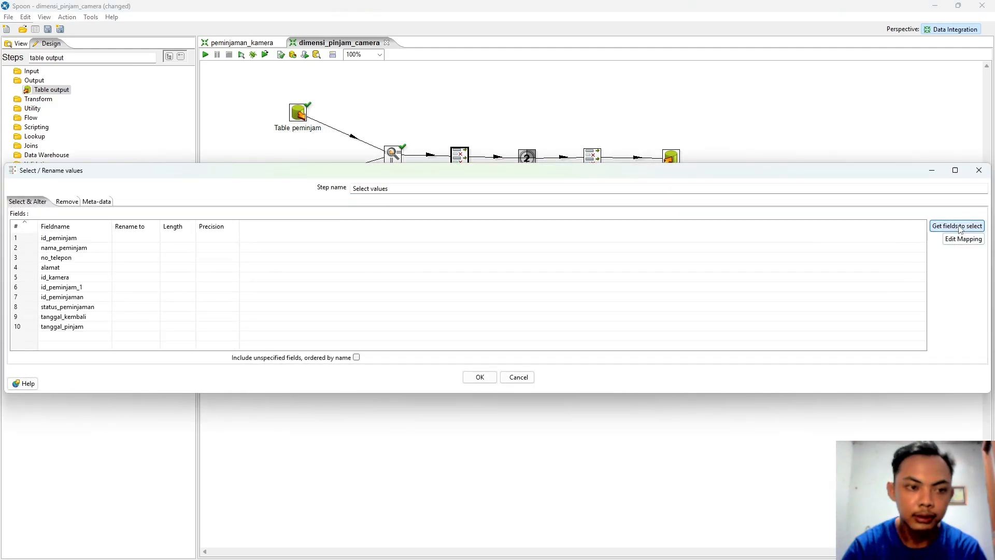
{"action": "left_click", "coordinate": [482, 378]}
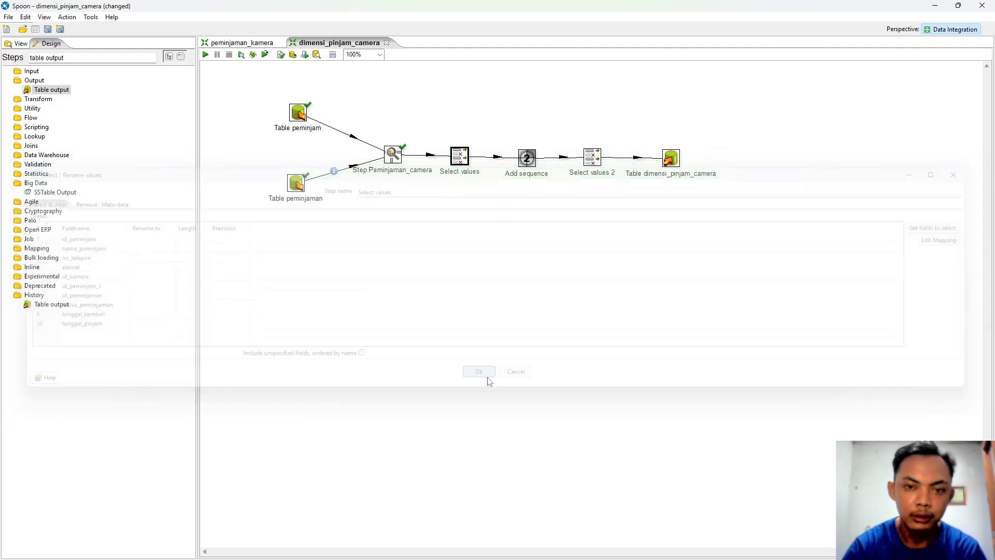
{"action": "mouse_move", "coordinate": [616, 193]}
{"action": "double_click", "coordinate": [593, 157]}
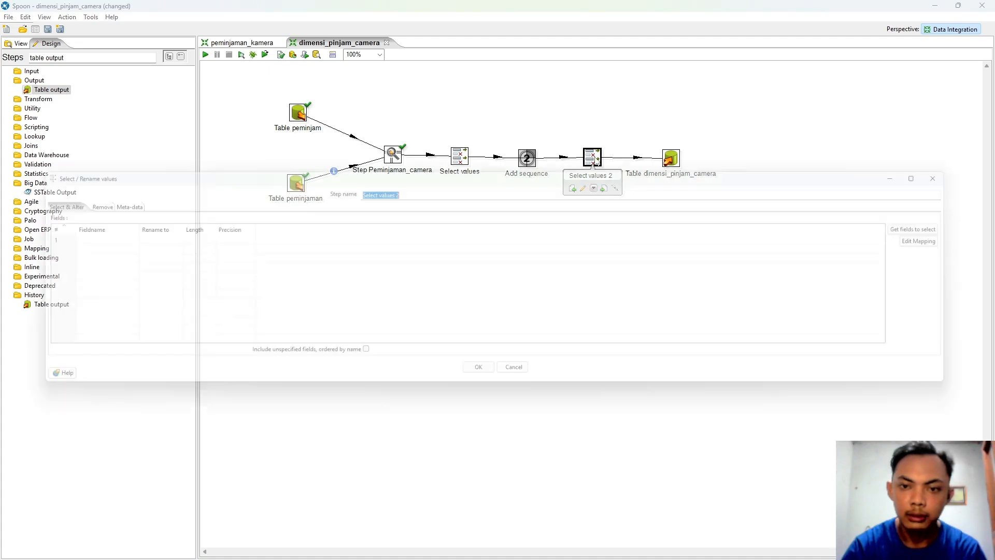
{"action": "left_click", "coordinate": [950, 228]}
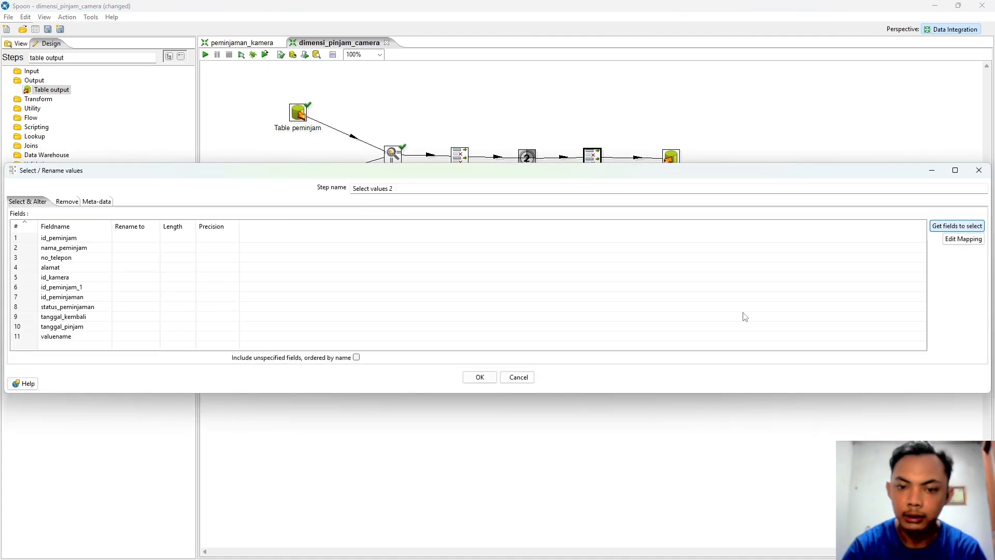
{"action": "left_click", "coordinate": [480, 377]}
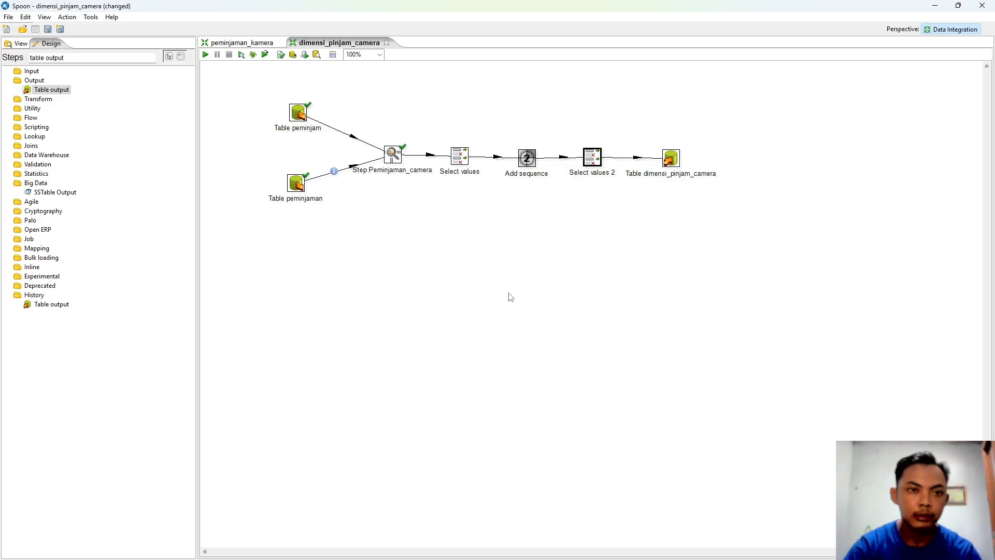
{"action": "key", "text": "ctrl+s"}
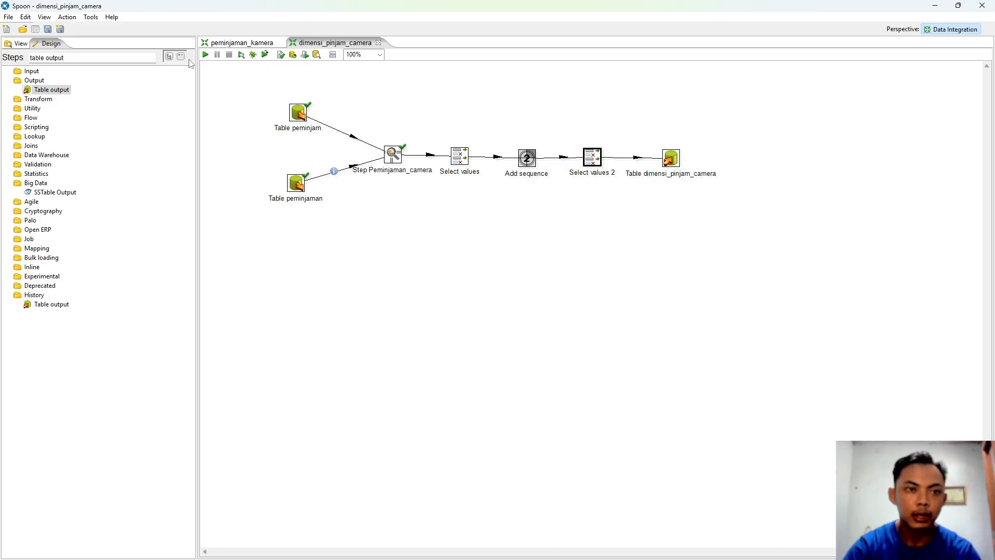
Step: Run dimensi_pinjam_camera, confirm in the log that 2 rows were written, then go to phpMyAdmin
{"action": "left_click", "coordinate": [65, 20]}
{"action": "left_click", "coordinate": [81, 29]}
{"action": "left_click", "coordinate": [476, 505]}
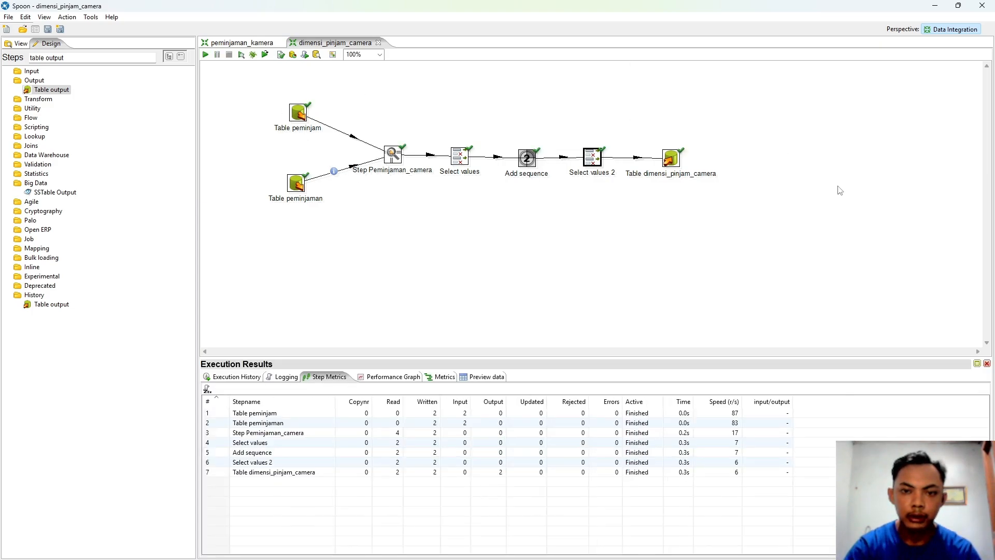
{"action": "left_click", "coordinate": [291, 377]}
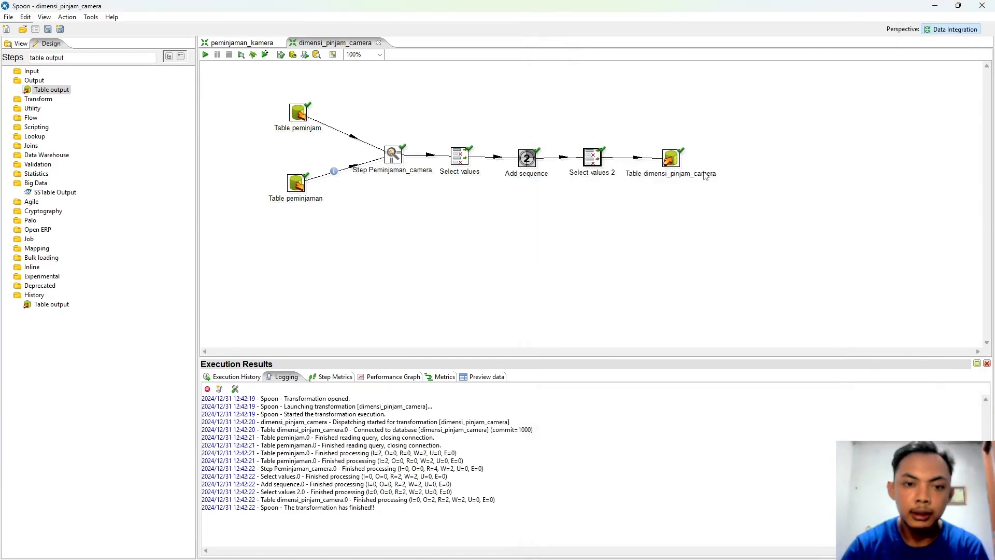
{"action": "left_click", "coordinate": [569, 552]}
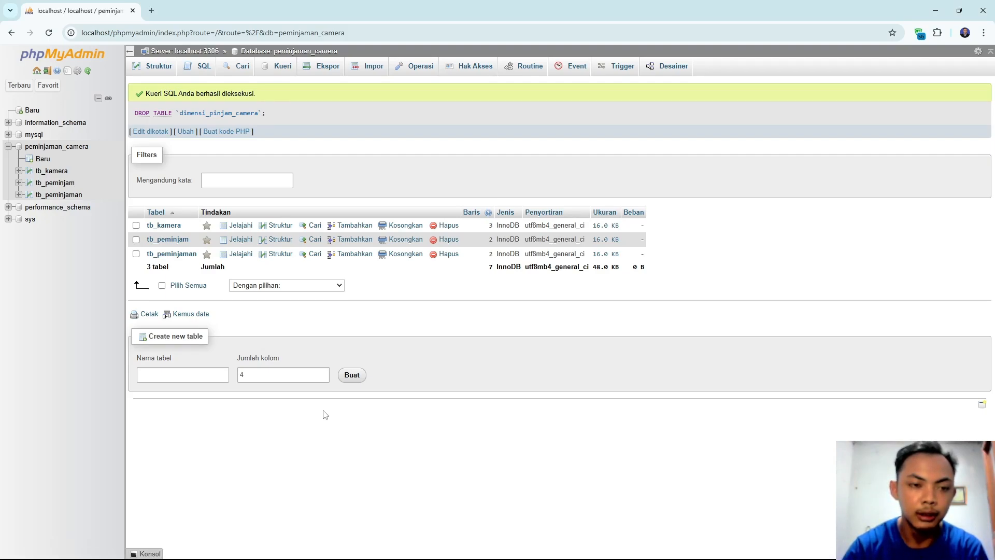
Step: Reload phpMyAdmin and browse dimensi_tb_pinjam_camera, showing its 2 loaded rows
{"action": "left_click", "coordinate": [50, 34]}
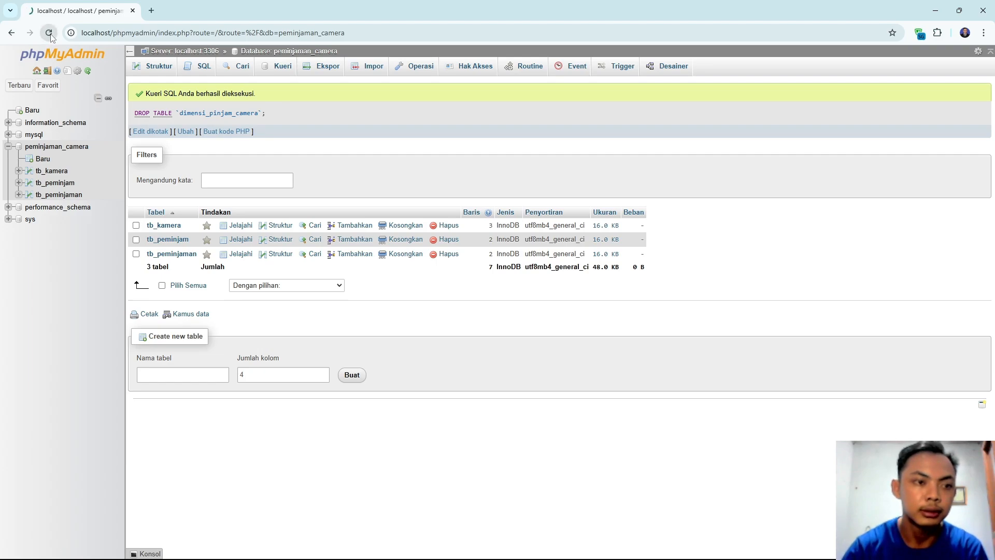
{"action": "left_click", "coordinate": [103, 173]}
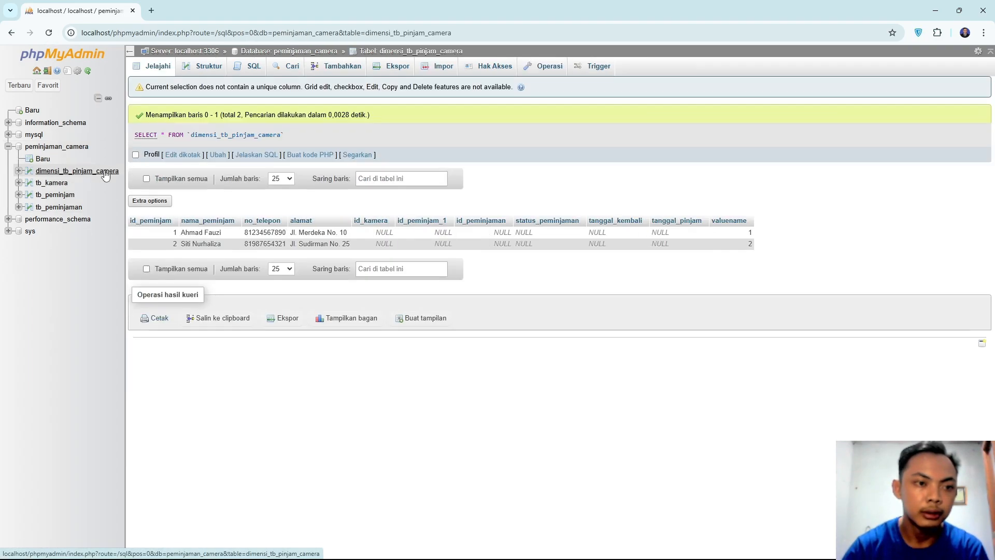